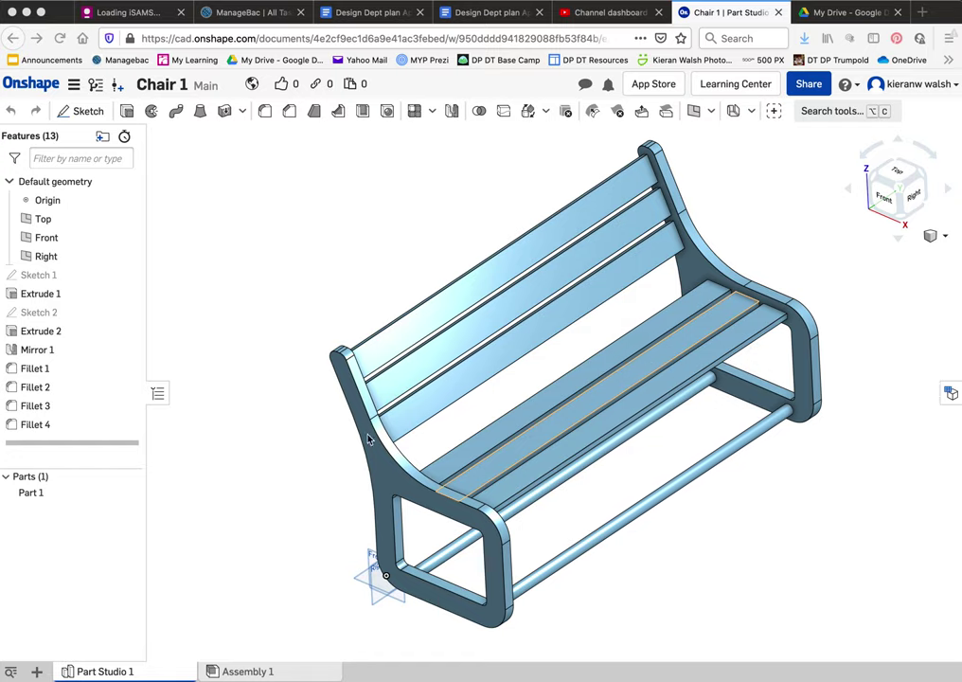
Leave the Chair 1 document and open the Chair Designs folder in My Onshape
mouse_move(497, 417)
right_down()
mouse_move(502, 425)
mouse_move(502, 406)
mouse_move(500, 415)
mouse_move(387, 385)
mouse_move(482, 408)
right_up()
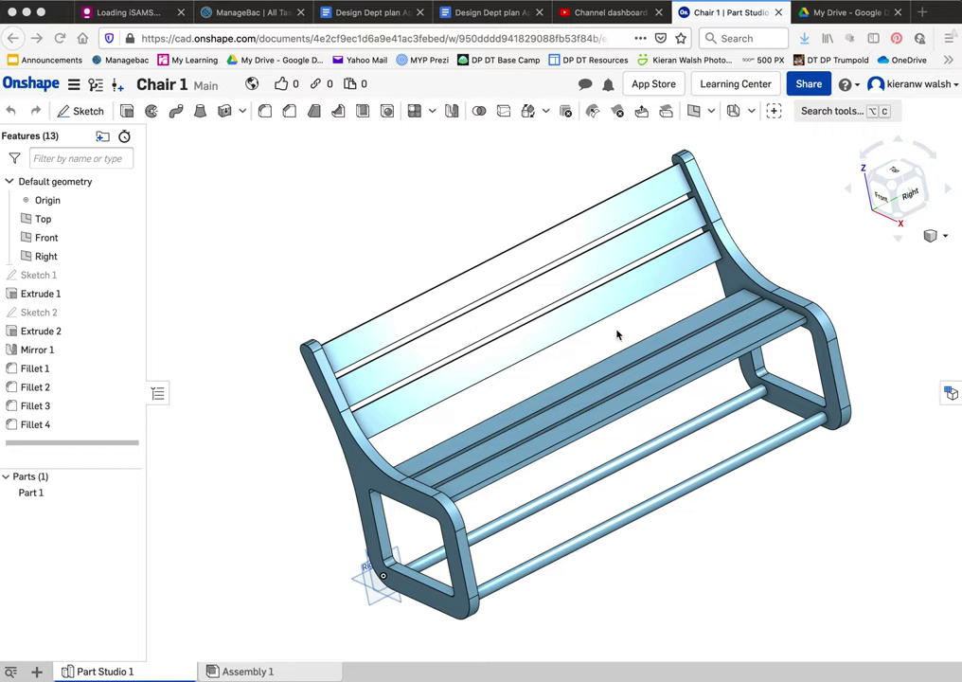
click(16, 85)
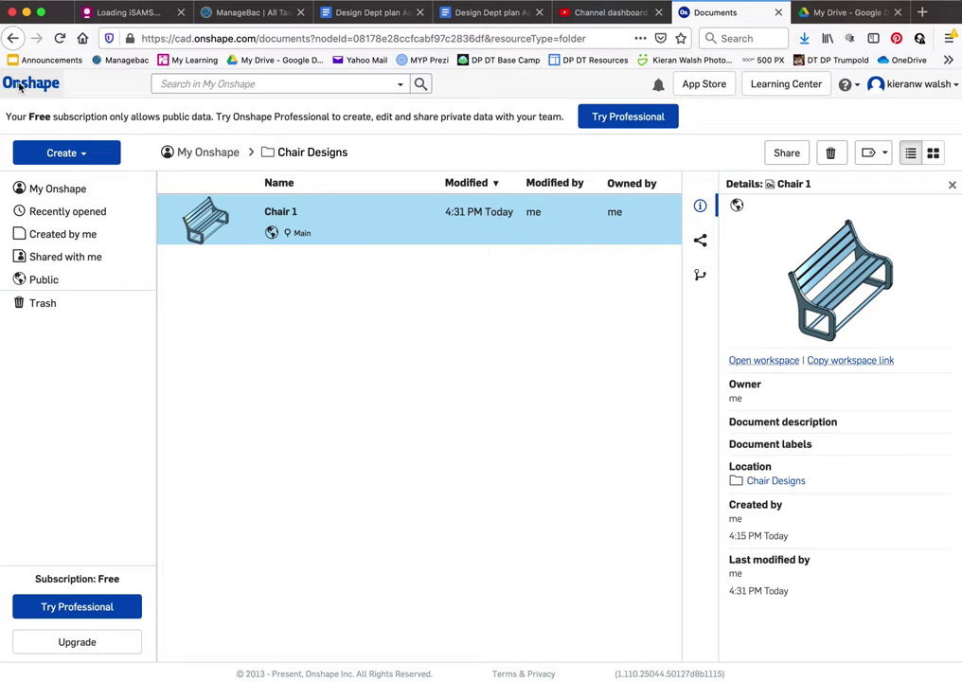
click(211, 153)
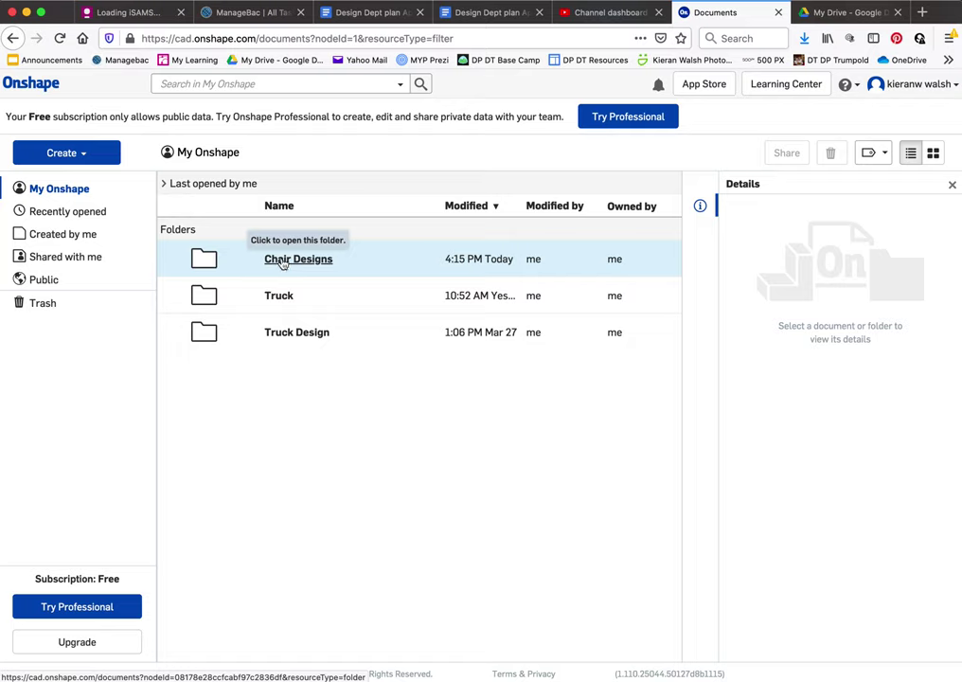
click(88, 157)
click(303, 260)
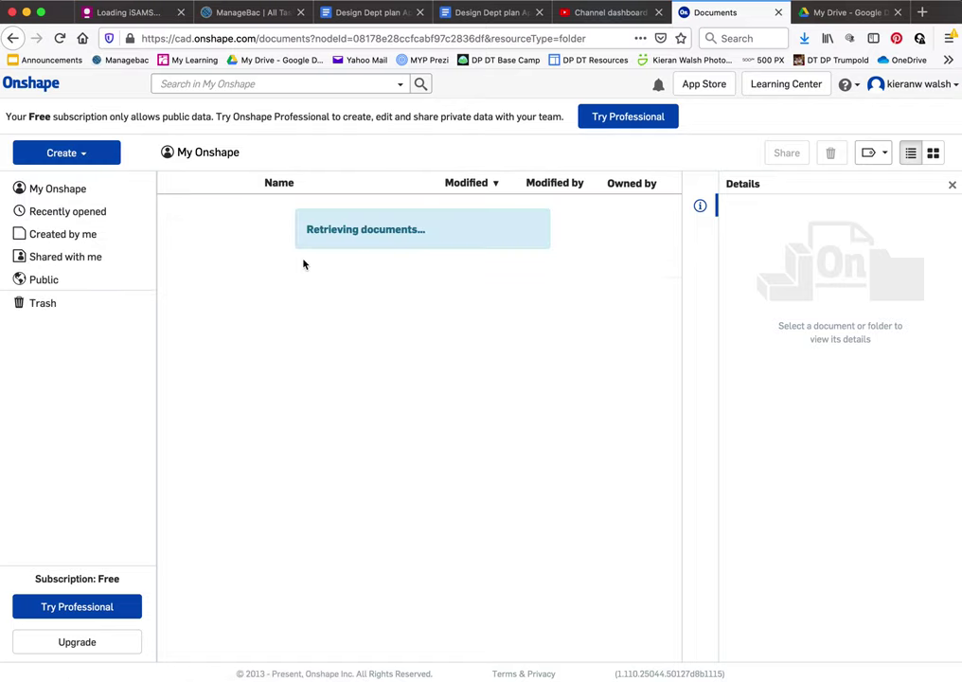
Create a public document named Chair 2 in the Chair Designs folder
click(83, 152)
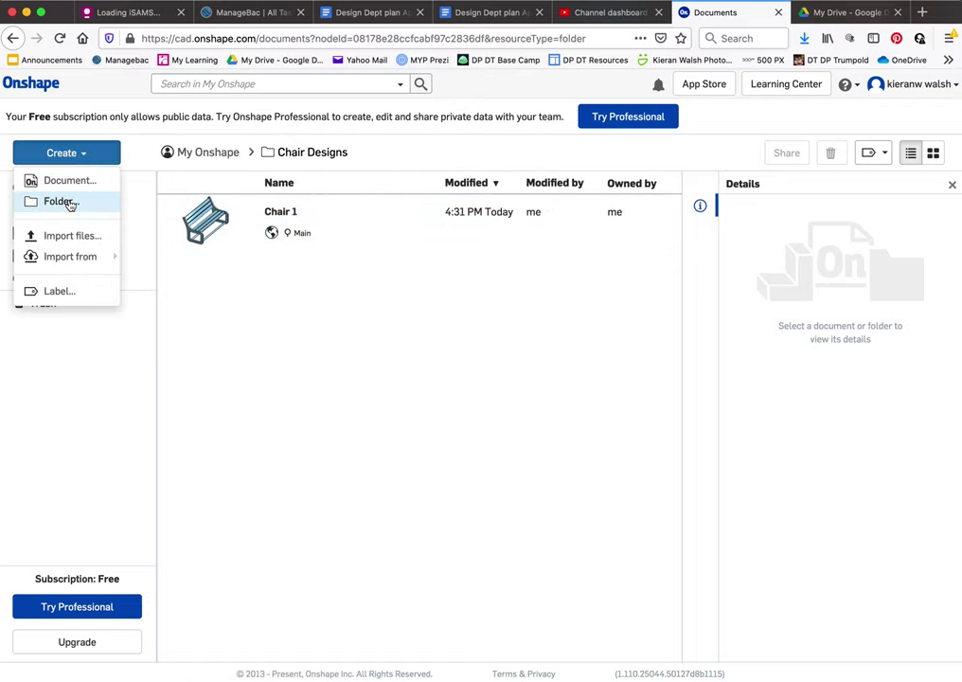
click(70, 181)
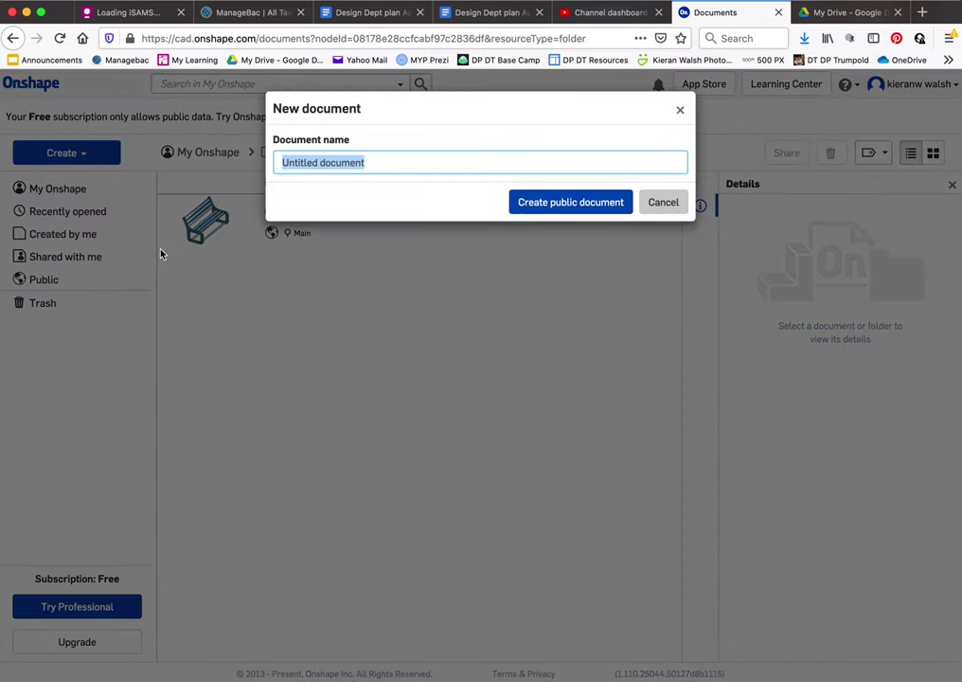
text(Cha)
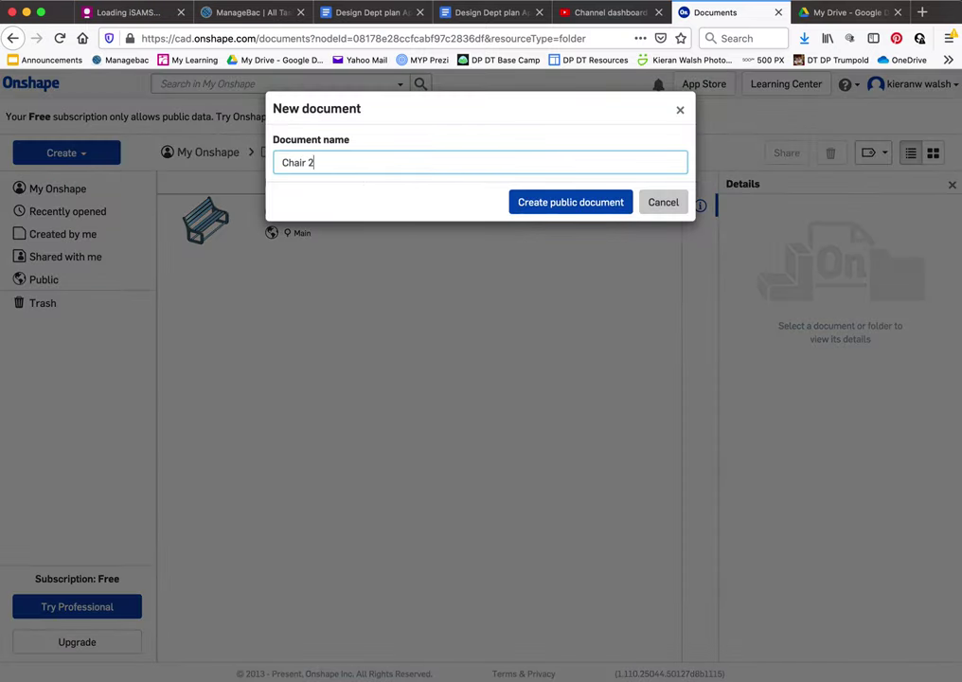
text(ir 2)
key(Return)
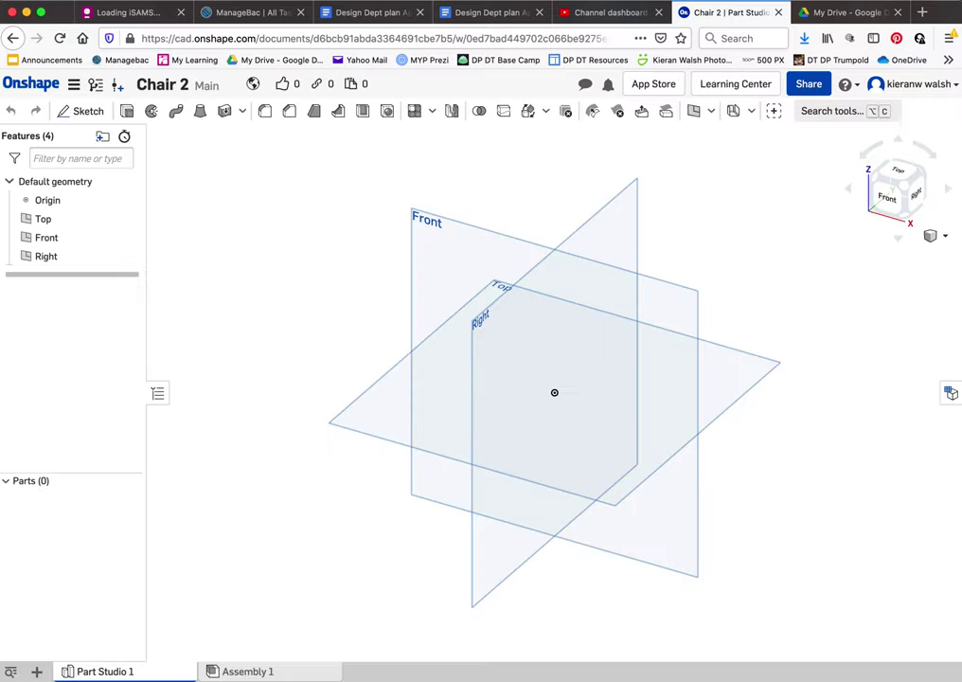
Start a sketch on the Front plane and draw a corner rectangle from the origin, about 64 by 51 mm, up to the upper right
click(82, 111)
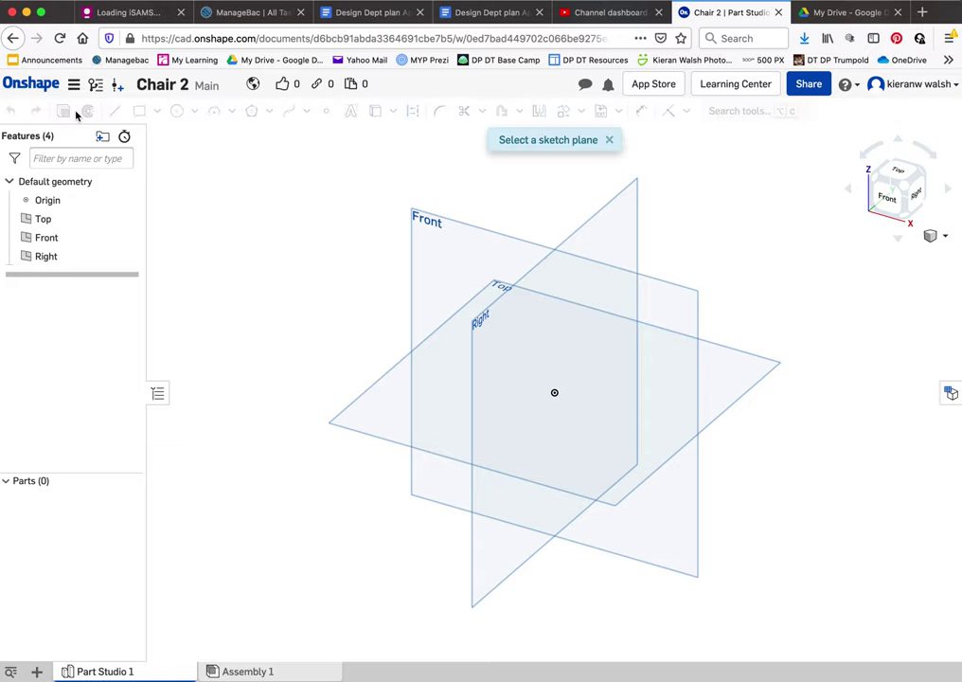
click(467, 231)
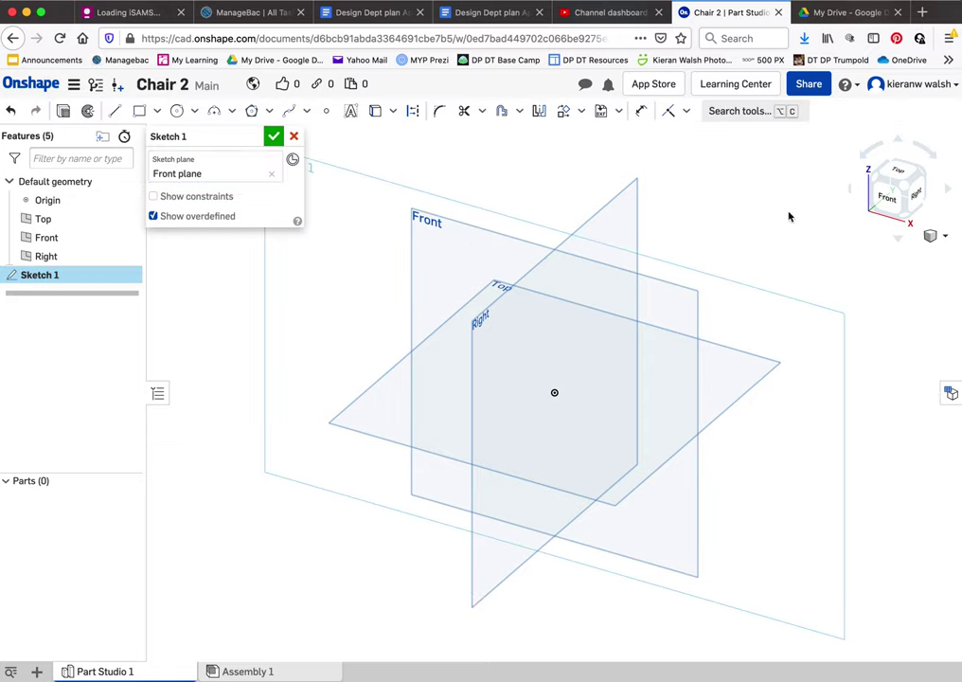
click(891, 200)
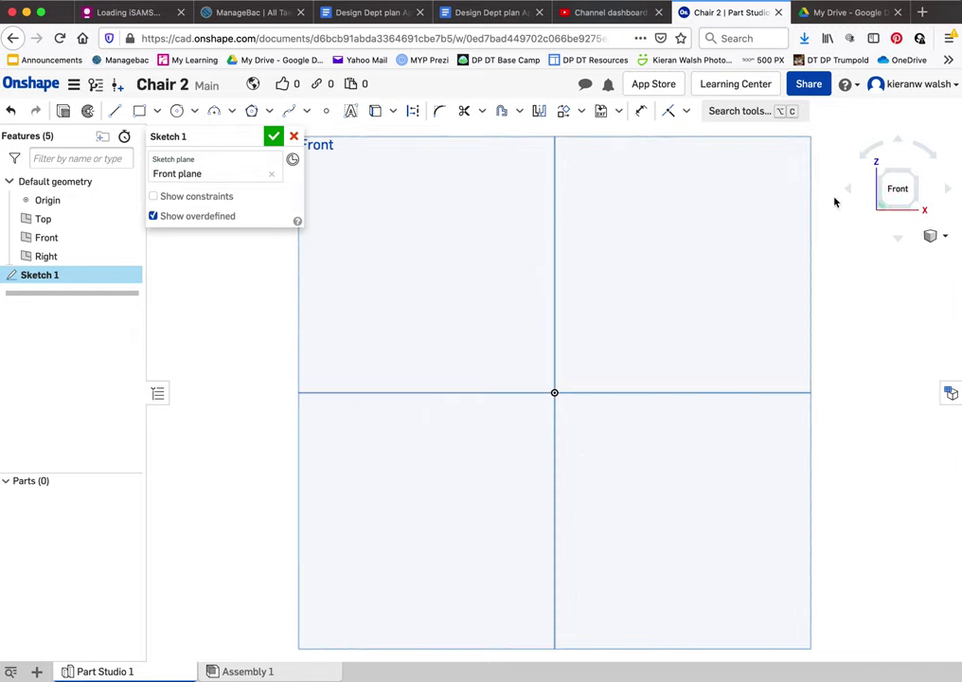
click(138, 111)
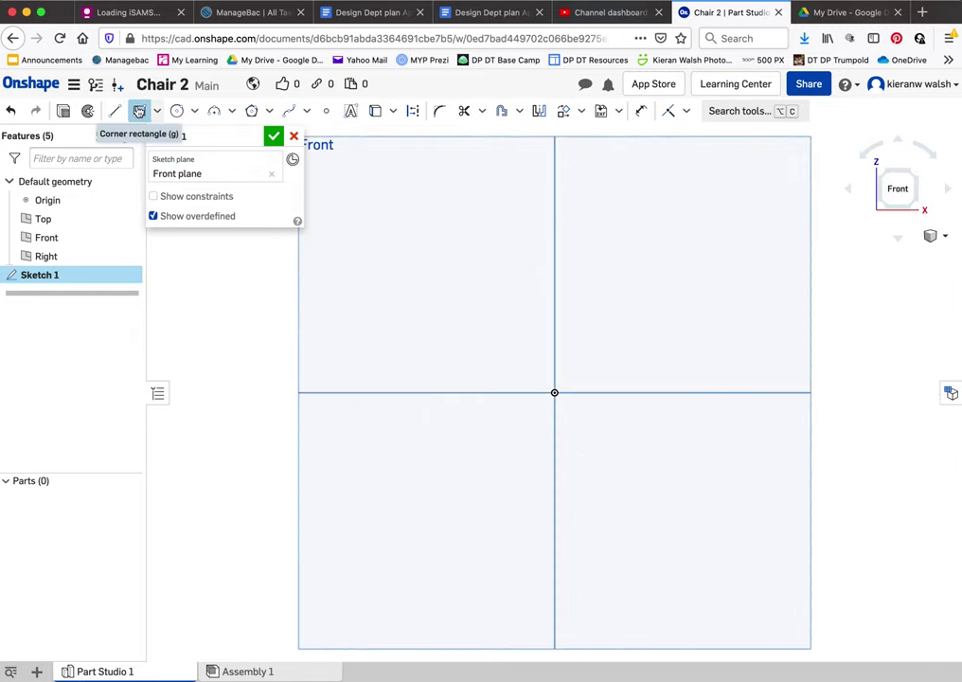
click(555, 391)
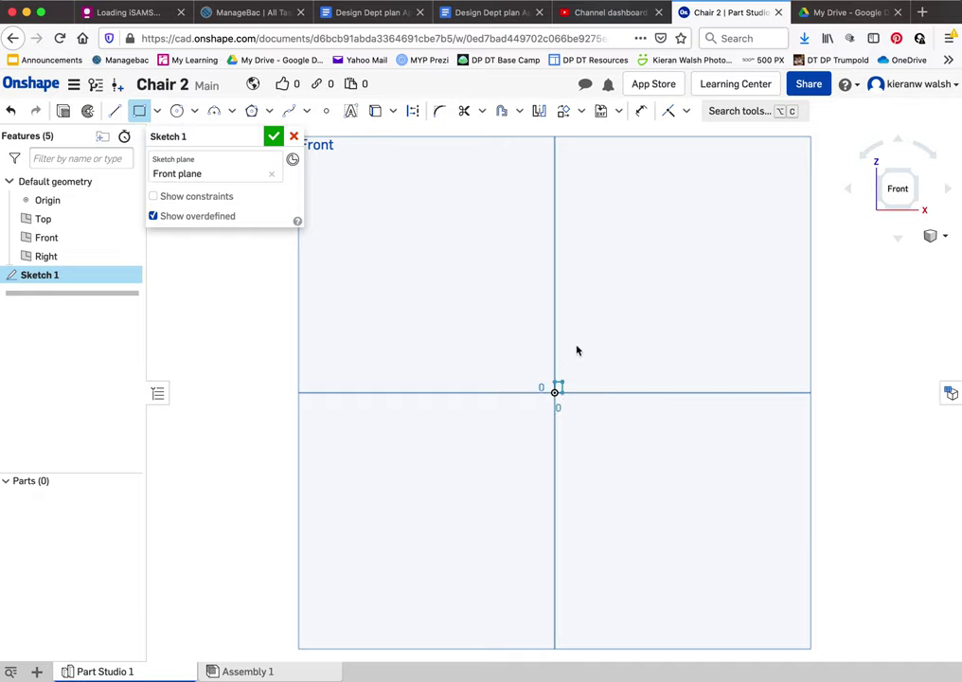
click(774, 220)
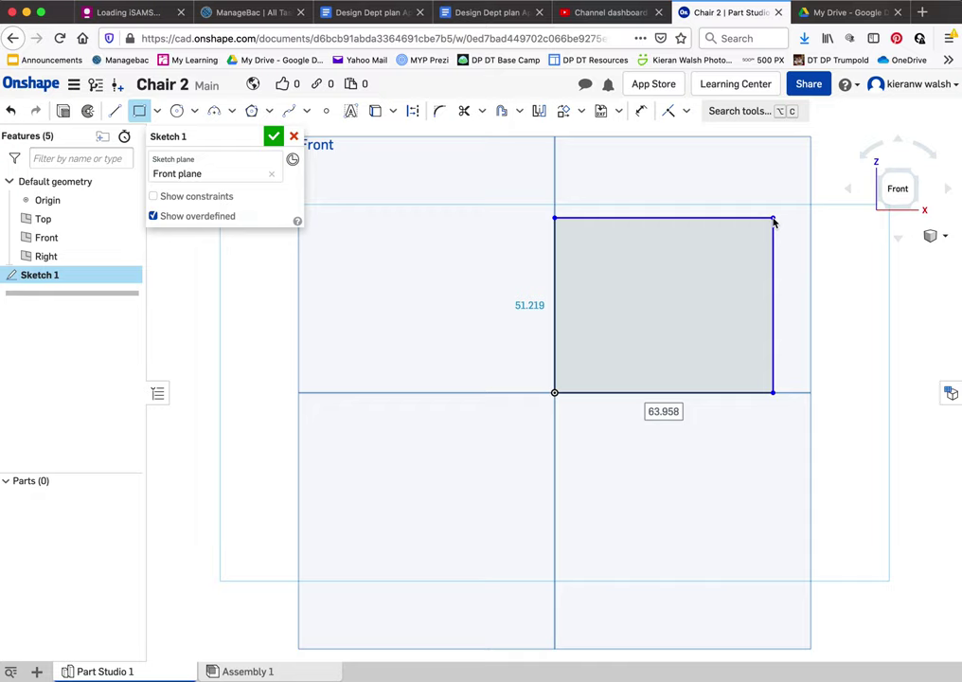
Set the rectangle's width to 550 mm and its height to 450 mm
text(550)
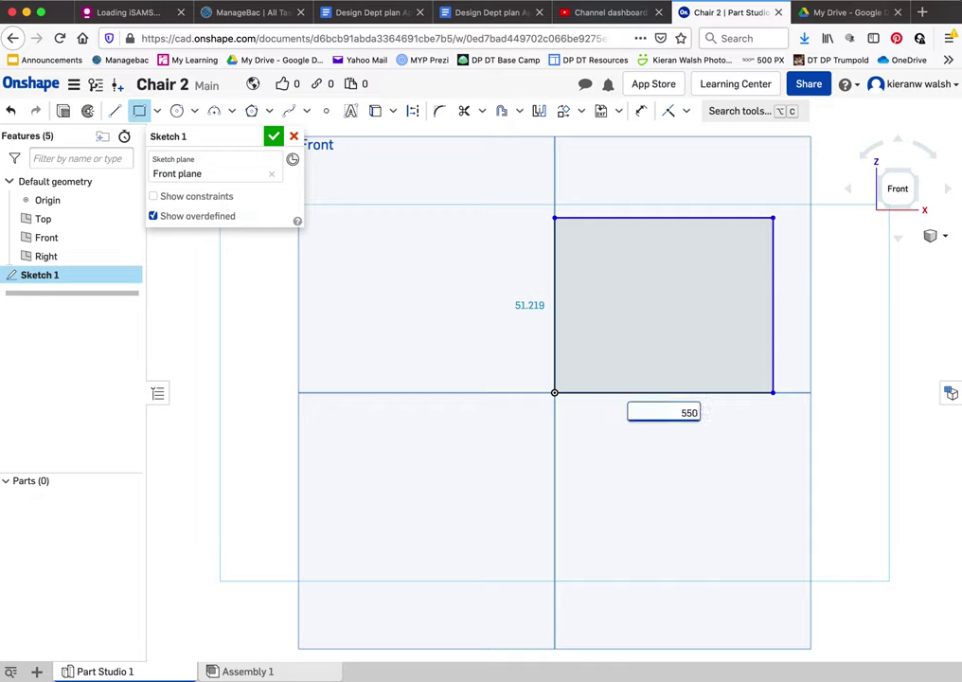
key(Return)
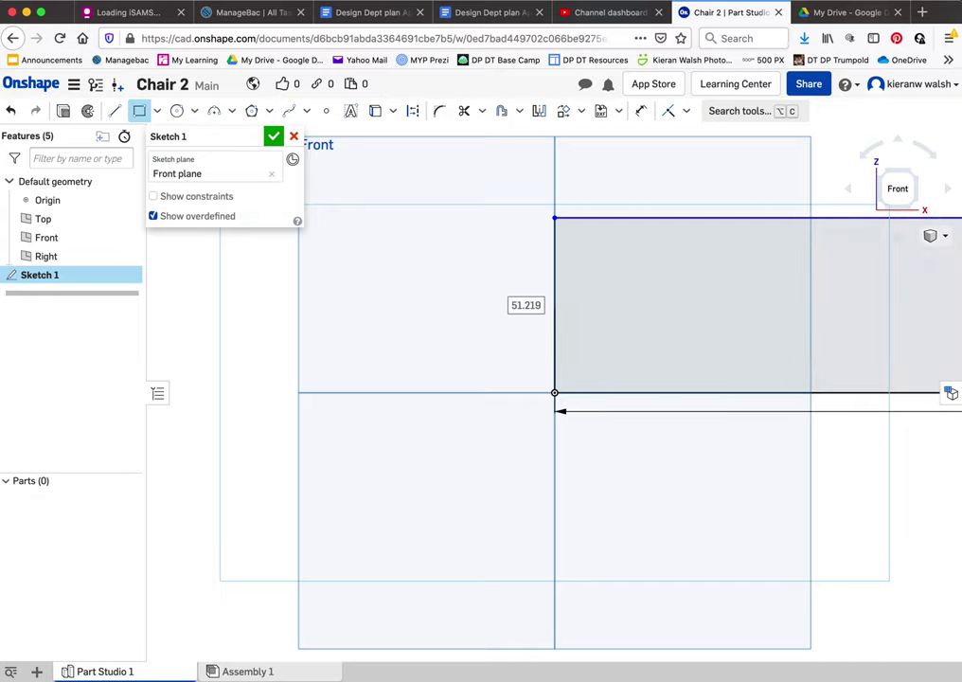
text(450)
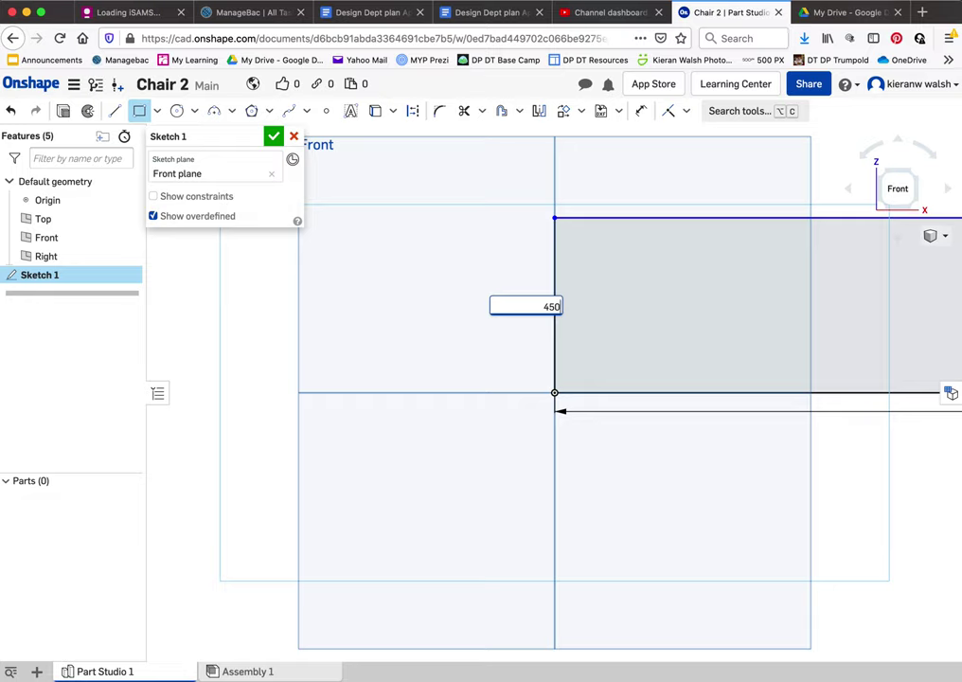
key(Return)
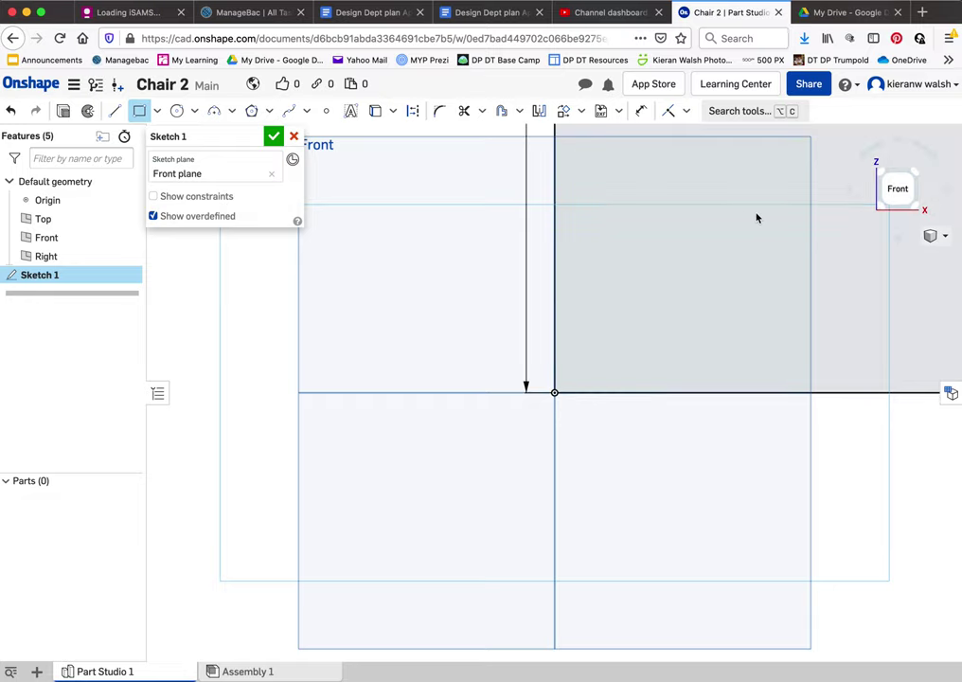
Add a sketch fillet to the rectangle's upper-right corner and set its radius to 100 mm
scroll(655, 333, down, 10)
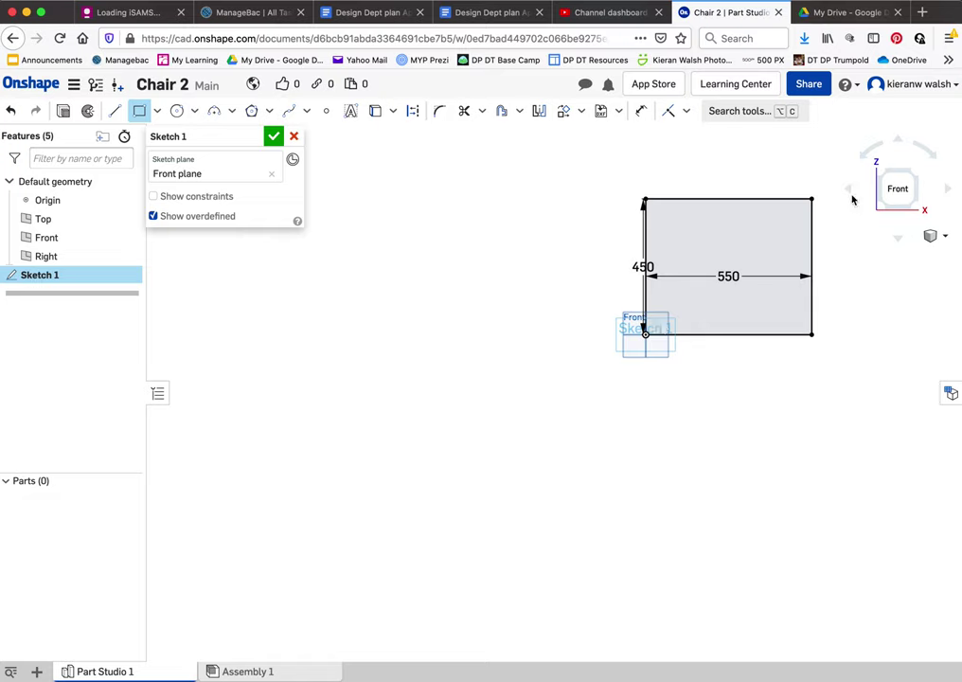
scroll(852, 199, up, 5)
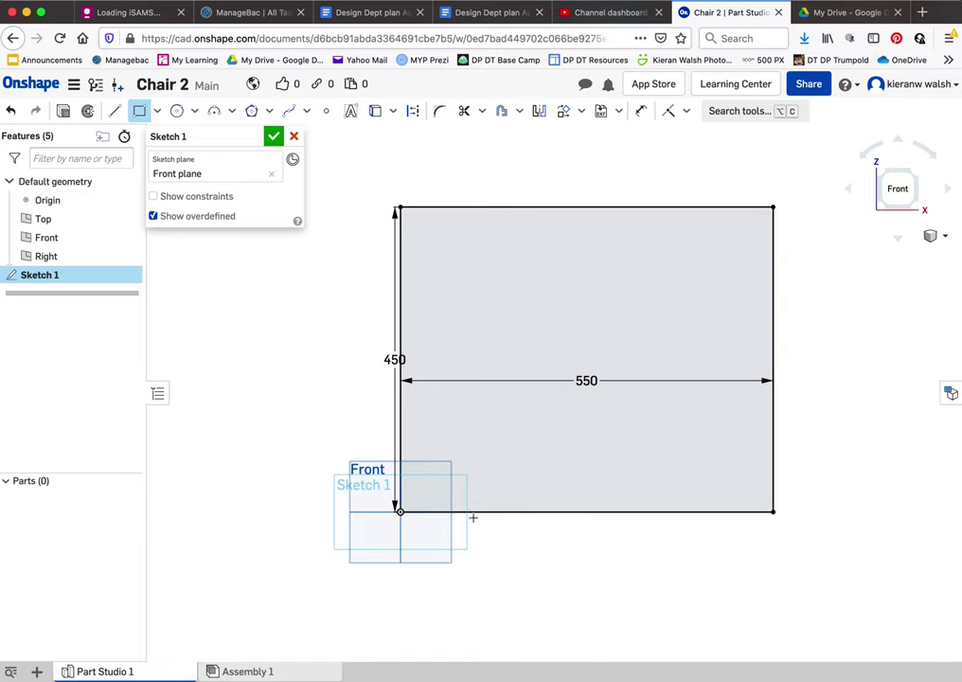
scroll(539, 304, down, 3)
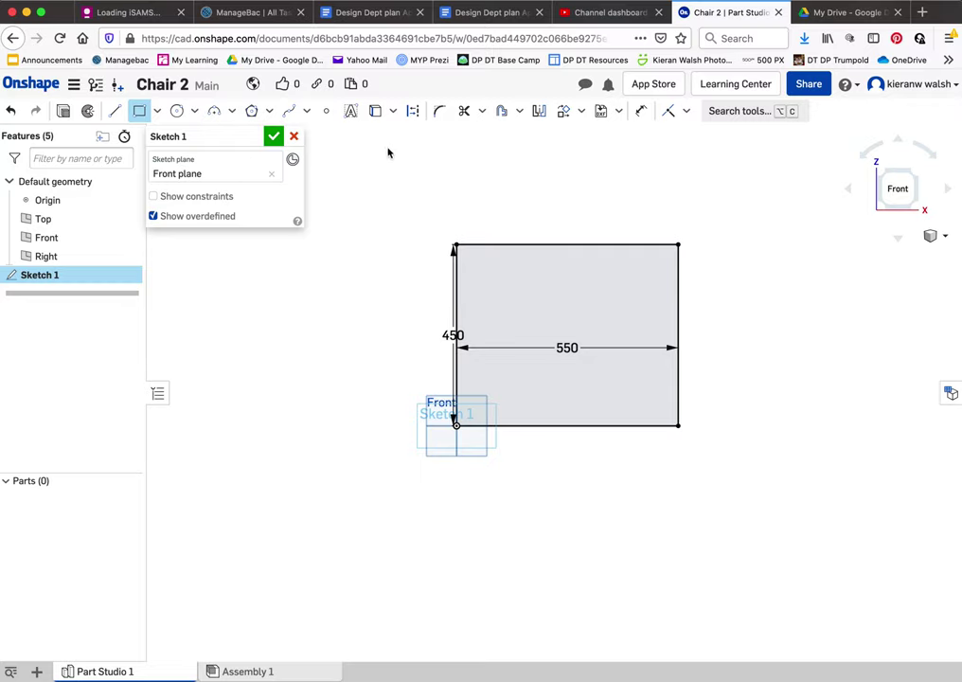
scroll(607, 255, up, 2)
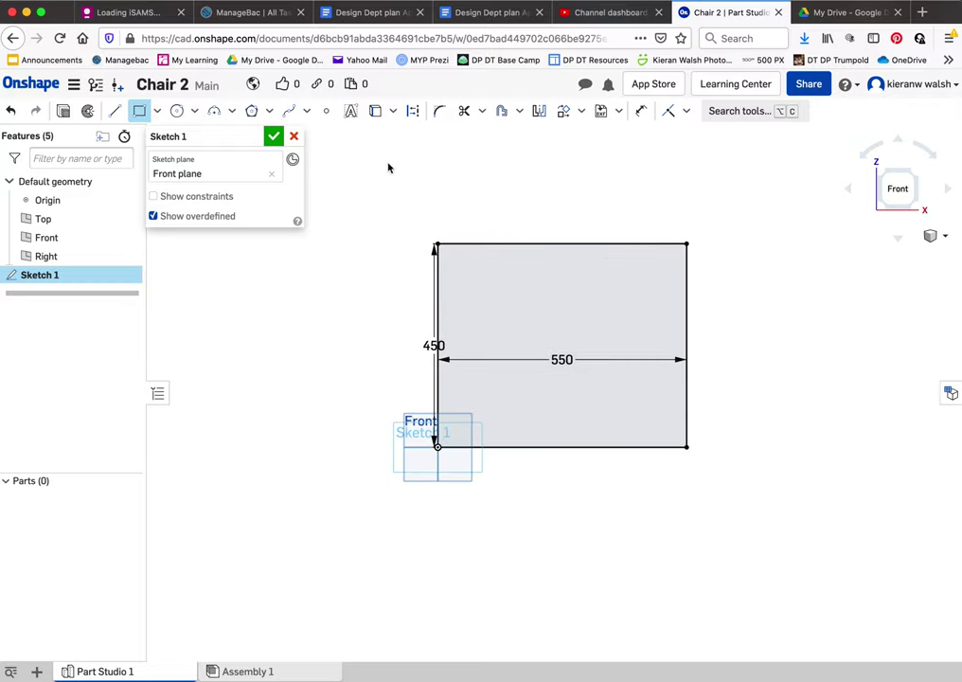
scroll(644, 248, up, 1)
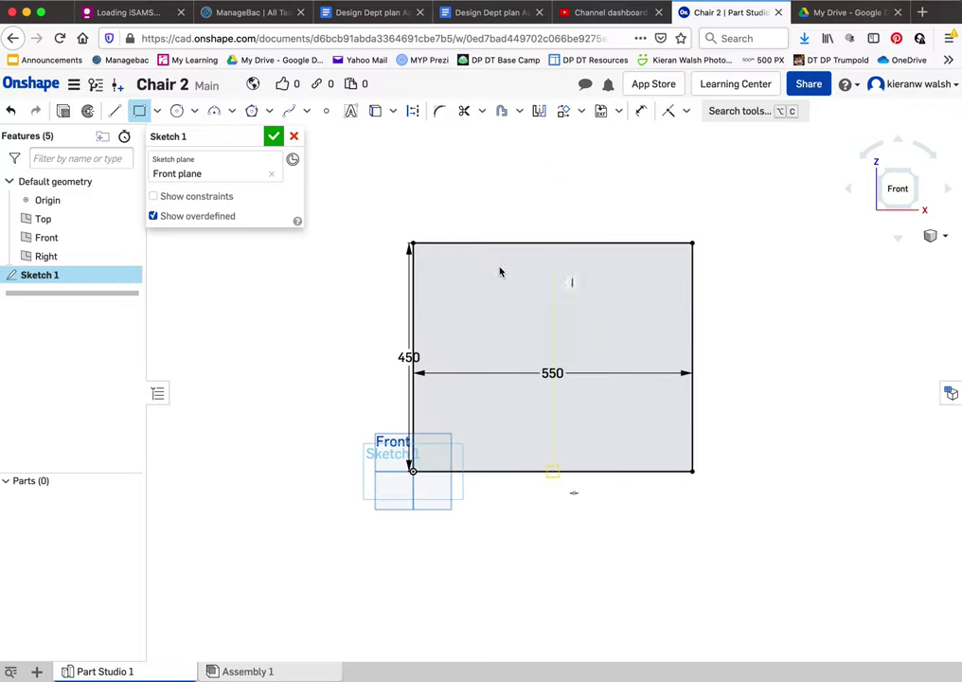
click(438, 113)
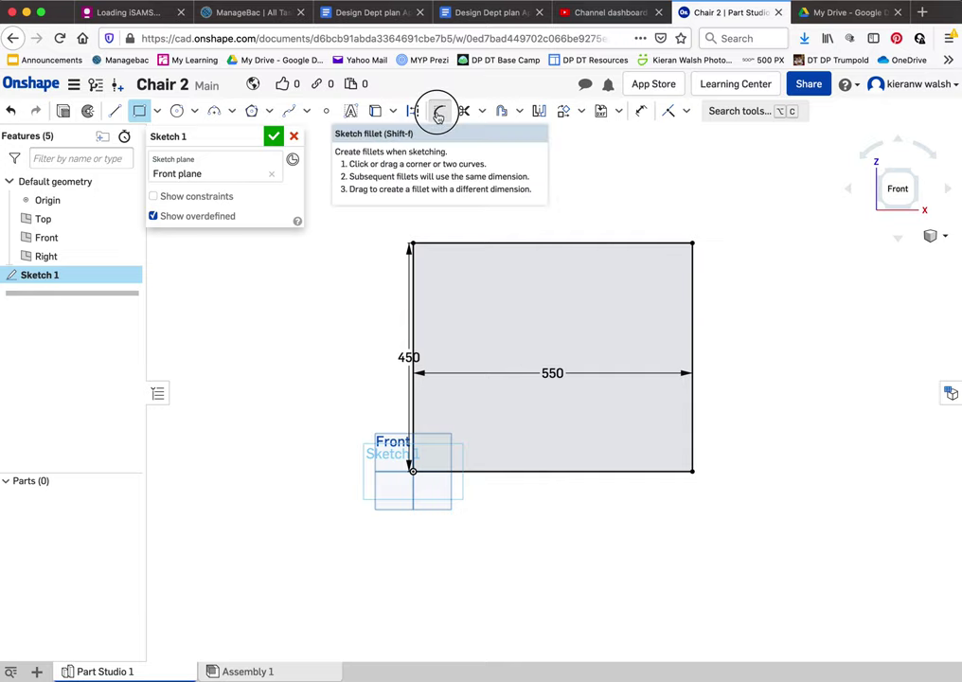
click(660, 246)
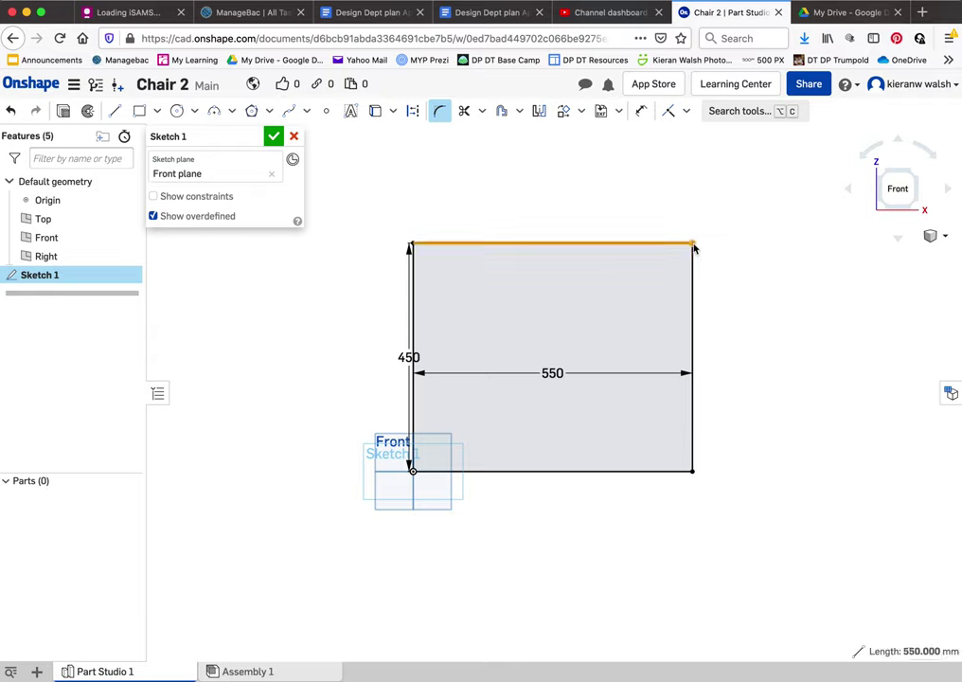
click(693, 264)
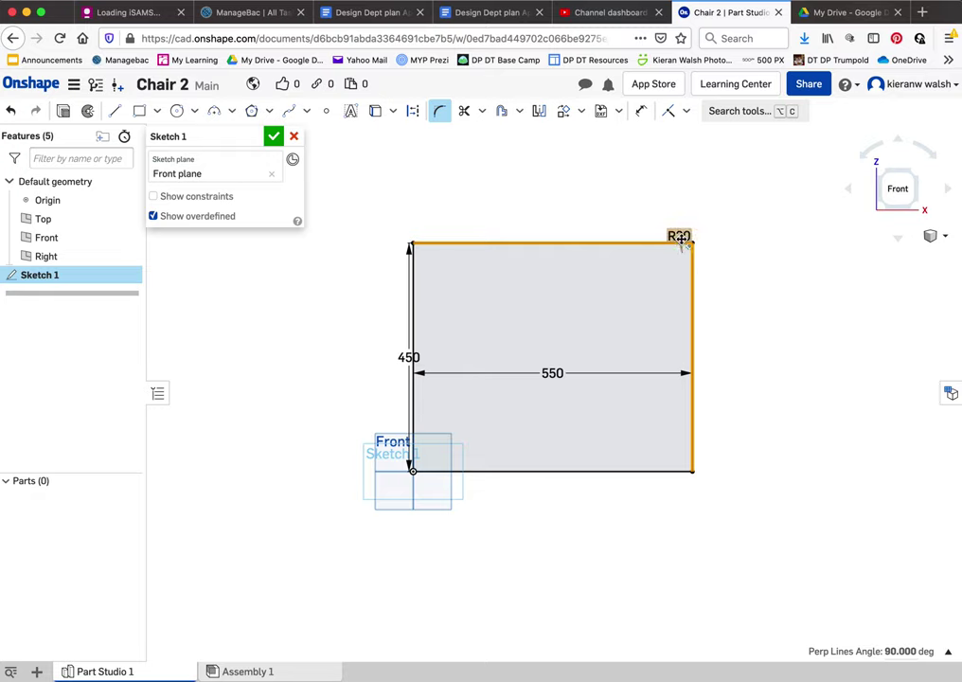
key(Return)
double_click(680, 237)
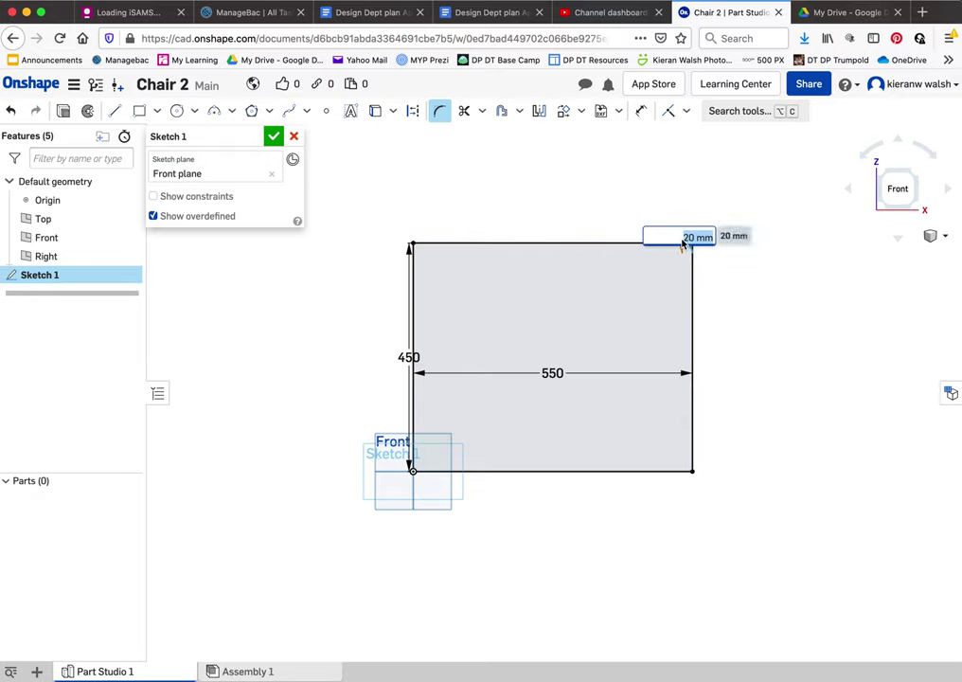
text(100)
key(Return)
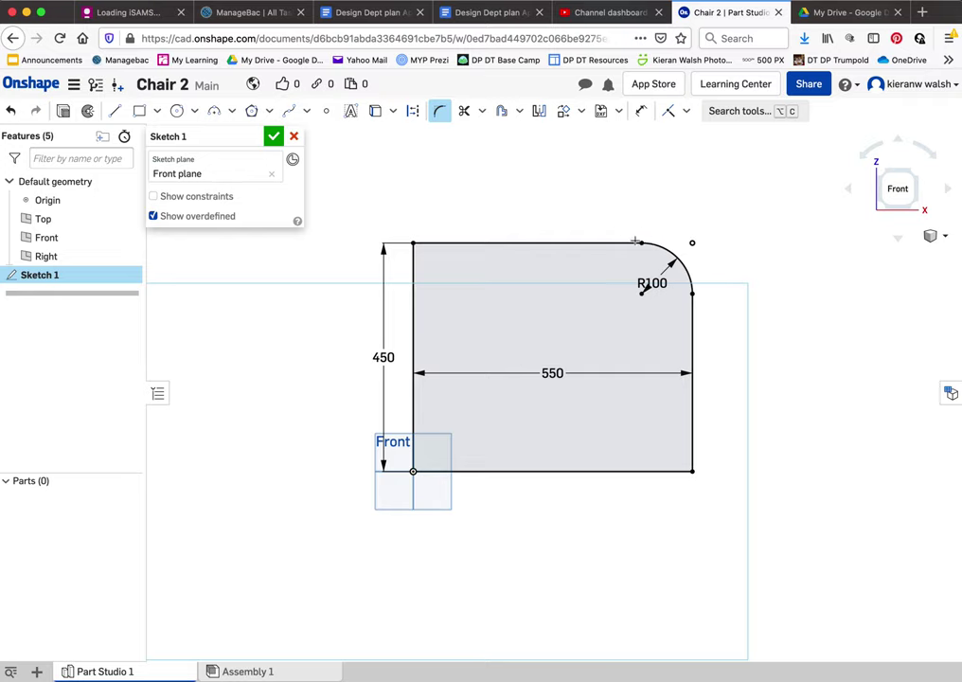
click(691, 401)
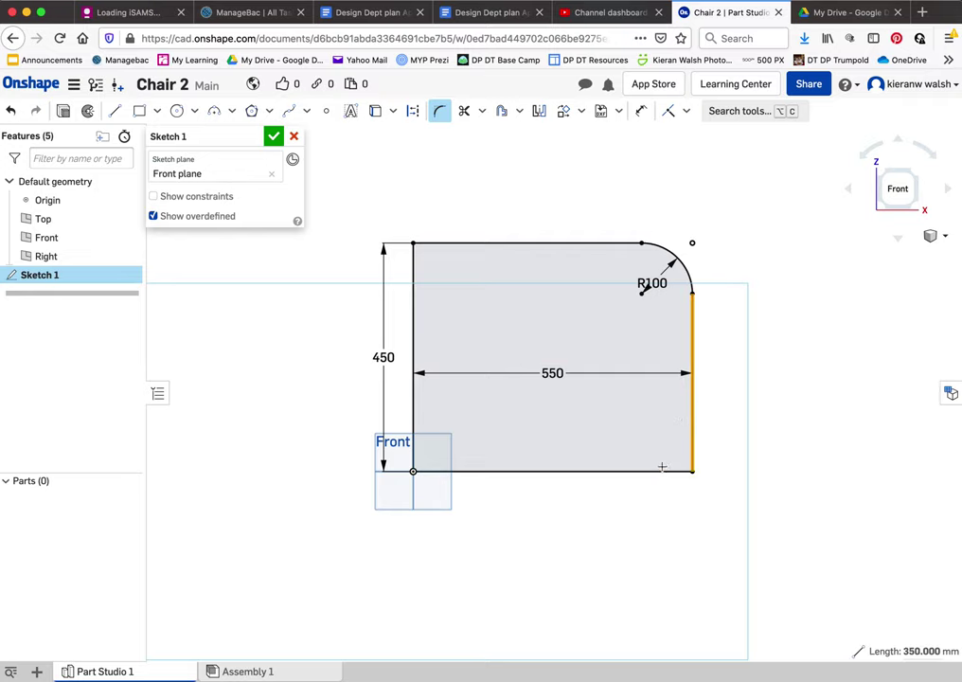
click(662, 470)
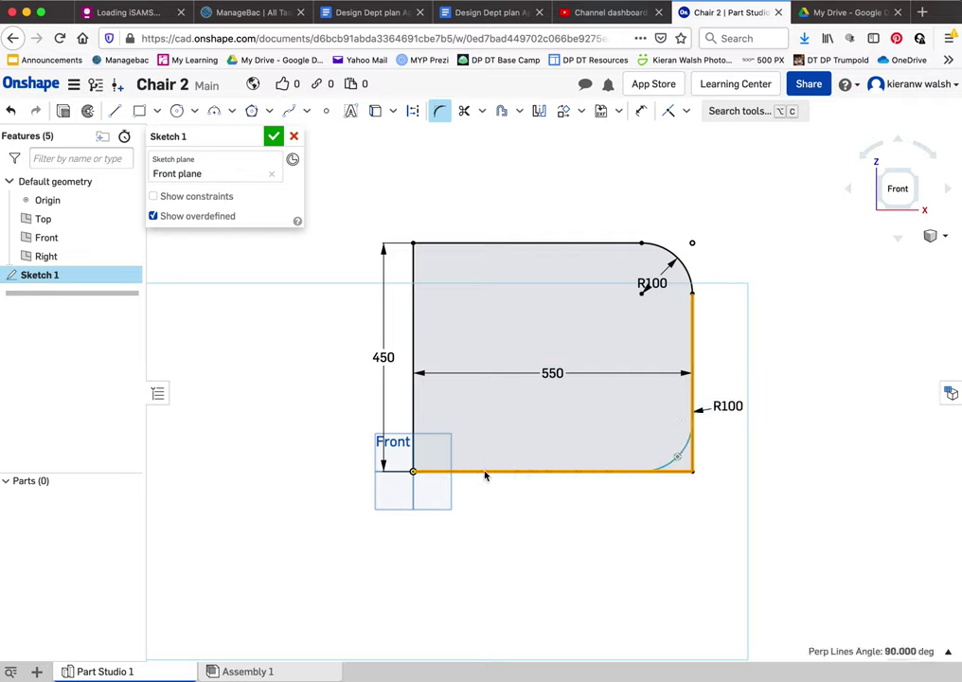
click(416, 445)
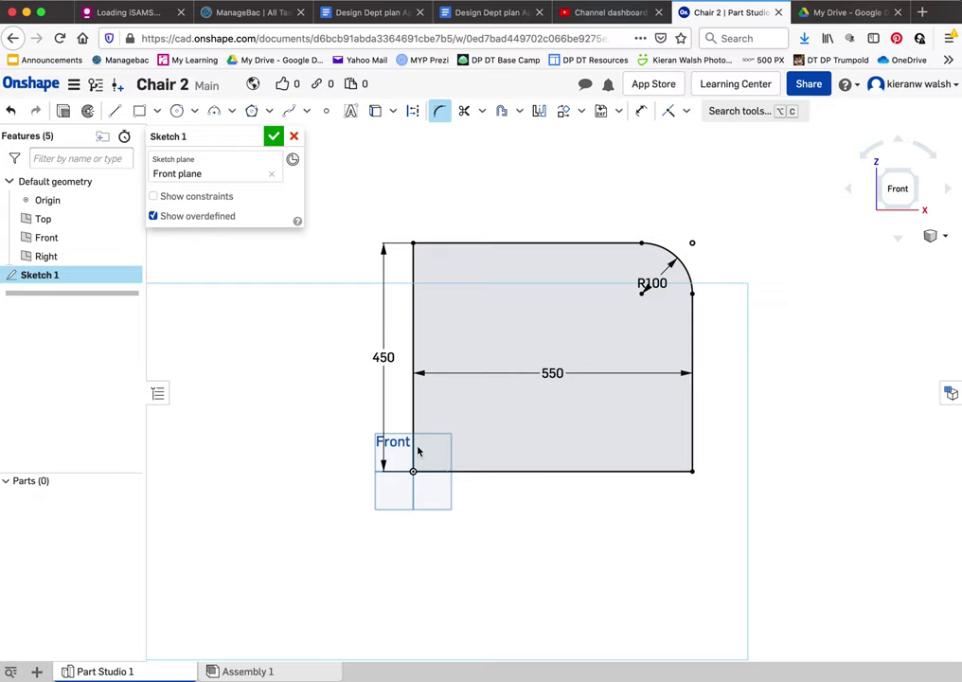
Fillet the rectangle's lower-right corner with a 100 mm radius
click(616, 470)
click(693, 456)
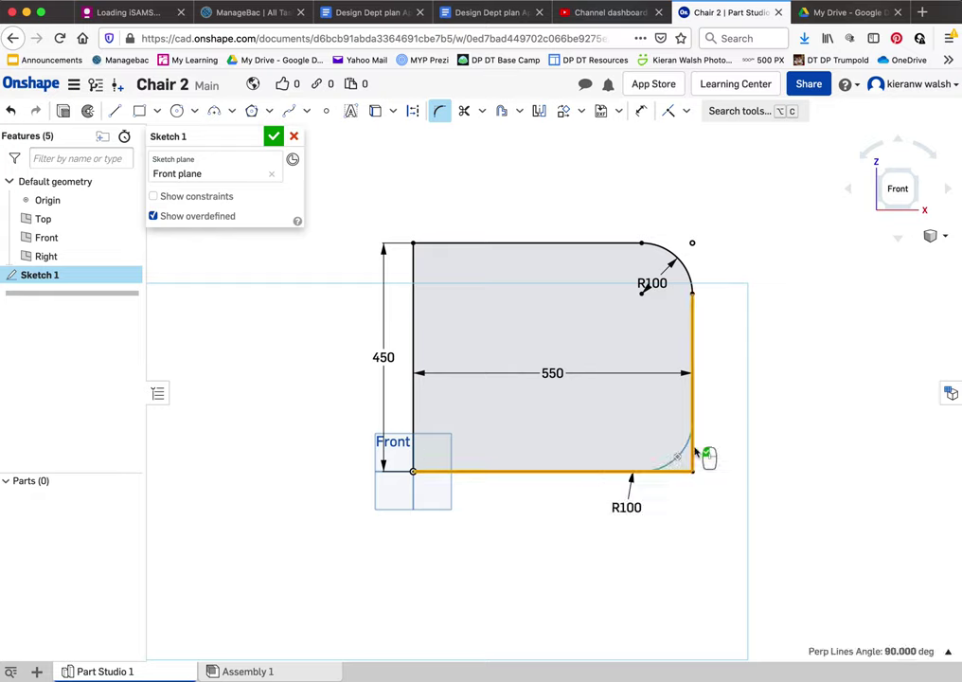
key(Return)
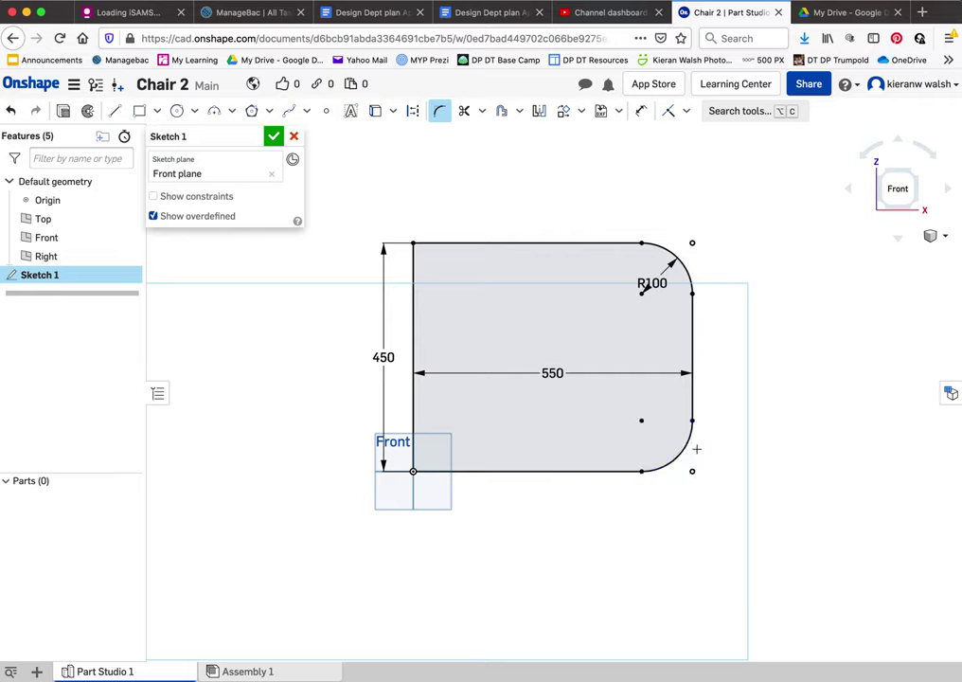
Fillet the outer rectangle's lower-left corner with a 100 mm radius
click(466, 471)
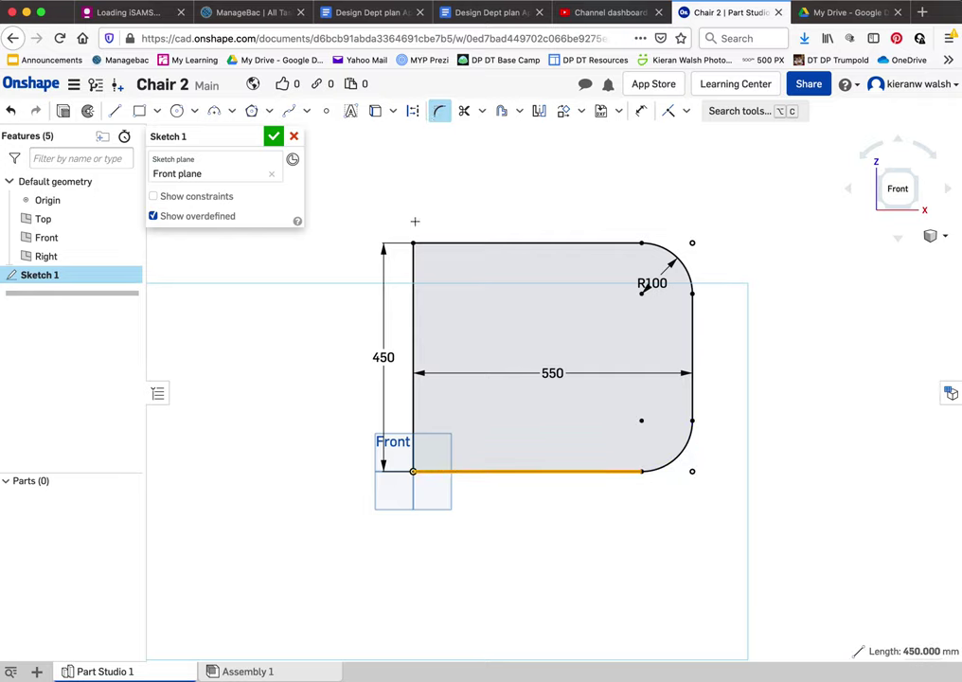
click(413, 414)
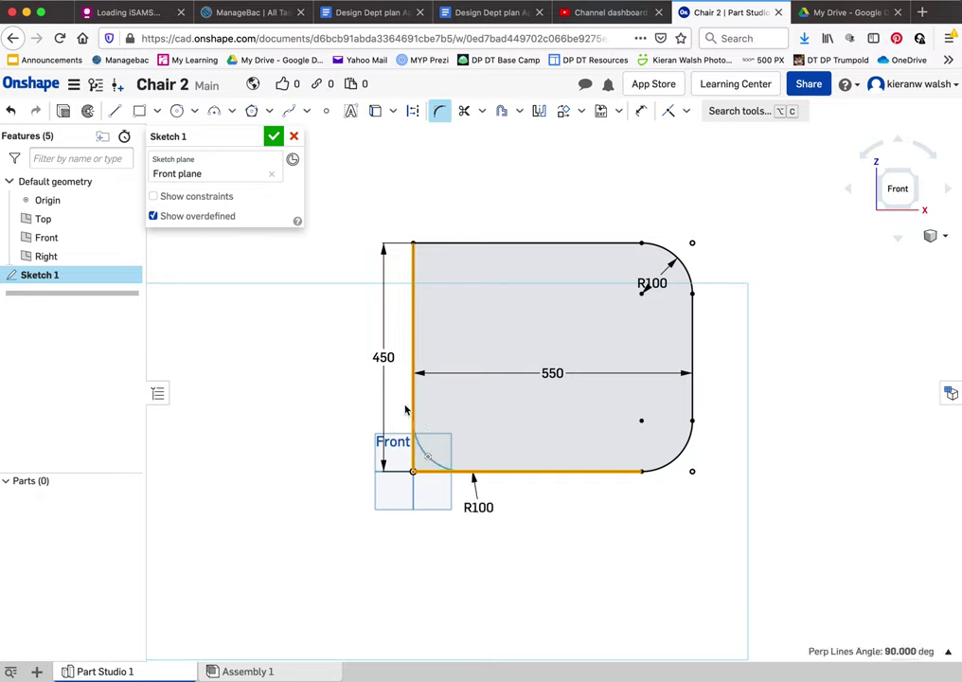
key(Return)
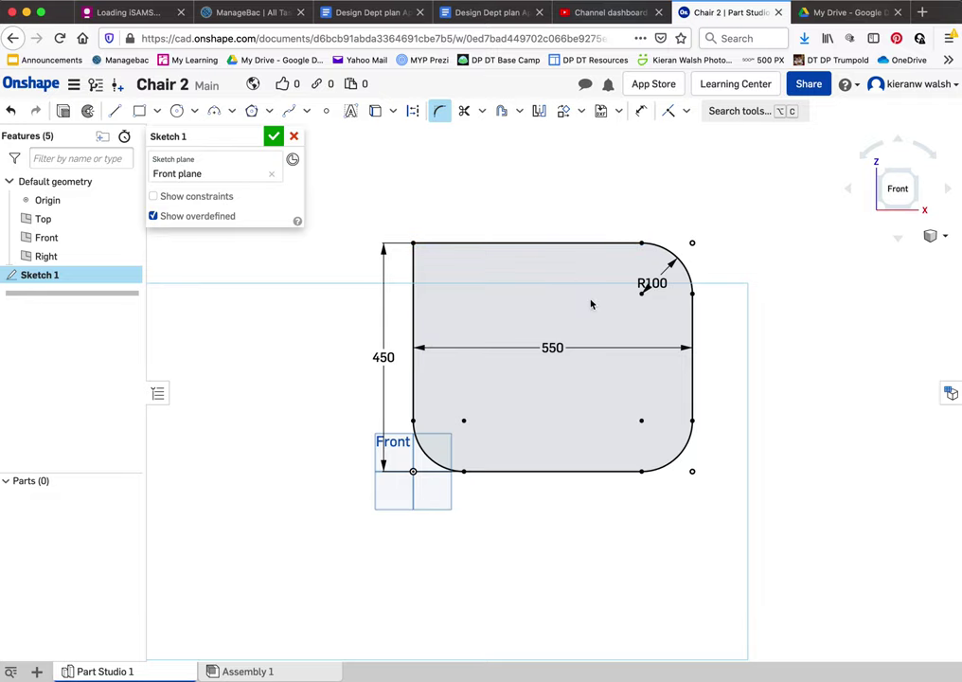
Offset all seven lines and arcs of the rounded outline inward by about 90 mm
right_drag(650, 297, 638, 298)
key(n)
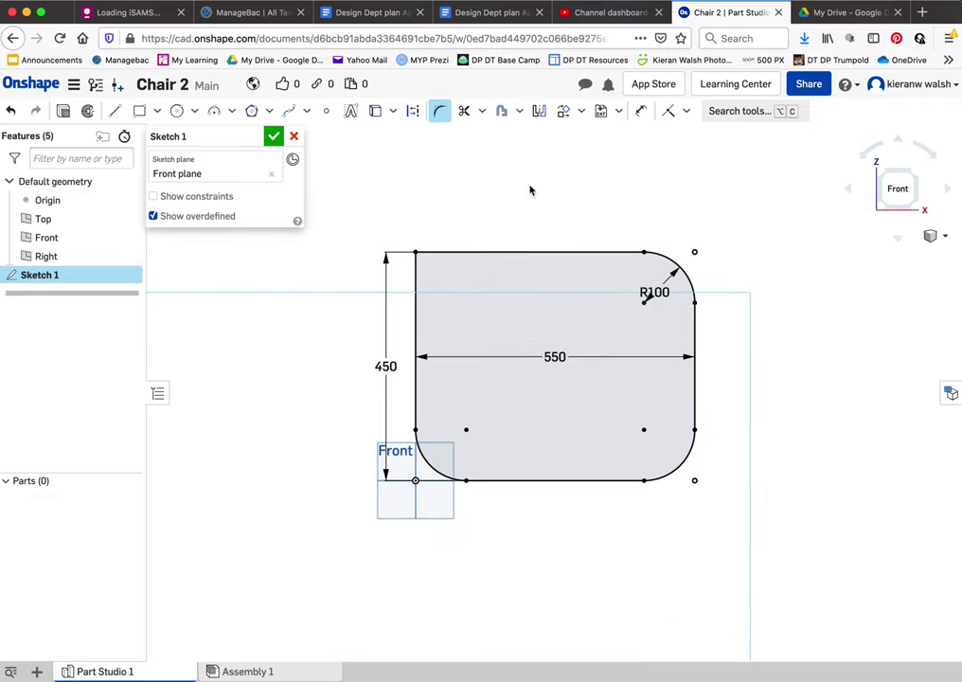
click(502, 113)
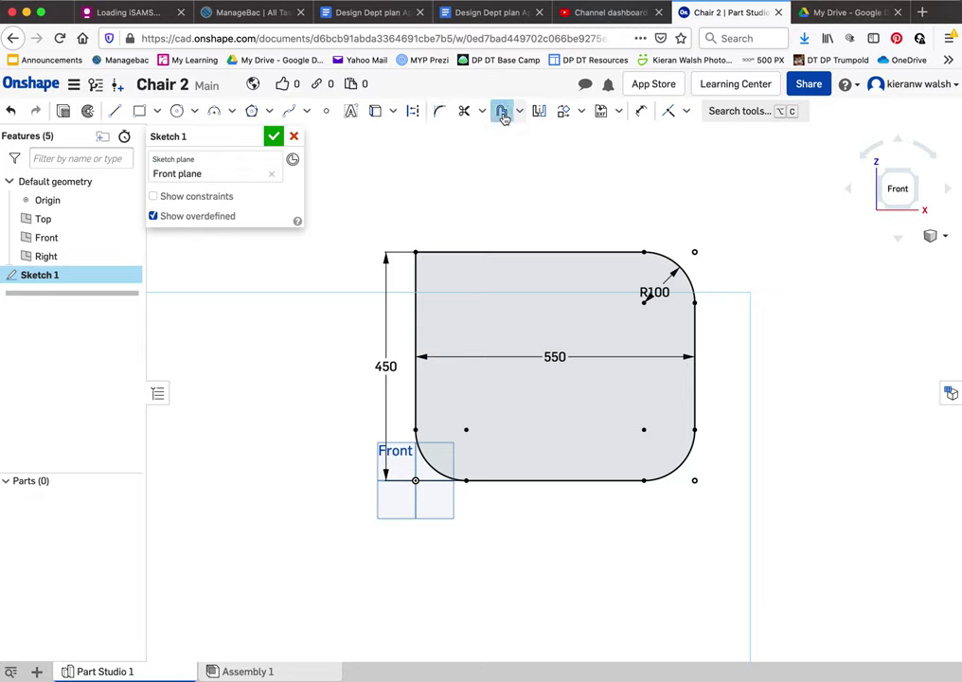
click(603, 252)
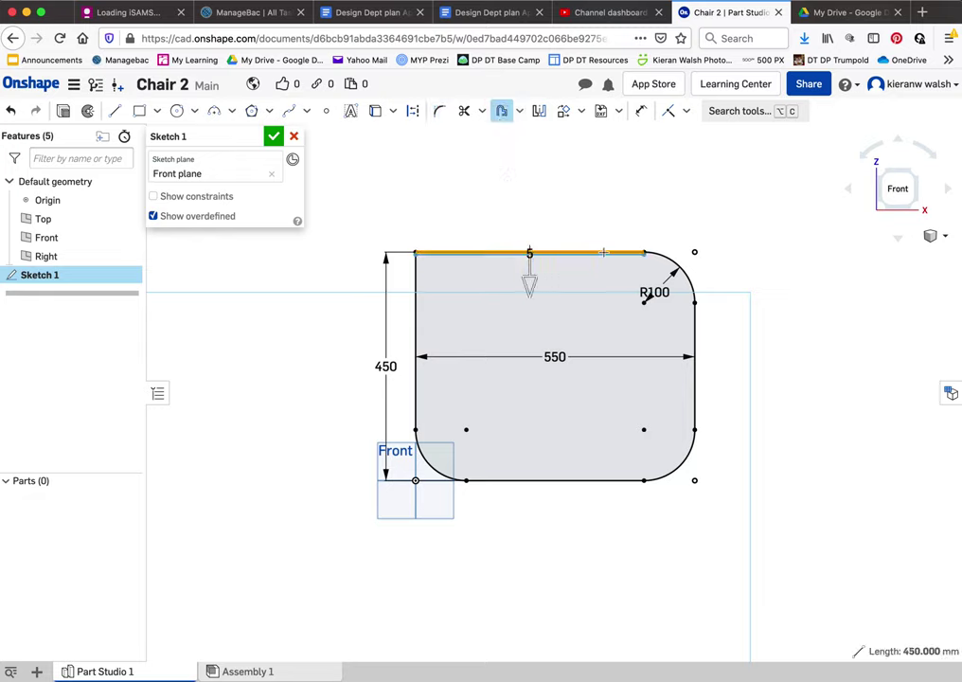
click(682, 268)
click(696, 329)
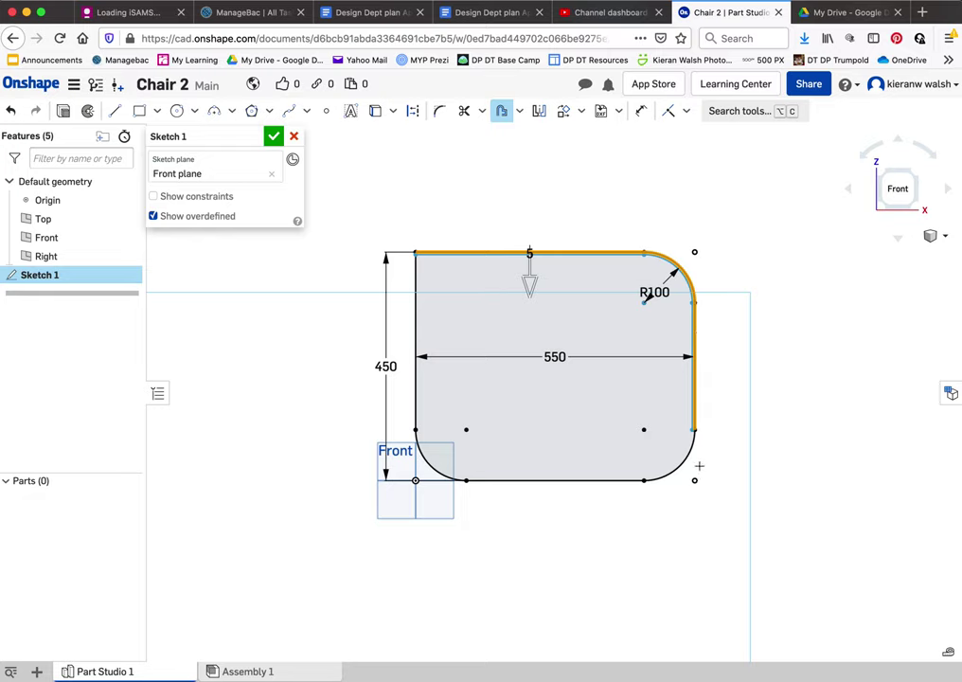
click(690, 458)
click(599, 481)
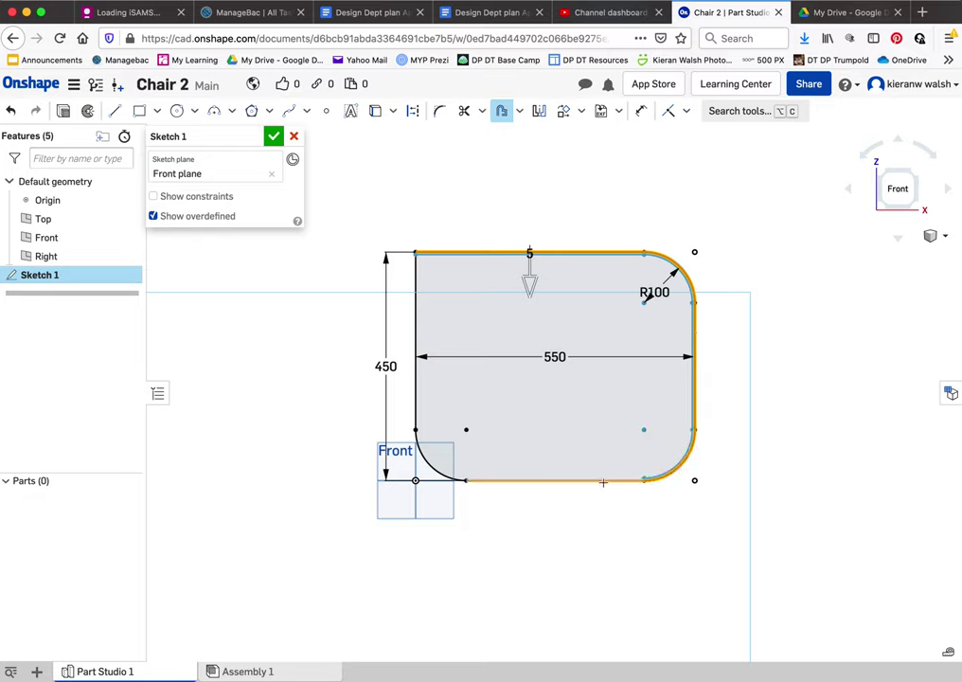
click(431, 464)
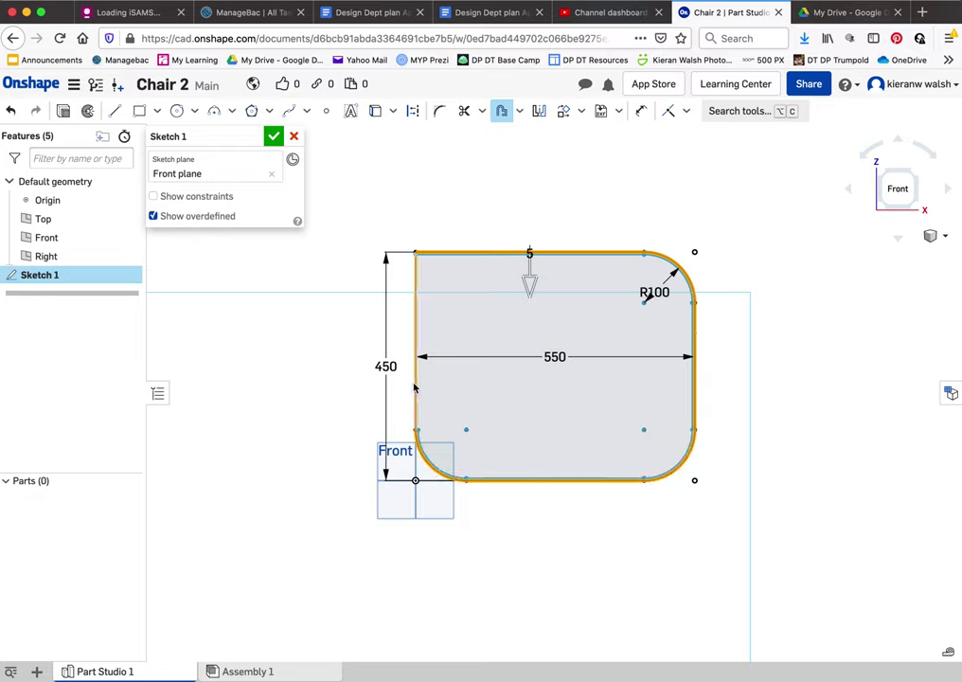
click(415, 385)
drag(530, 282, 529, 326)
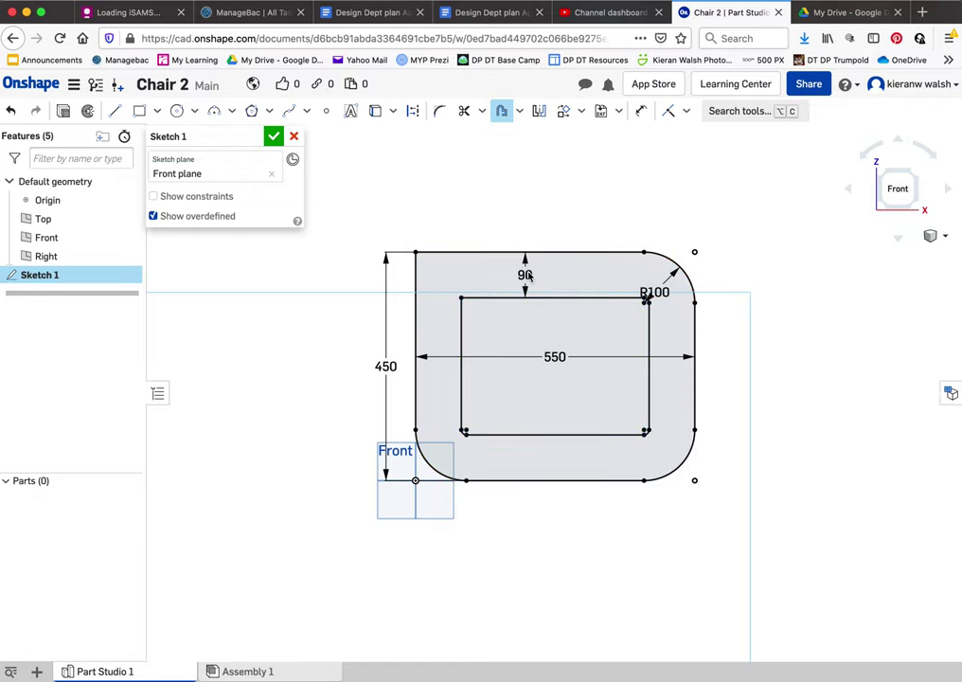
Set the distance between the outer outline and its inner offset to 80 mm
double_click(530, 275)
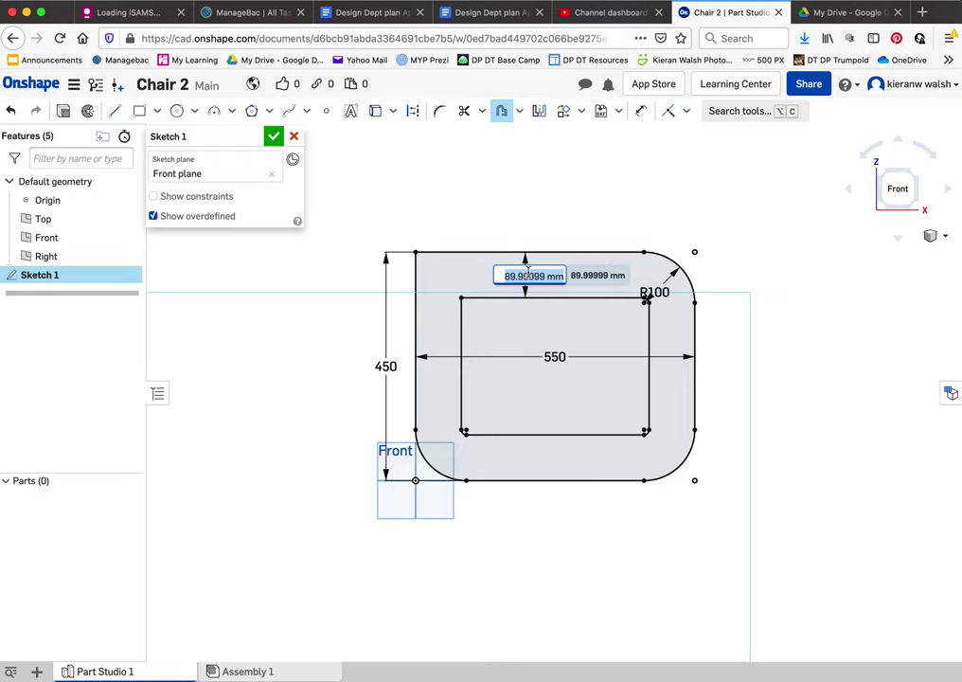
text(80)
key(Return)
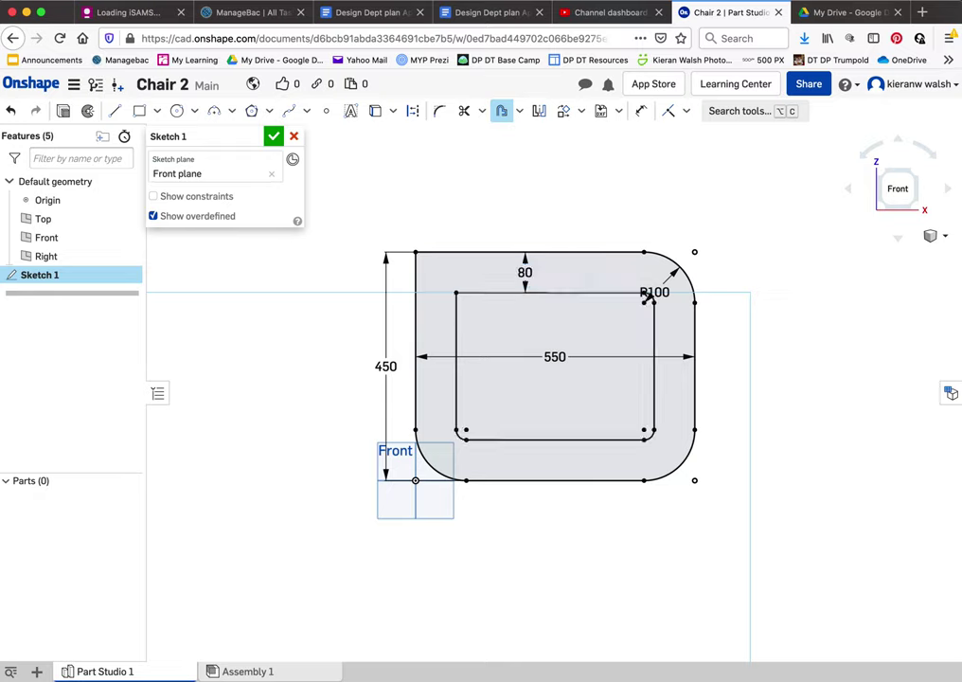
Fillet the inner outline's sharp upper-left corner with a 20 mm radius
scroll(587, 368, up, 2)
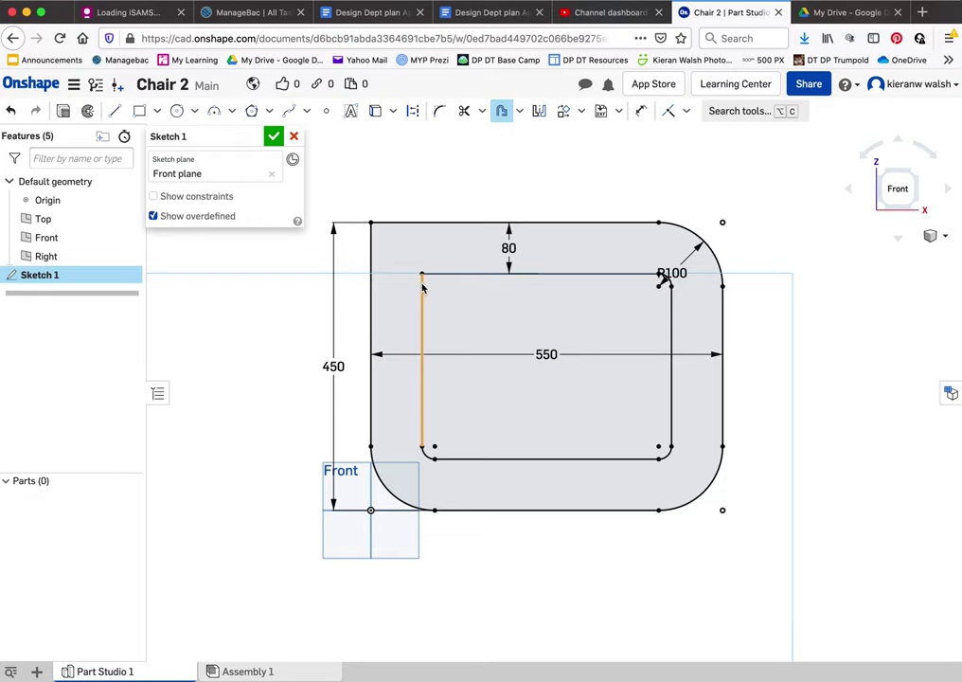
scroll(430, 298, up, 2)
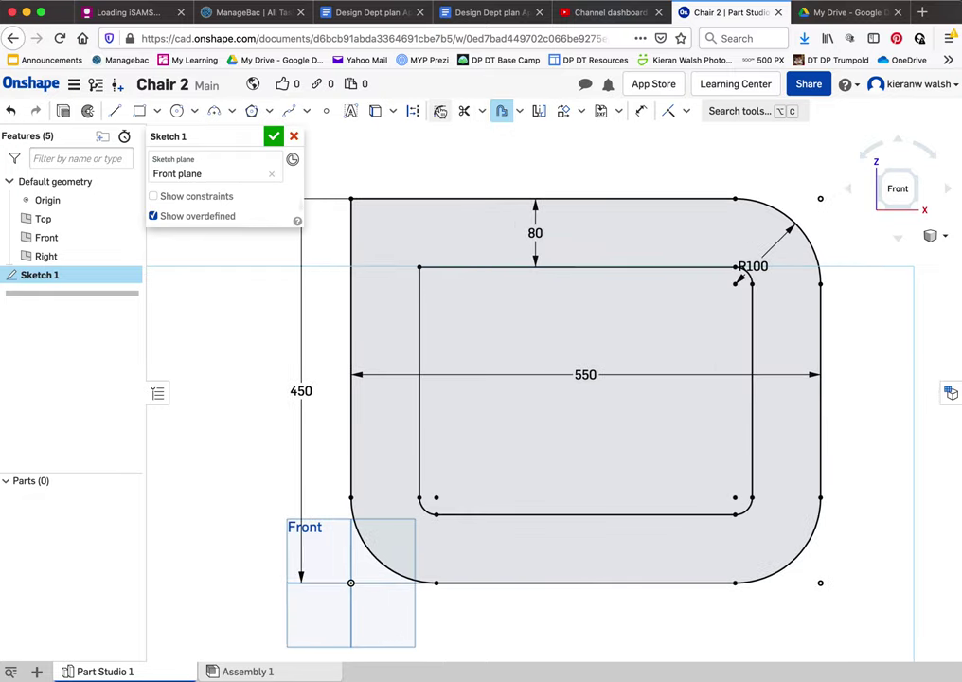
click(440, 111)
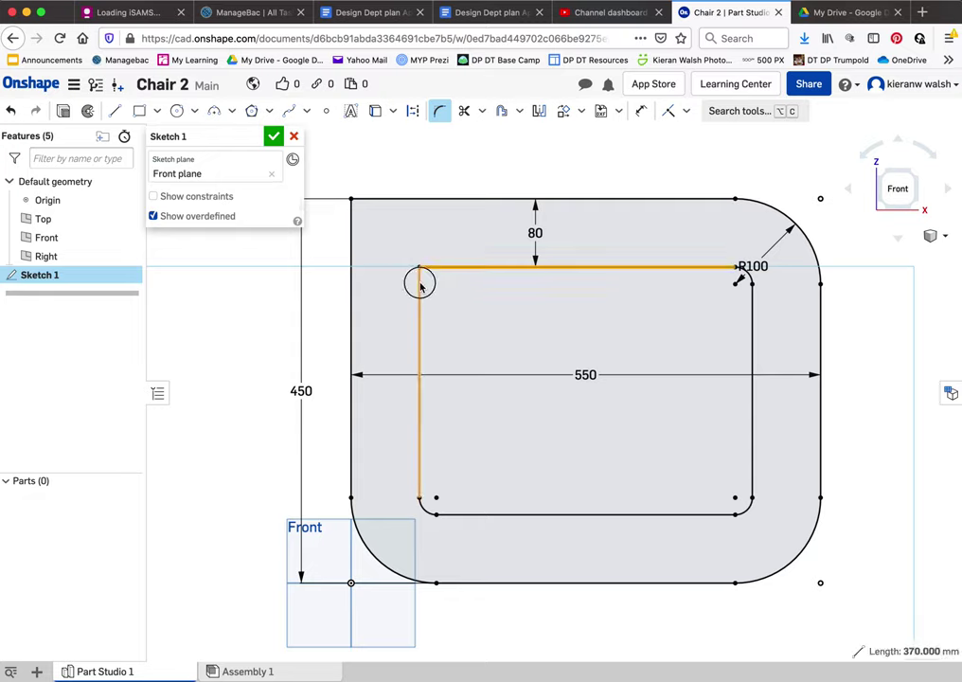
click(419, 269)
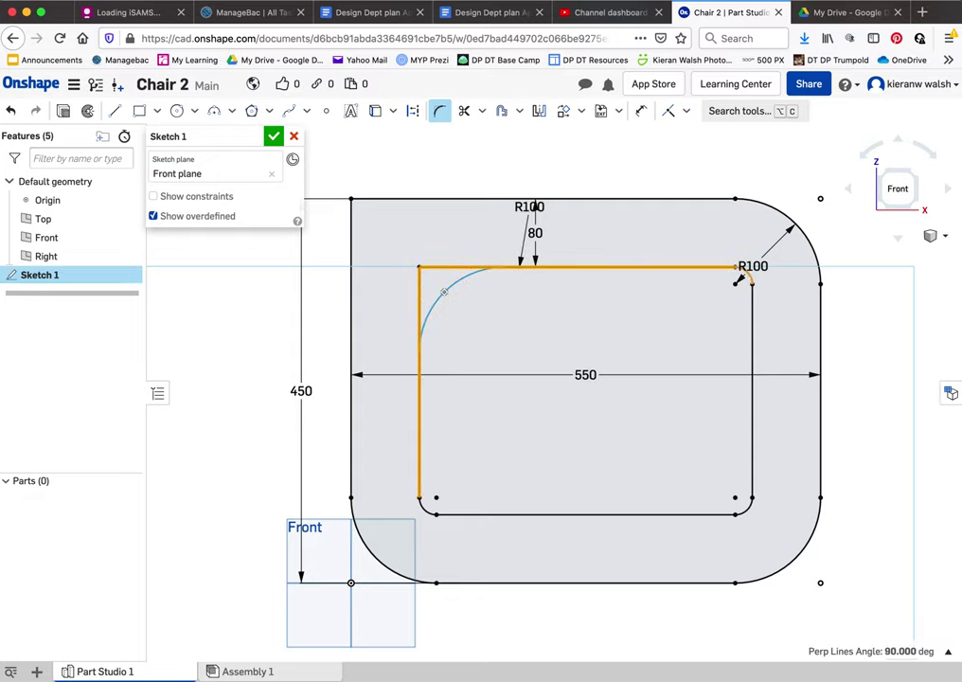
double_click(531, 208)
text(20)
key(Escape)
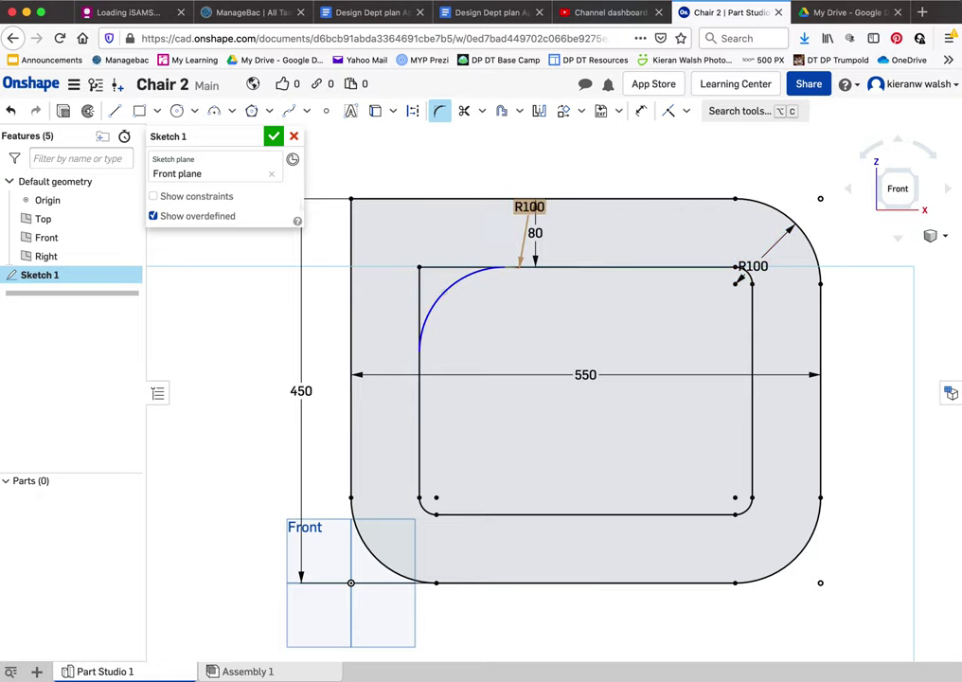
Draw a 400 mm line from the outer outline's upper-left corner, sloping up and to the left
scroll(587, 377, down, 5)
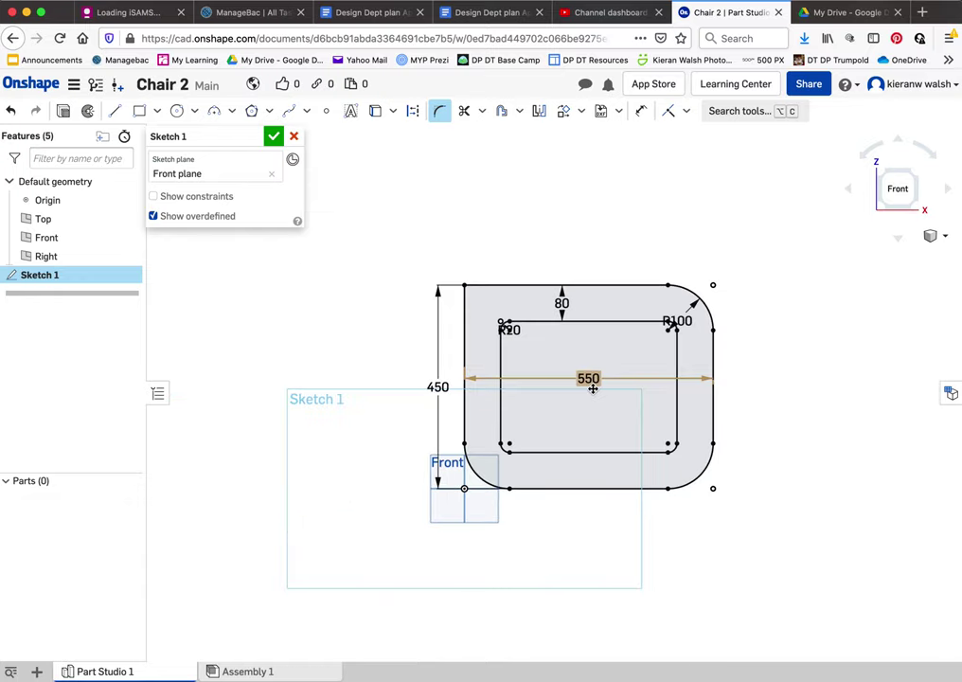
scroll(594, 387, up, 1)
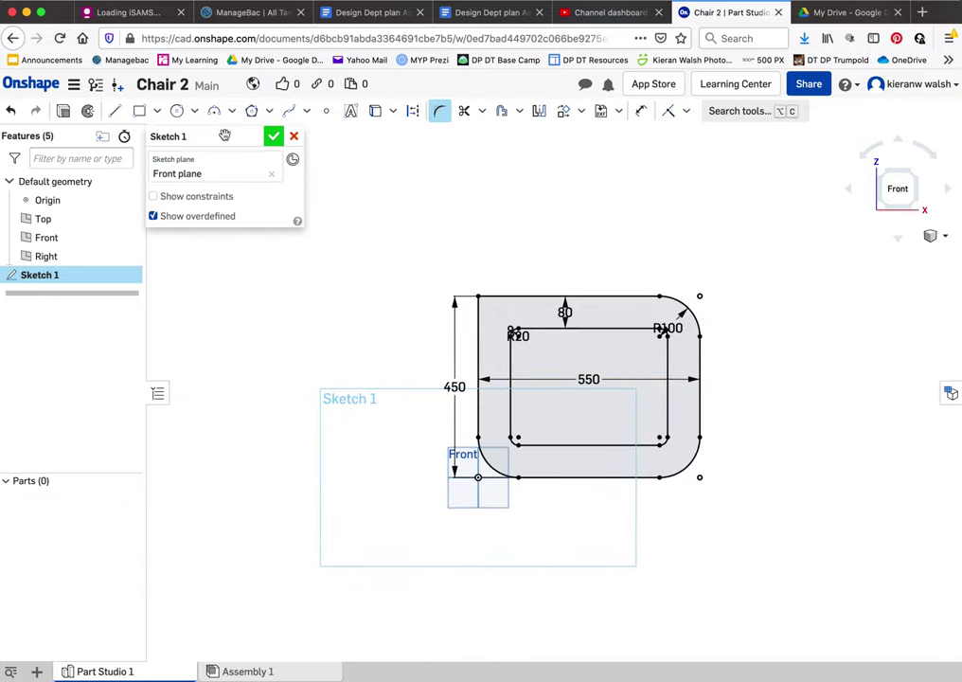
click(114, 111)
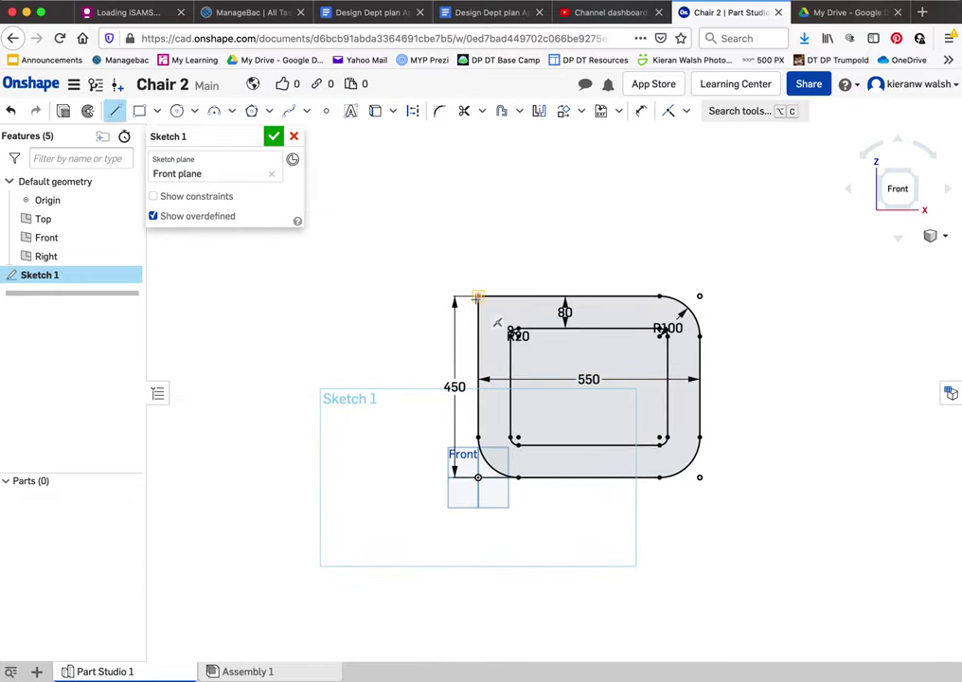
click(478, 296)
click(410, 203)
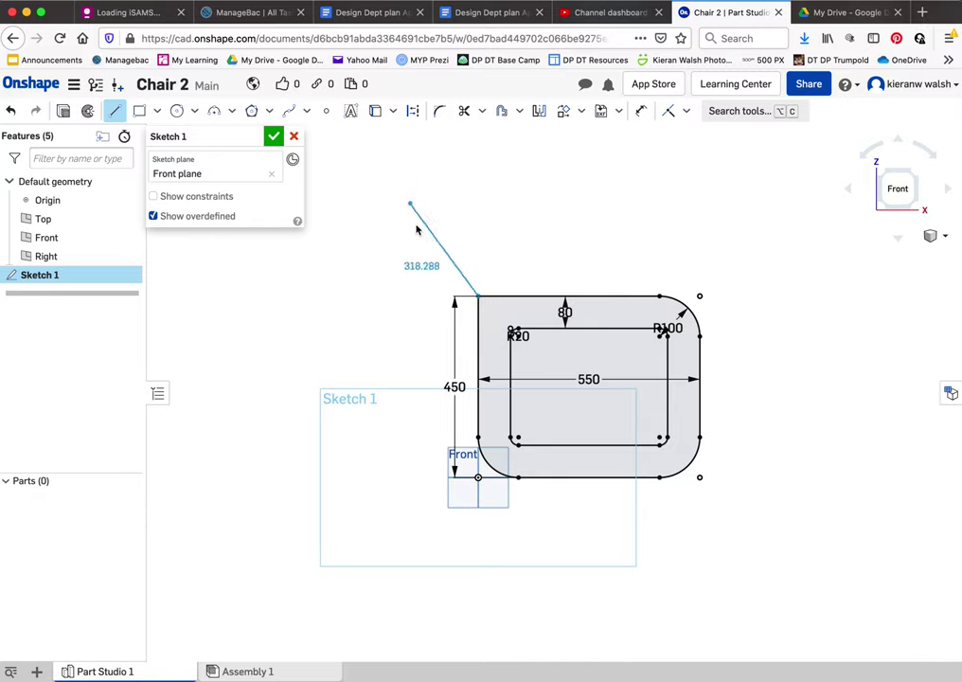
click(405, 155)
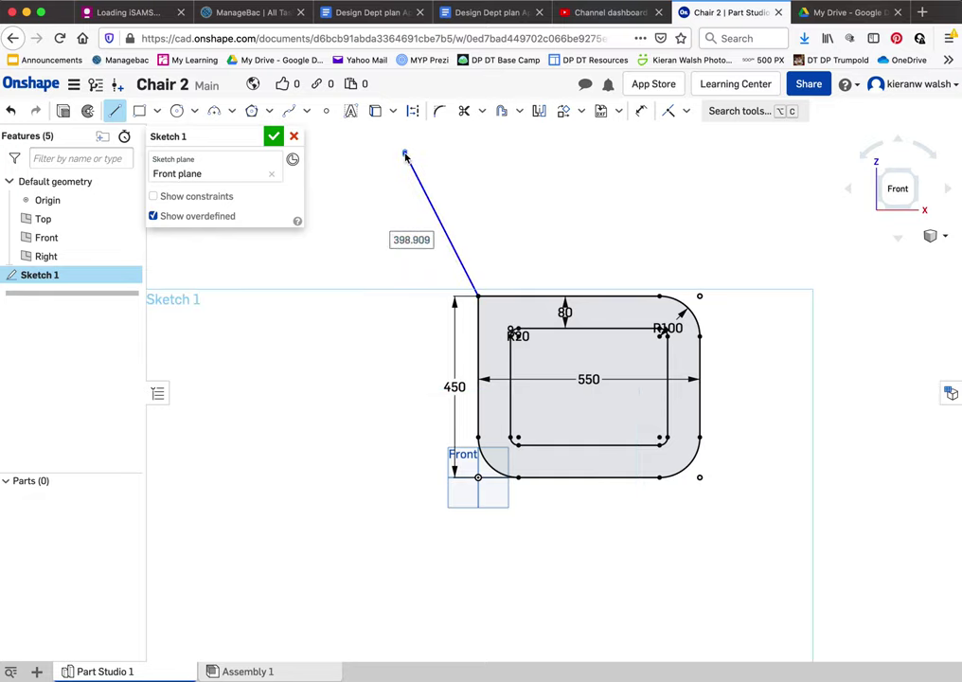
text(400)
key(Return)
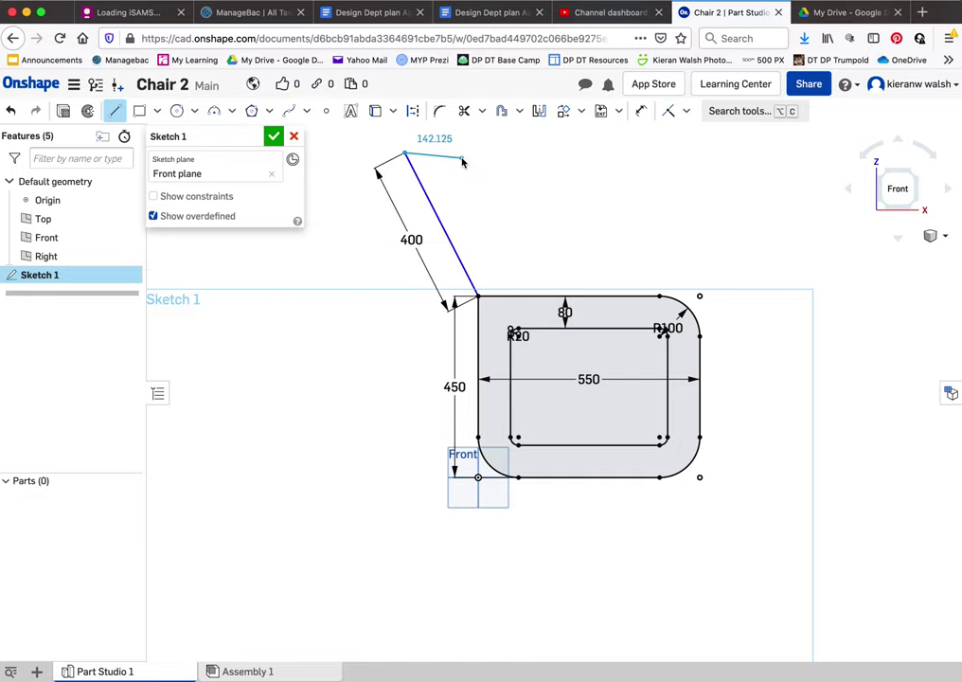
Continue from the sloped line's upper end with an 80 mm horizontal line to the right
scroll(462, 162, up, 2)
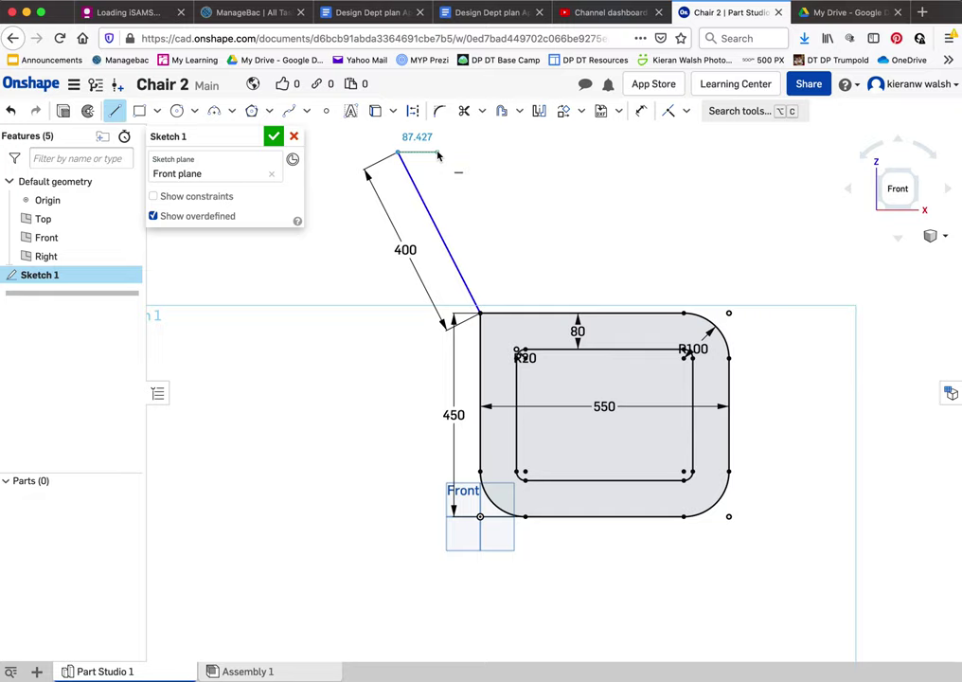
click(437, 154)
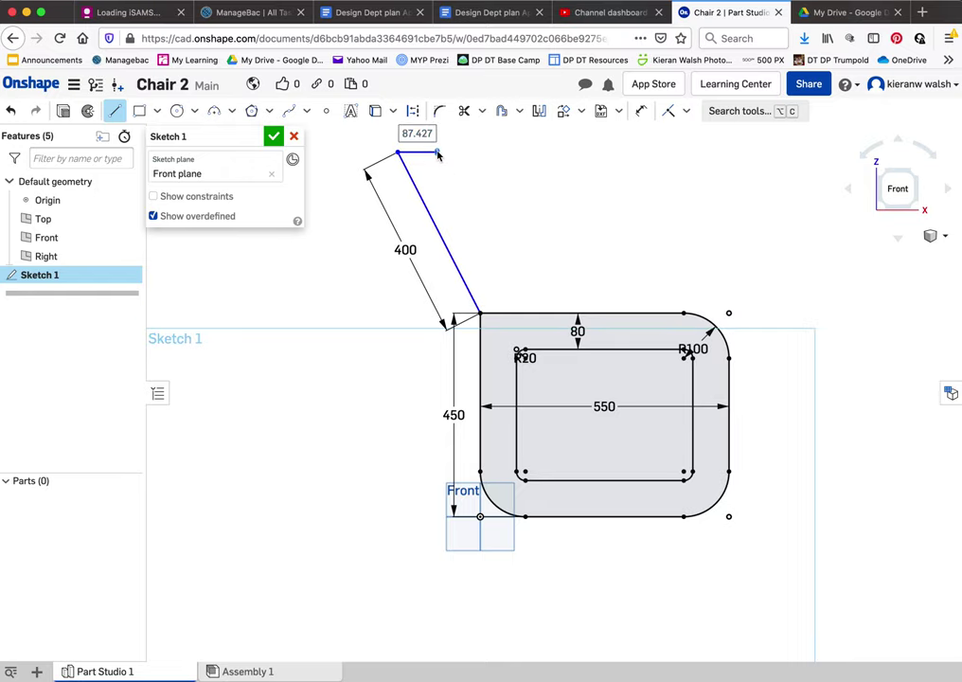
text(80)
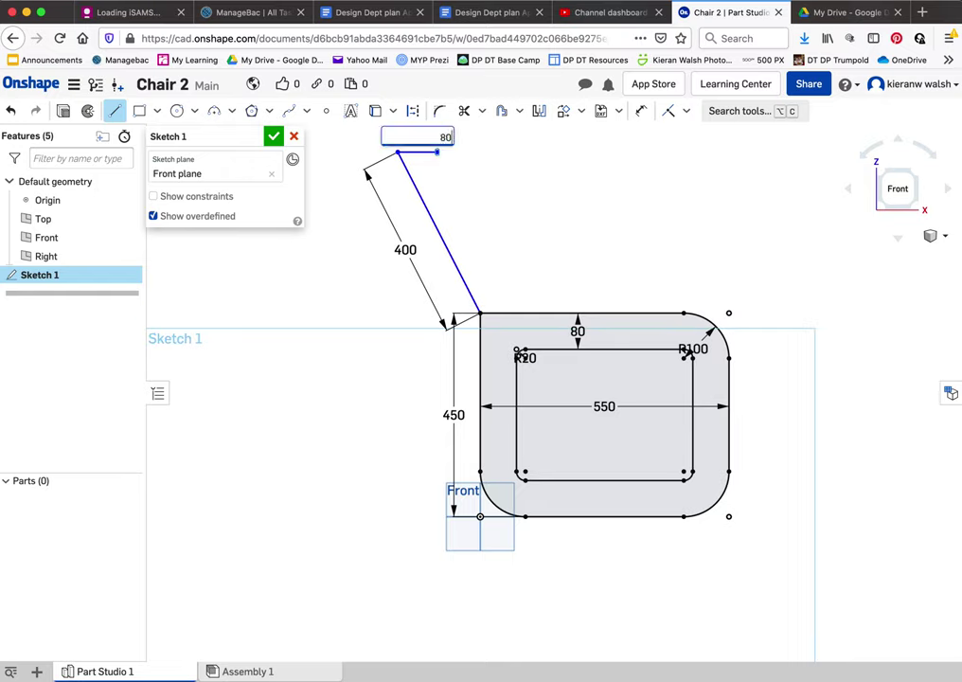
key(Return)
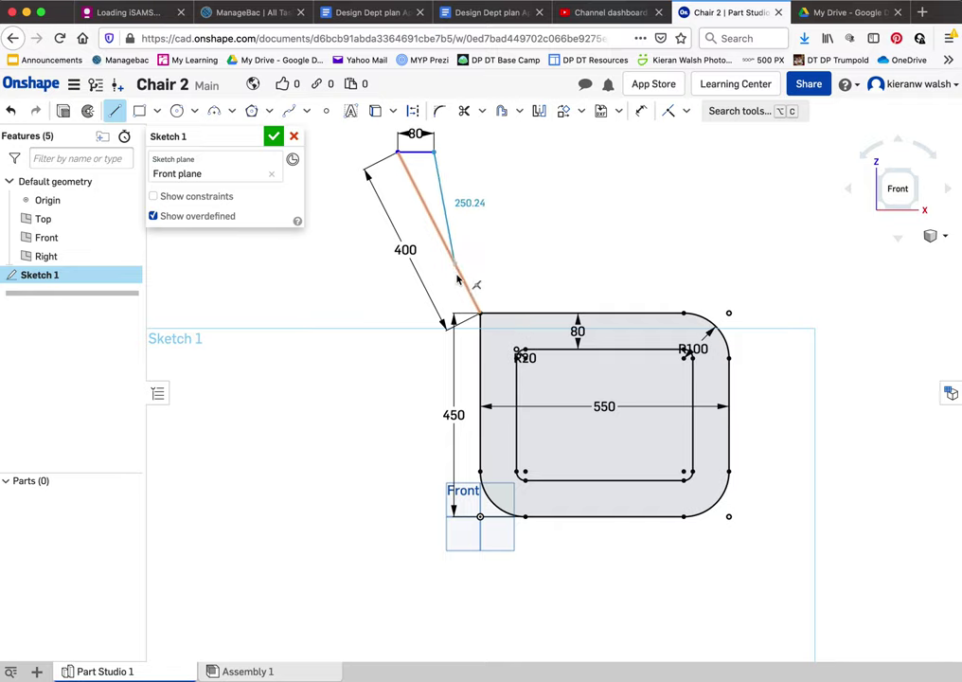
Draw a line about 425 mm long, parallel to the sloped one, from the short line's end down past the frame's upper edge
click(519, 322)
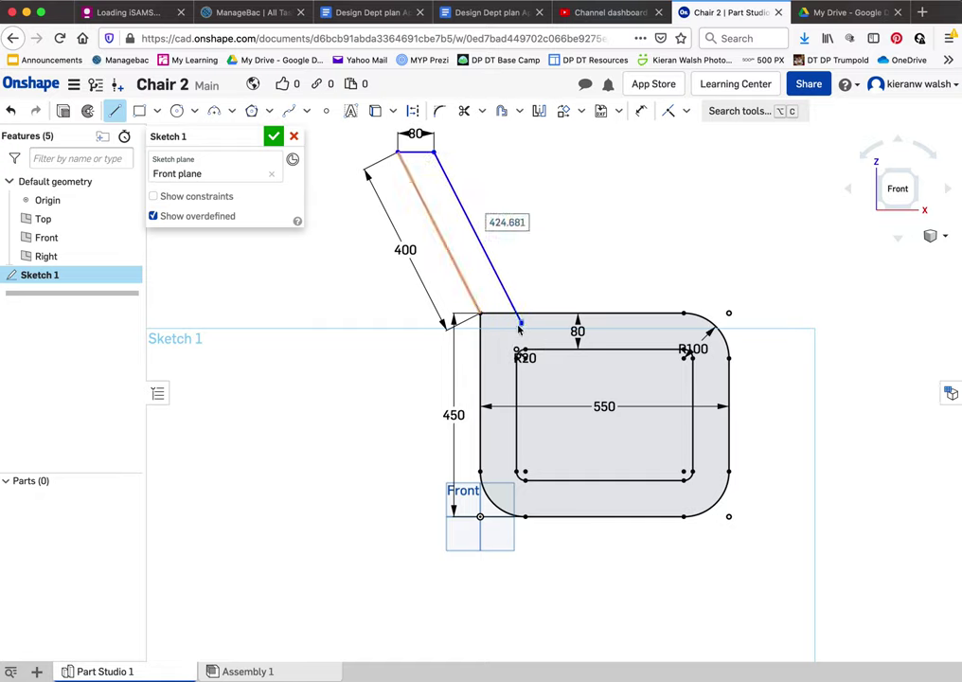
scroll(538, 309, up, 5)
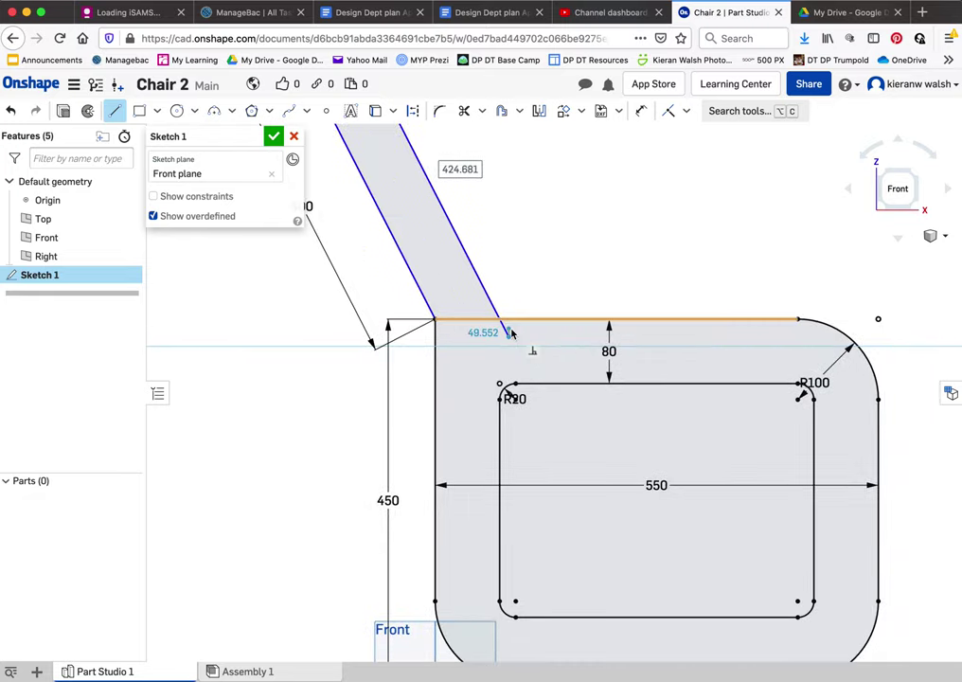
key(Escape)
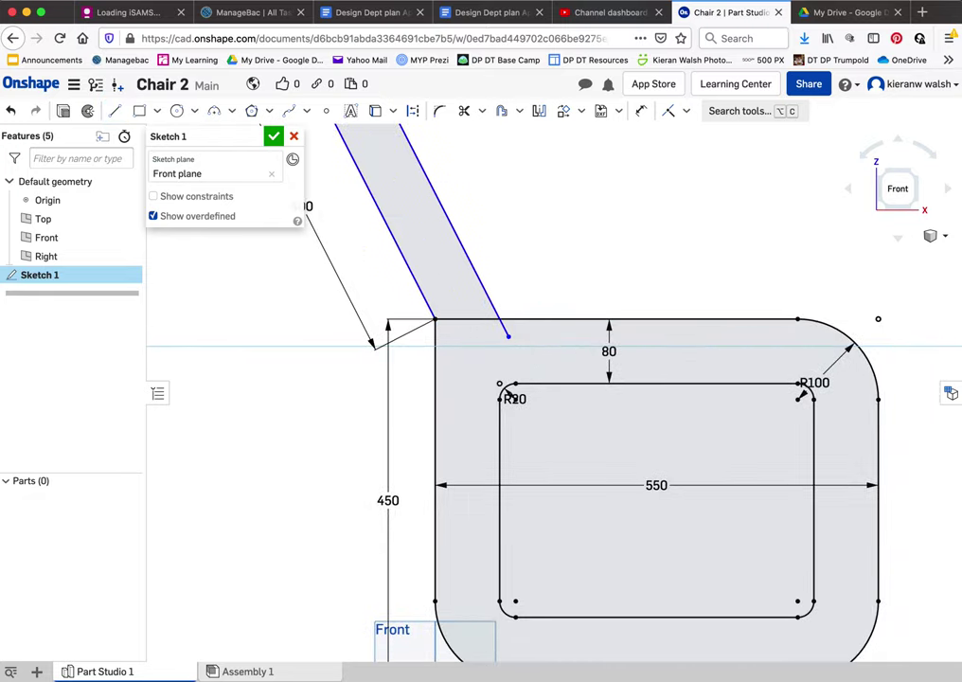
Trim the frame's upper edge between the two sloped lines and the second line's overshoot inside the frame
click(464, 112)
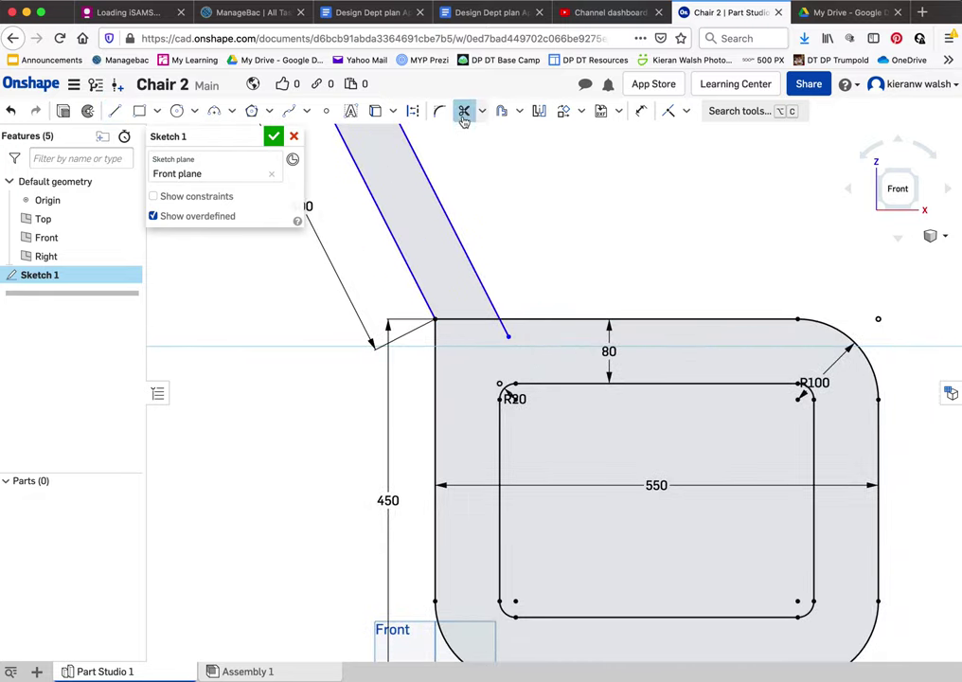
click(467, 318)
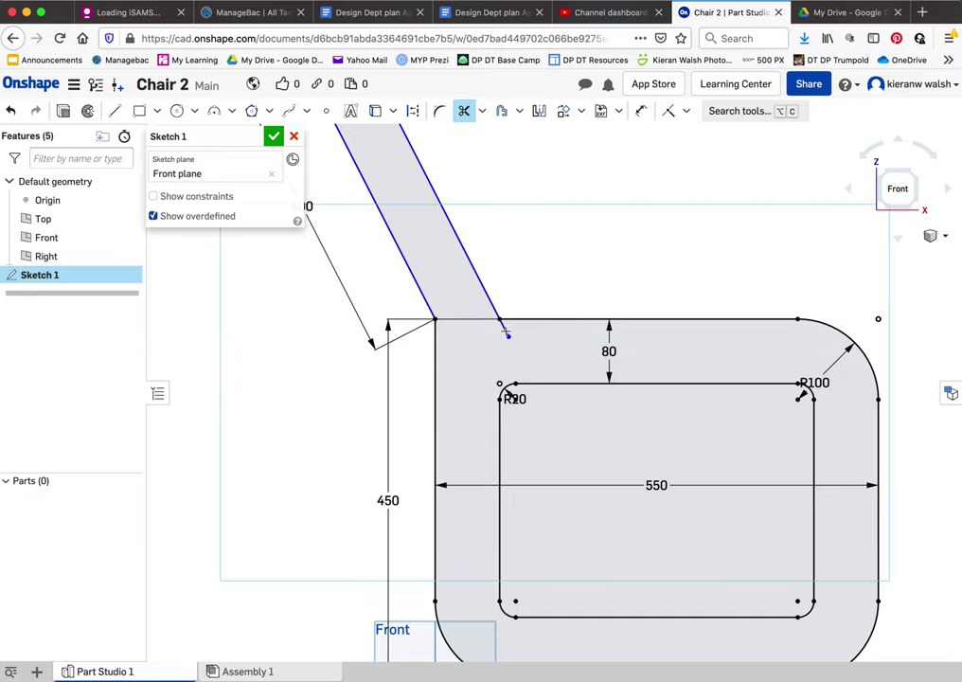
click(506, 329)
scroll(506, 365, up, 5)
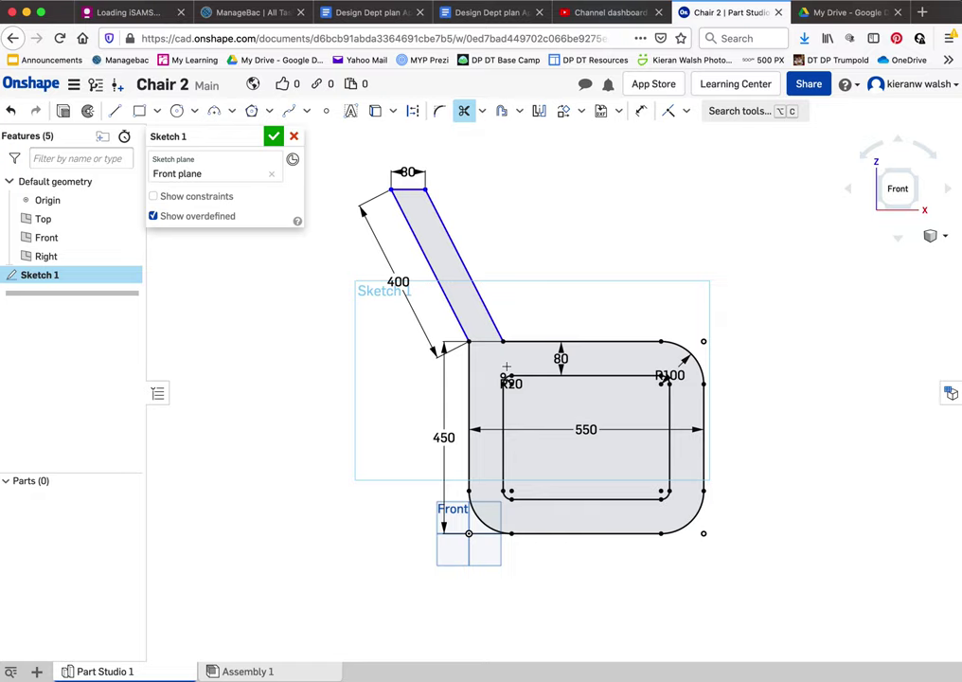
right_drag(524, 379, 407, 228)
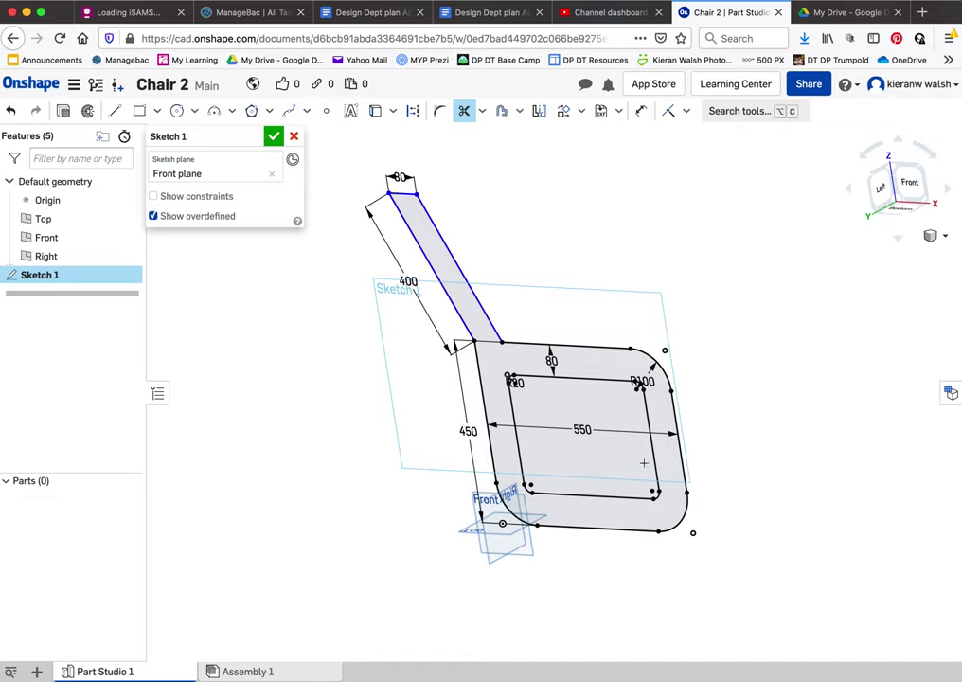
click(905, 184)
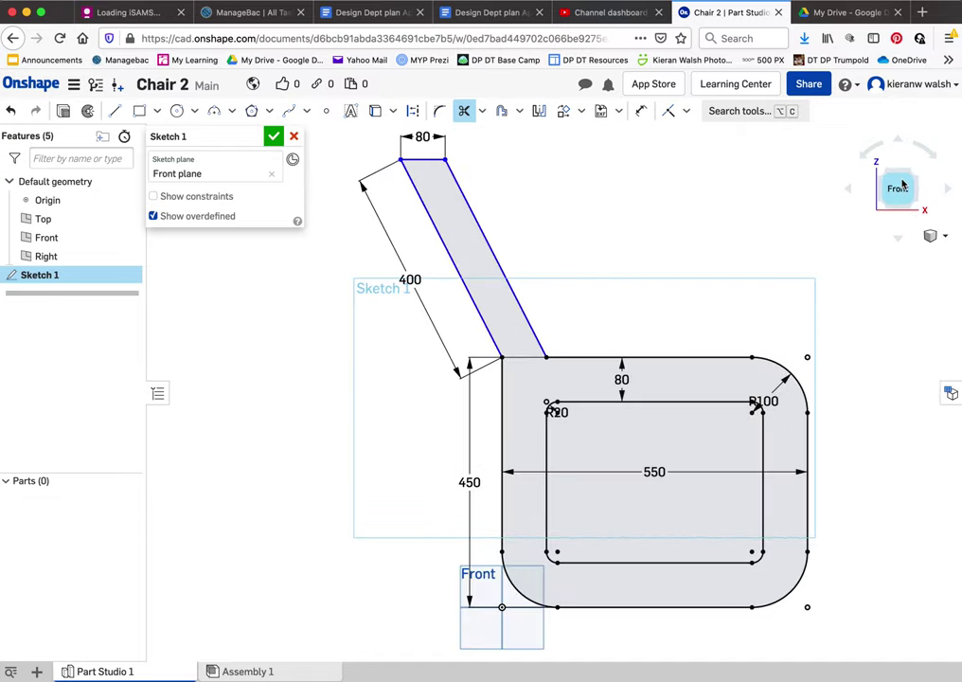
Finish the side-frame sketch and extrude its whole profile 40 mm as a new solid
scroll(576, 315, down, 2)
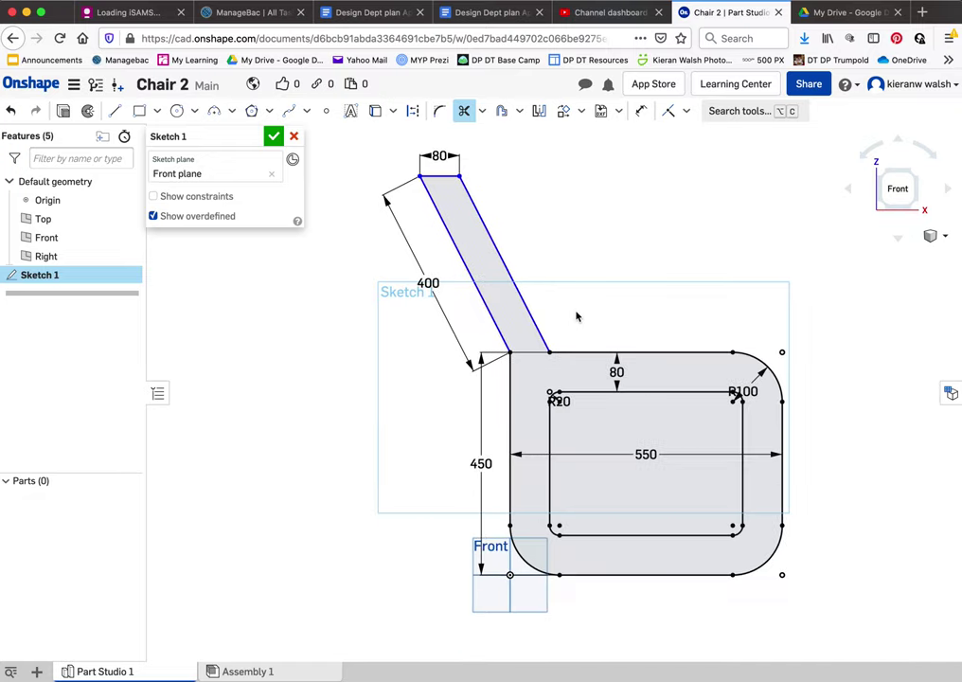
click(272, 138)
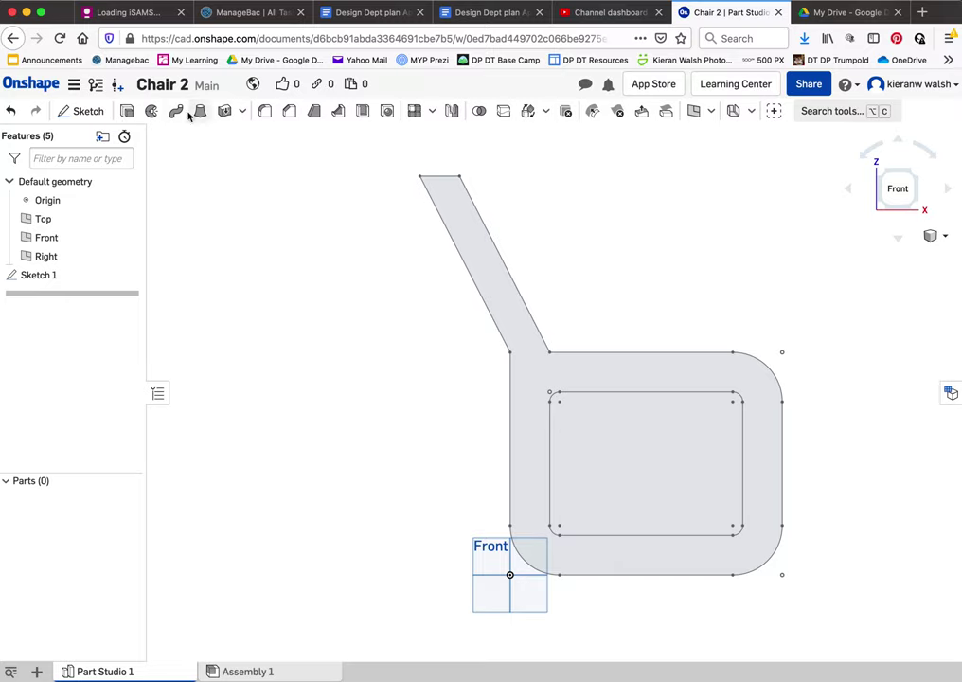
scroll(389, 309, down, 2)
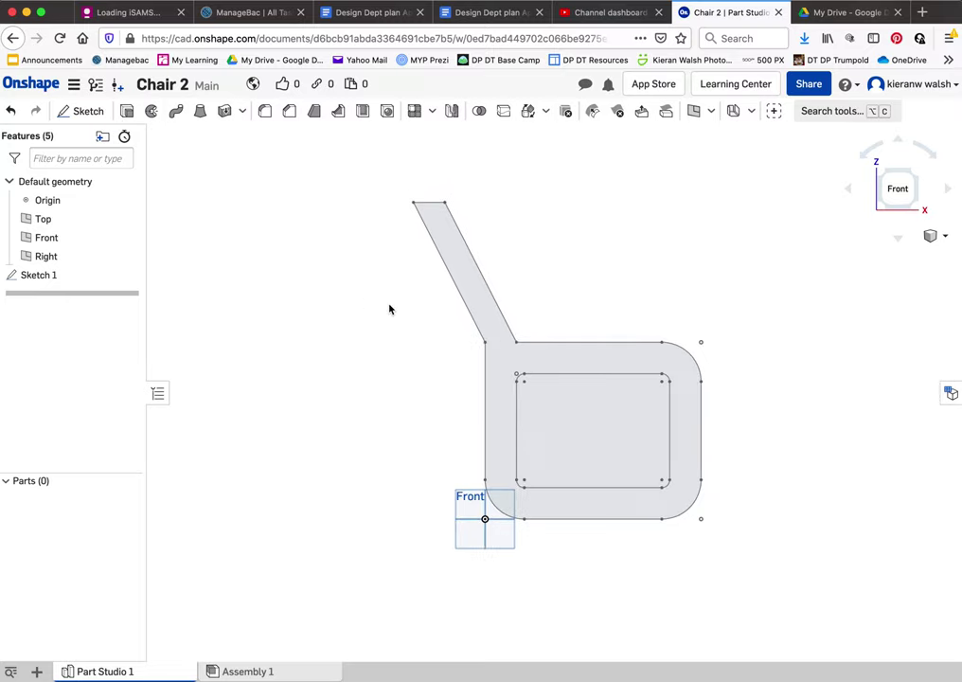
click(128, 112)
click(463, 262)
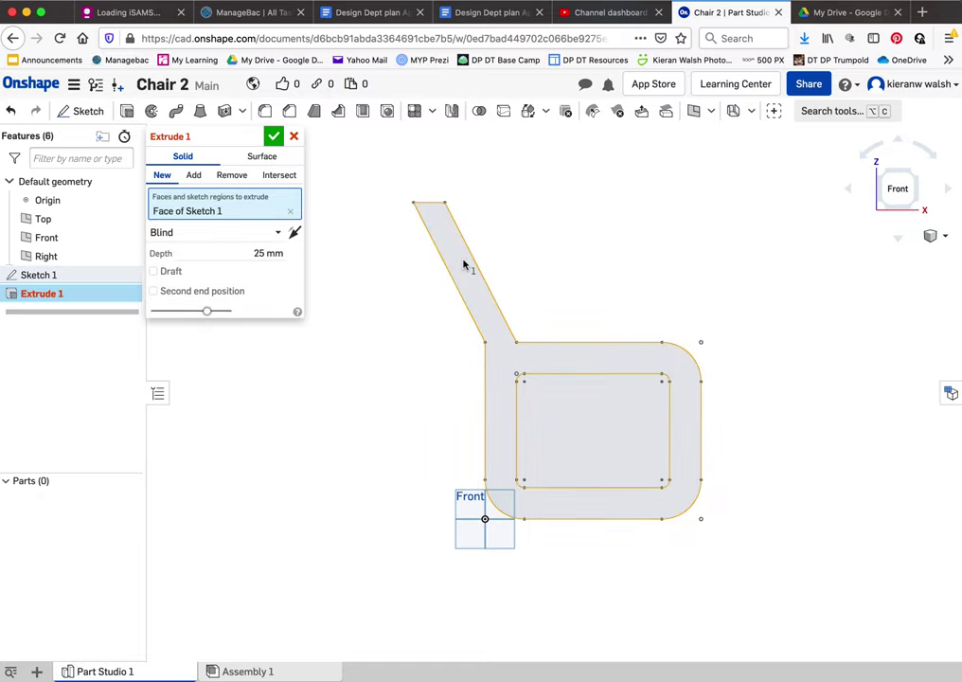
right_drag(523, 335, 520, 312)
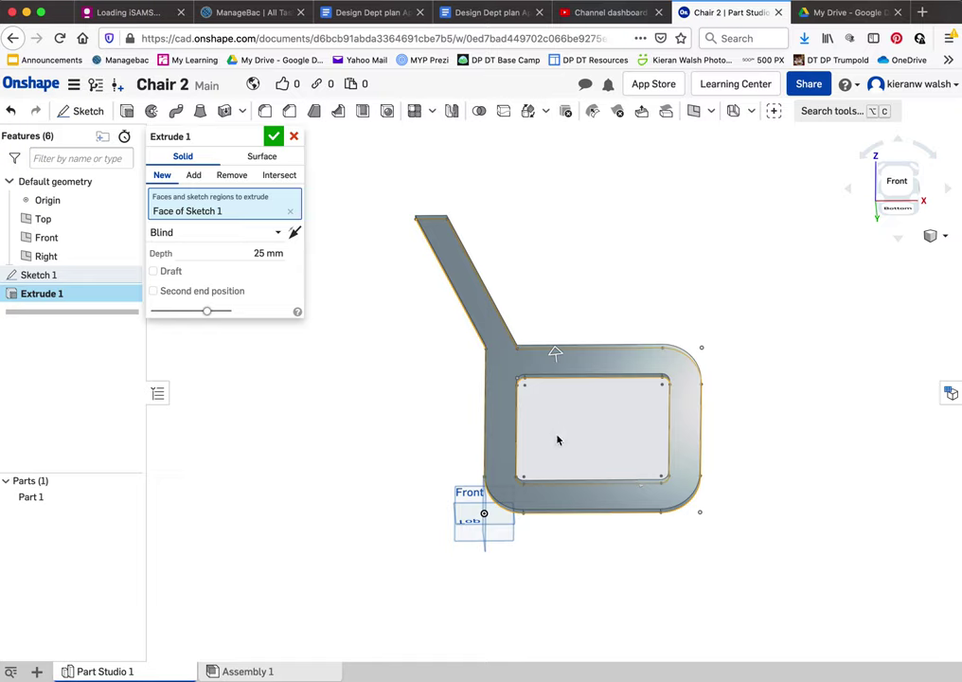
click(258, 252)
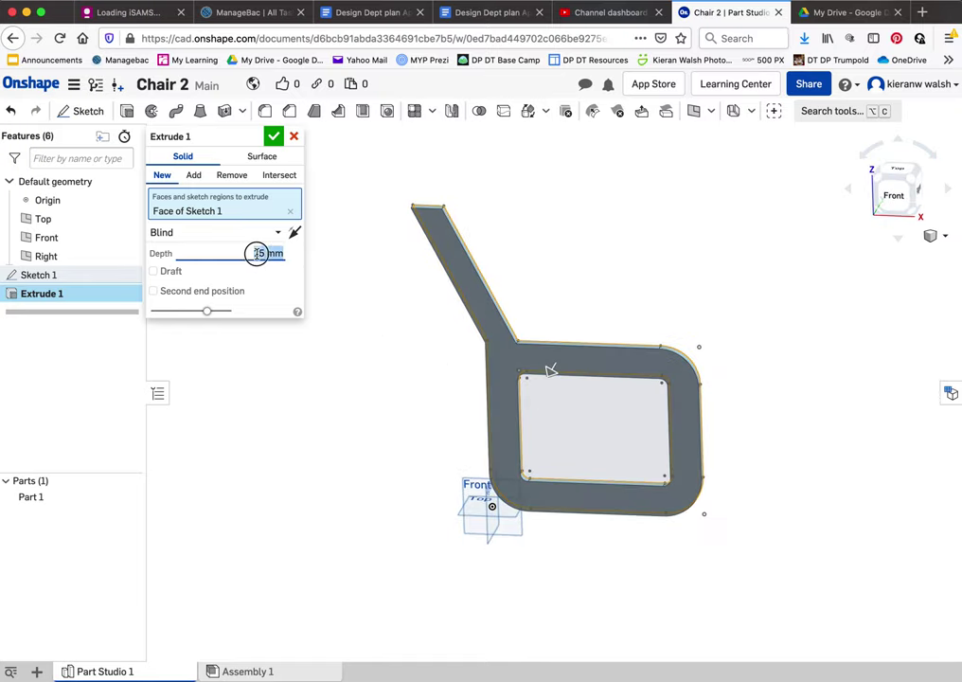
text(4)
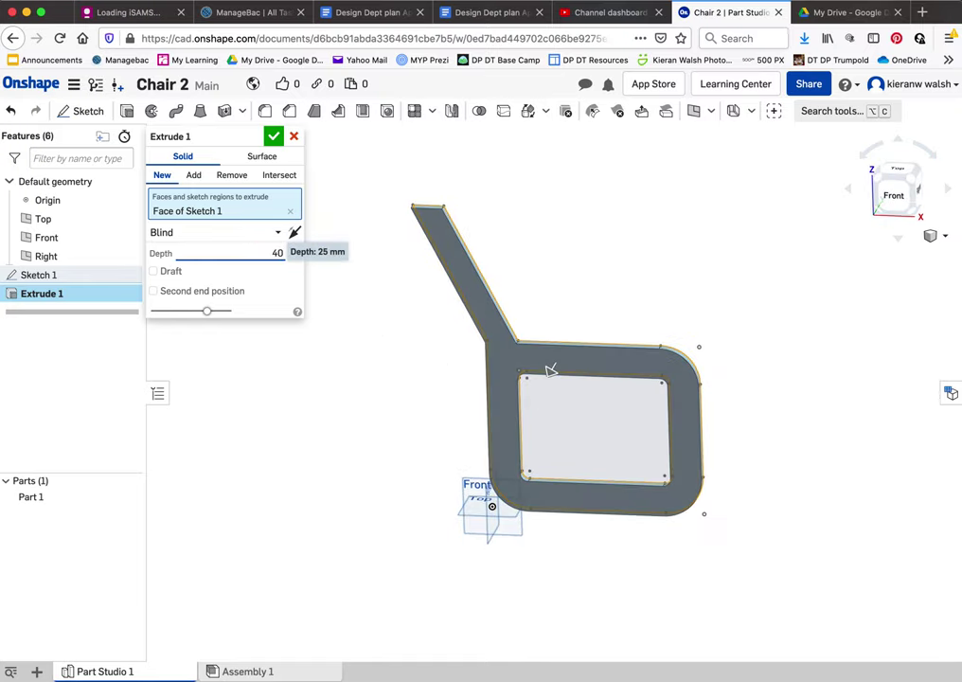
text(0)
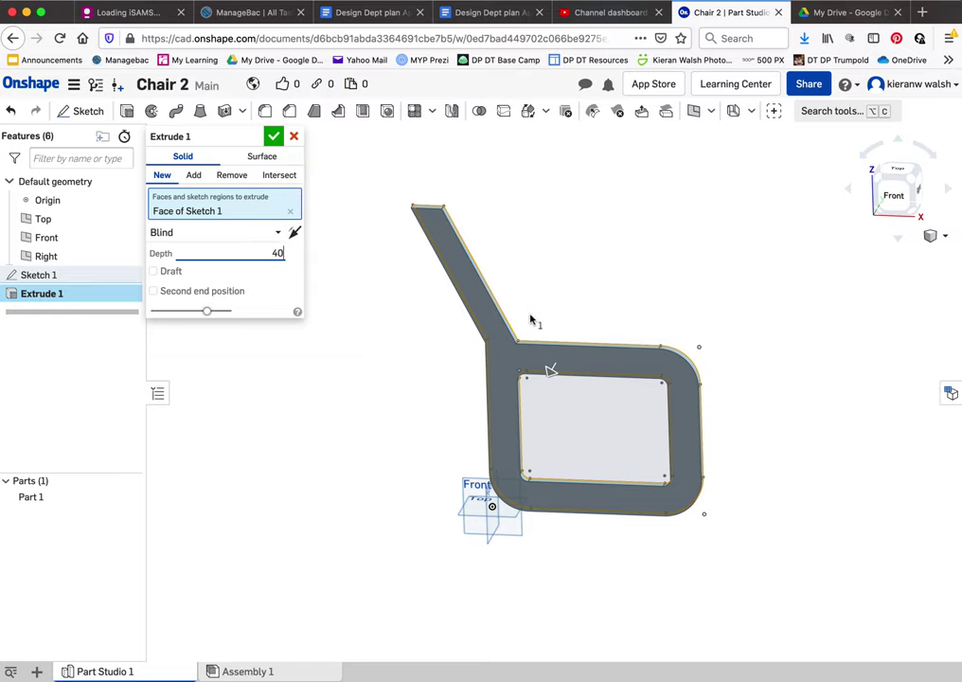
right_drag(532, 318, 494, 320)
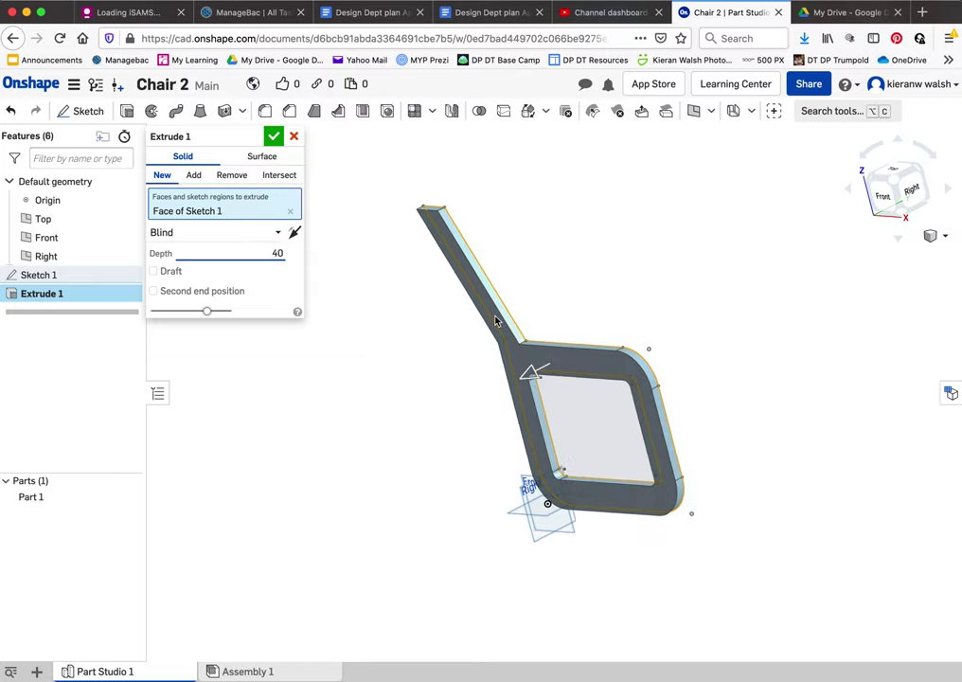
click(282, 254)
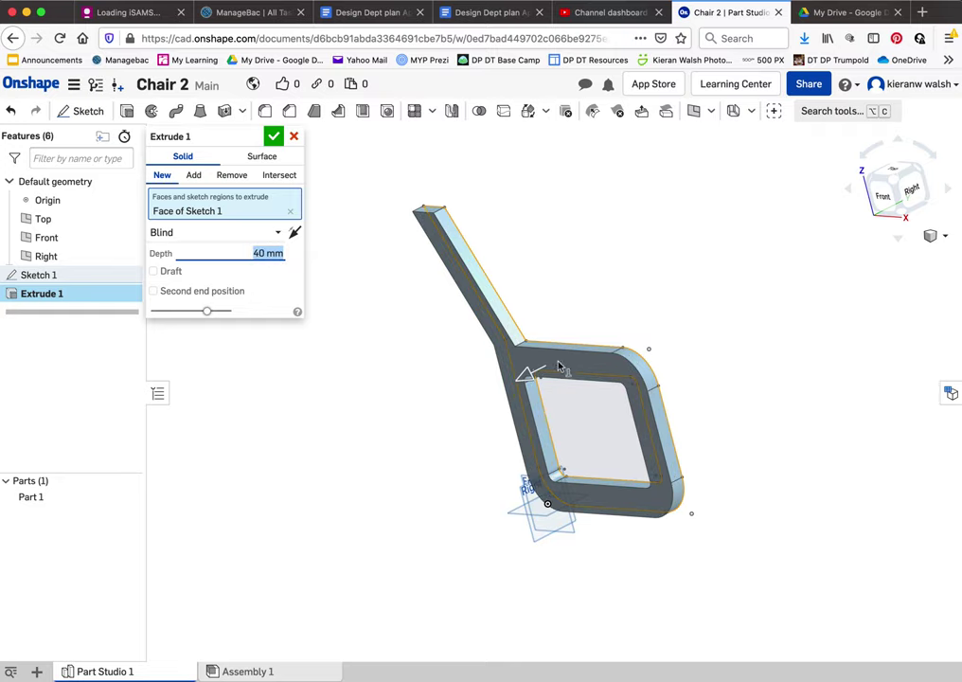
click(273, 137)
Fillet the two edges at the backrest's upper end with a 30 mm radius
right_drag(430, 333, 471, 273)
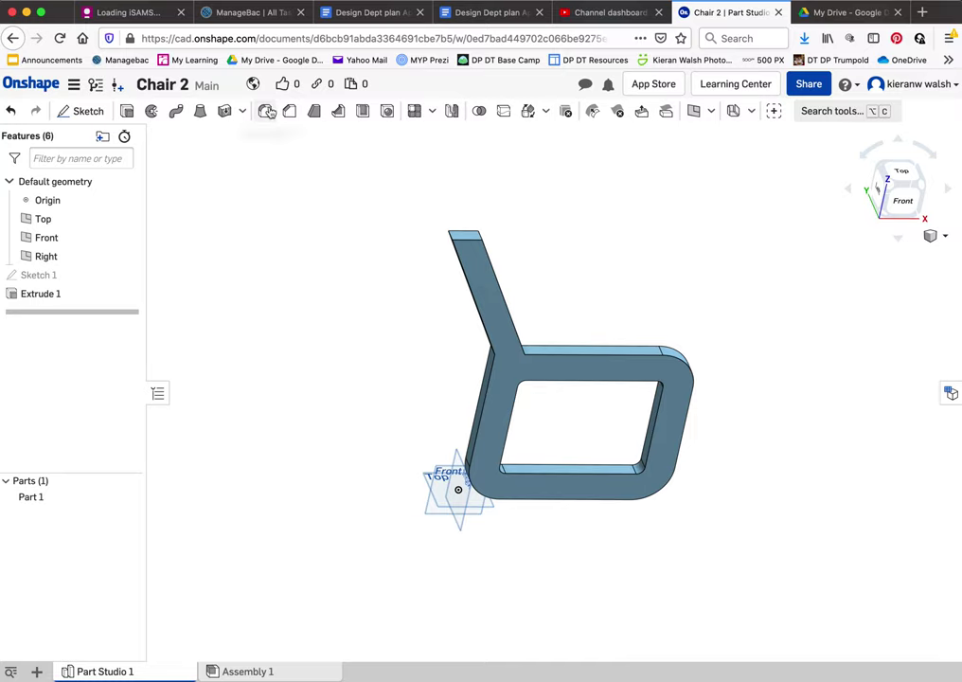
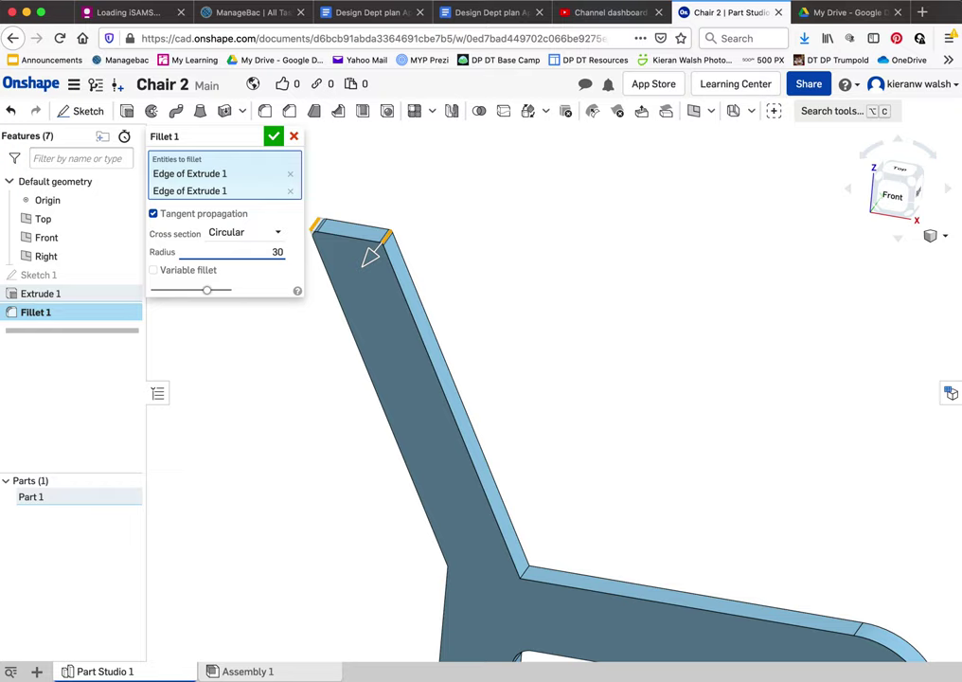
key(Return)
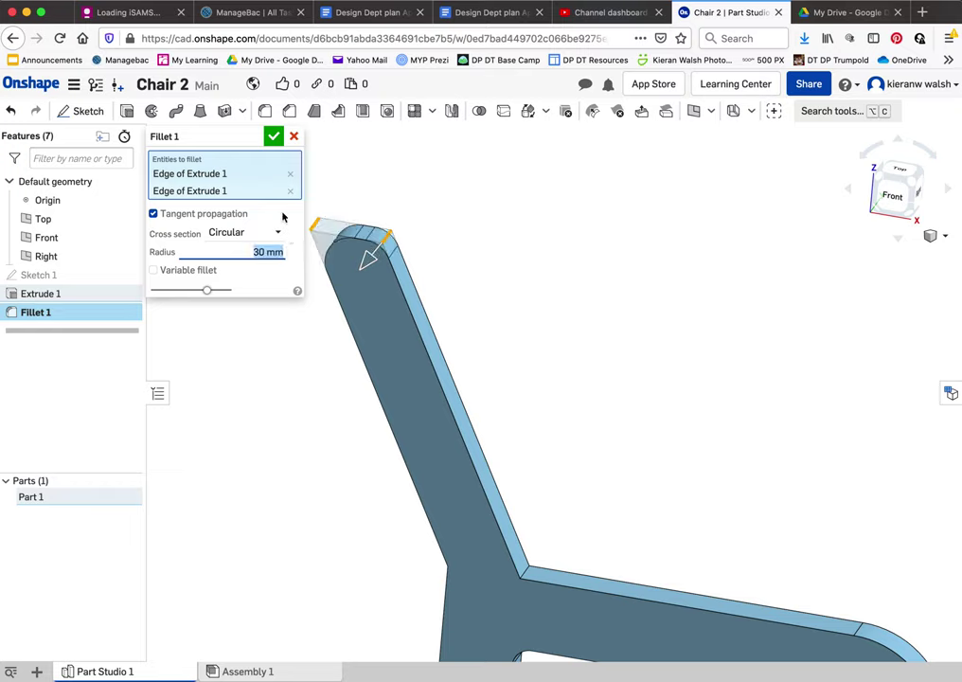
click(273, 138)
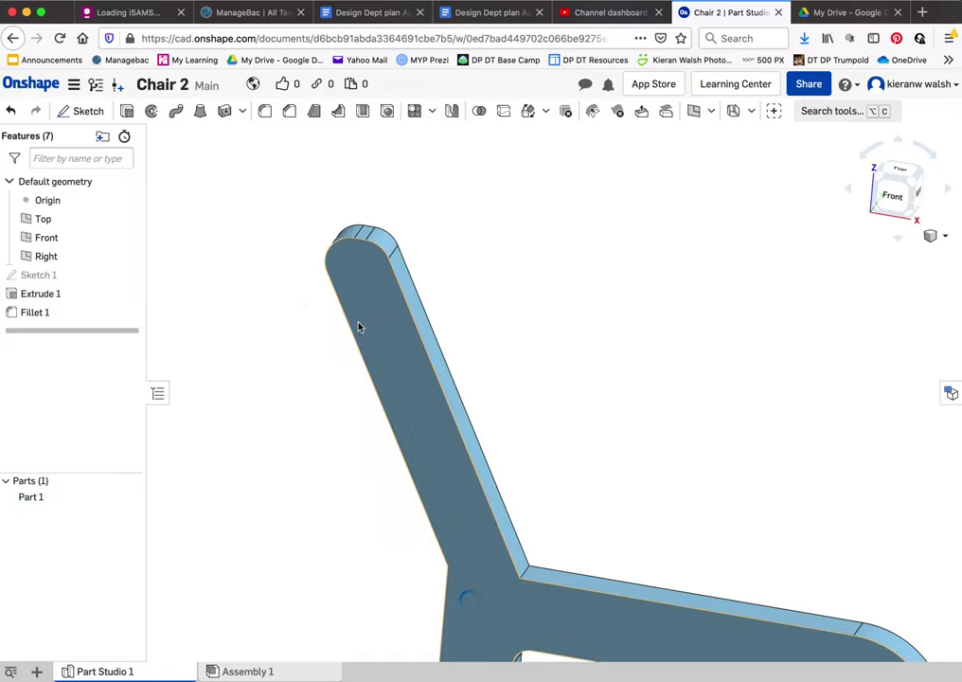
Edit the fillet at the backrest's upper end, trying a 20 mm radius before setting it to 40 mm
key(shift+1)
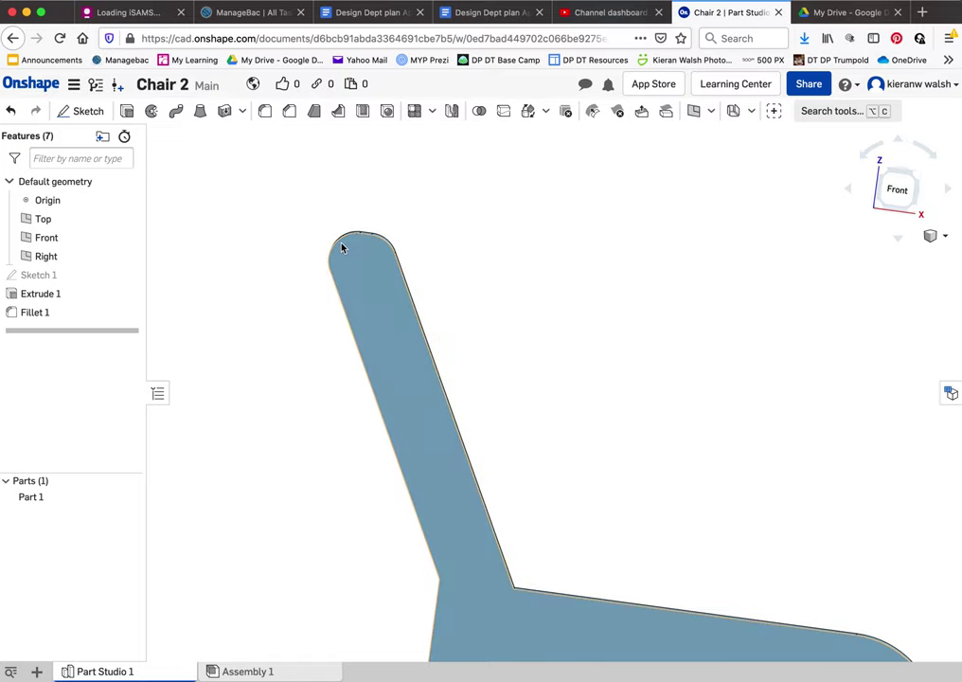
right_drag(339, 245, 359, 253)
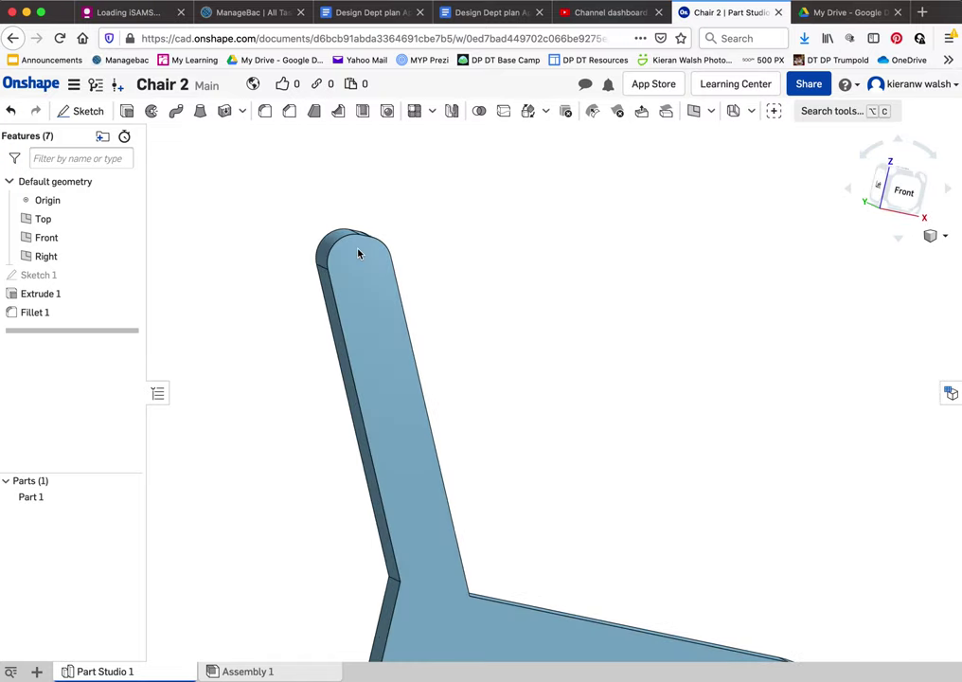
click(43, 316)
right_click(42, 315)
click(67, 337)
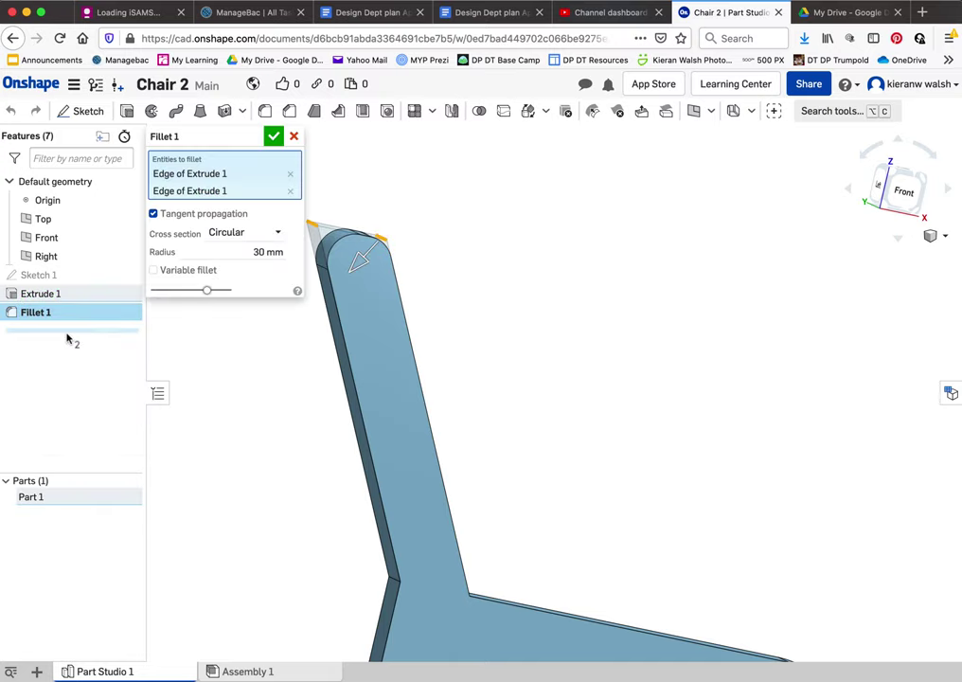
click(275, 251)
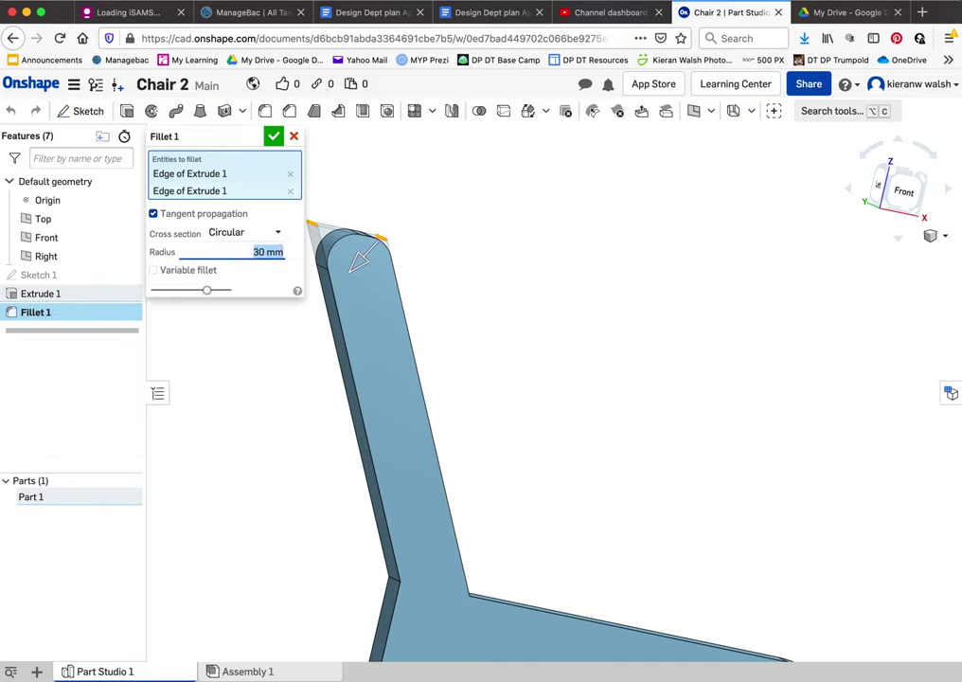
text(20)
key(Return)
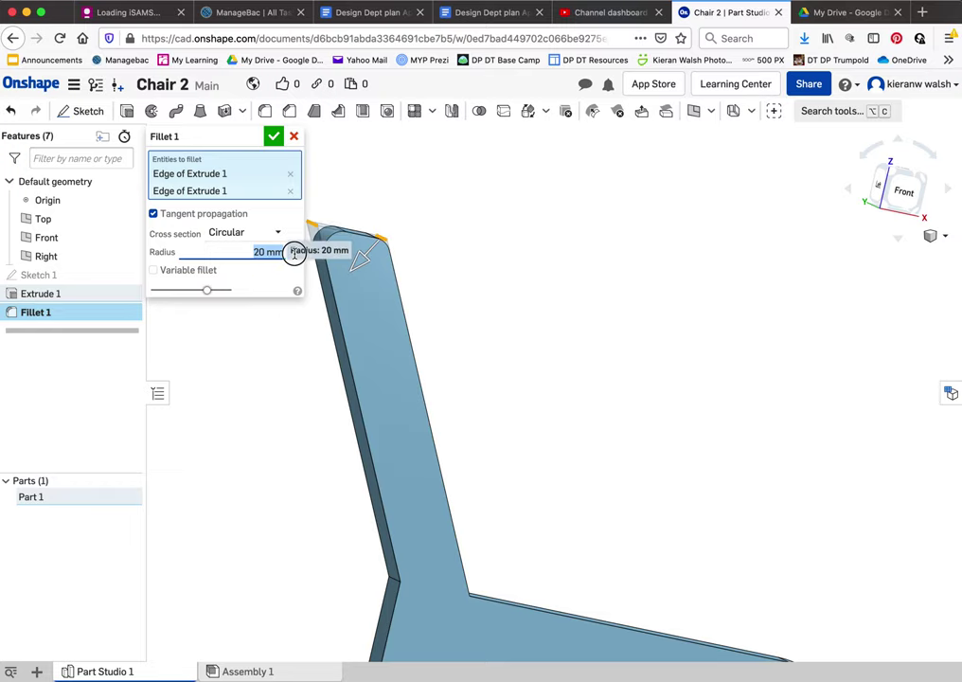
text(40)
key(Return)
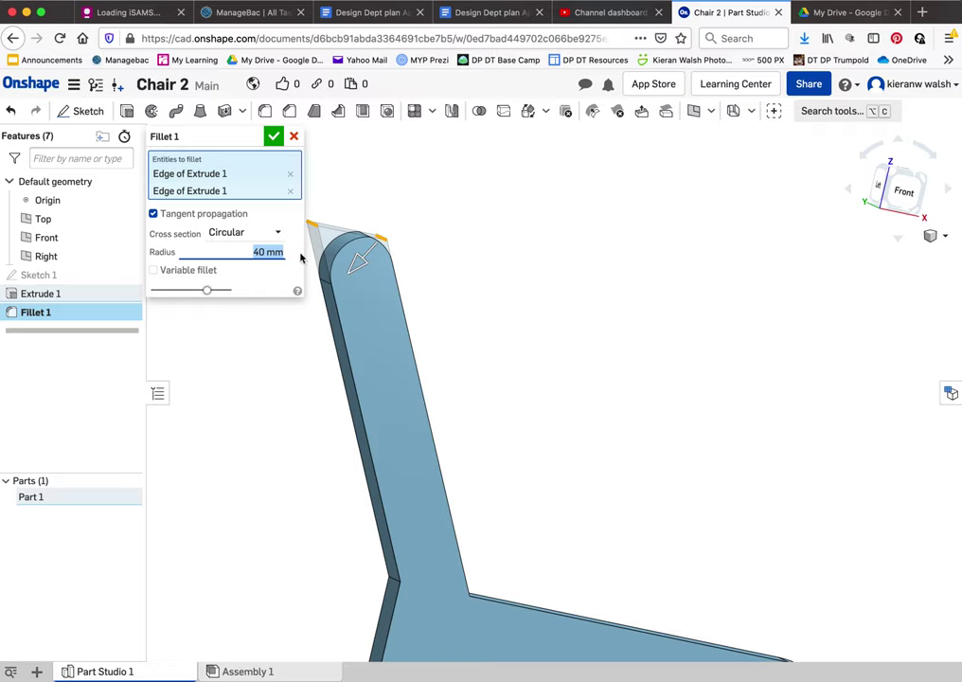
click(274, 137)
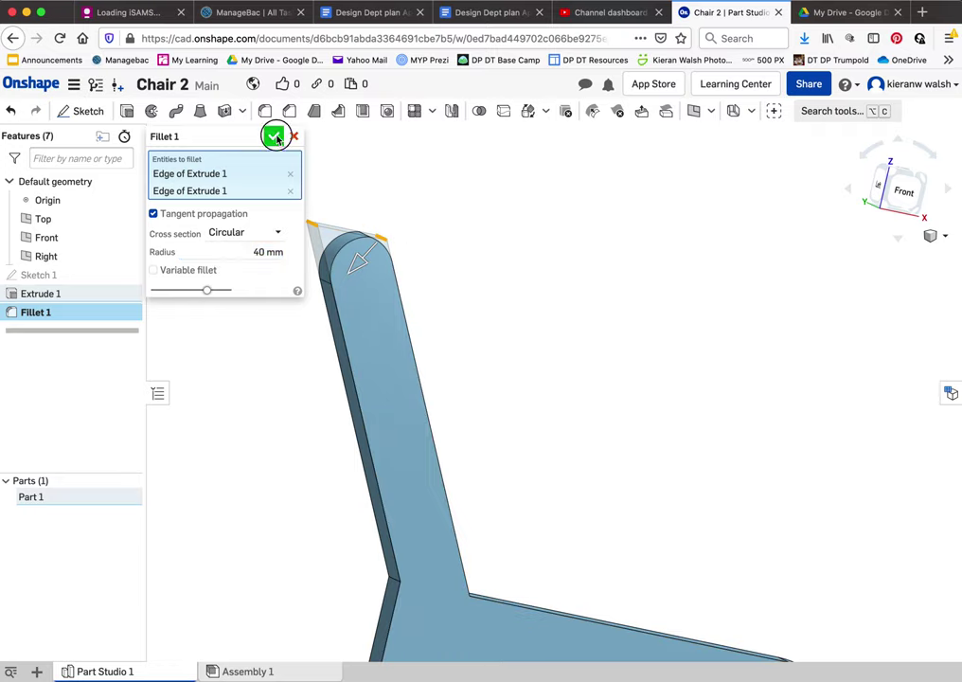
Fillet the rear edge where the backrest meets the frame, trying a 300 mm radius before setting it to 800 mm
scroll(347, 369, down, 3)
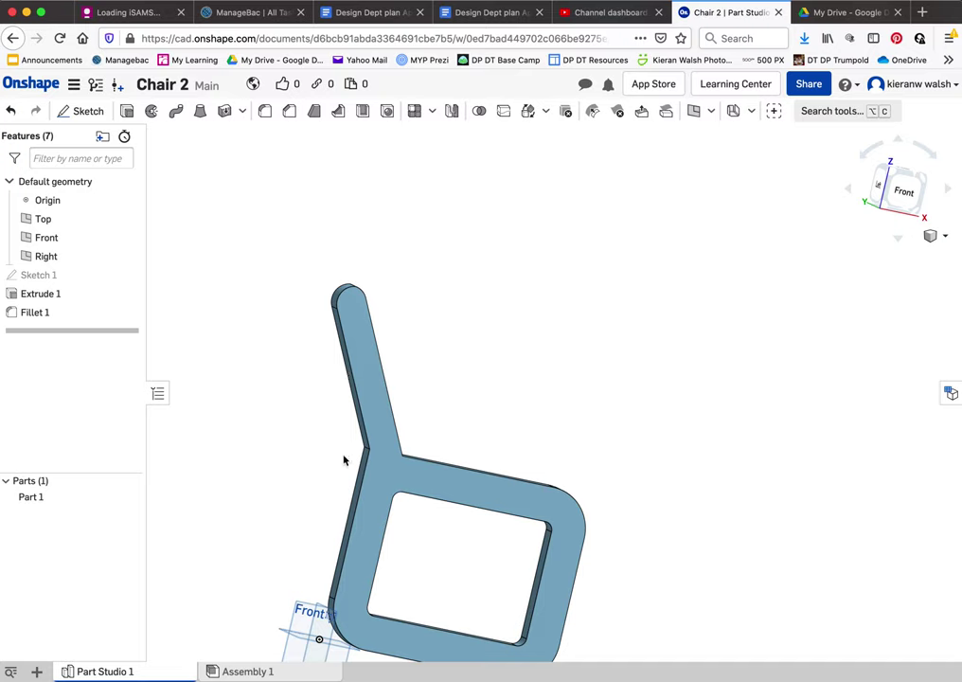
right_drag(344, 455, 369, 457)
scroll(365, 445, up, 5)
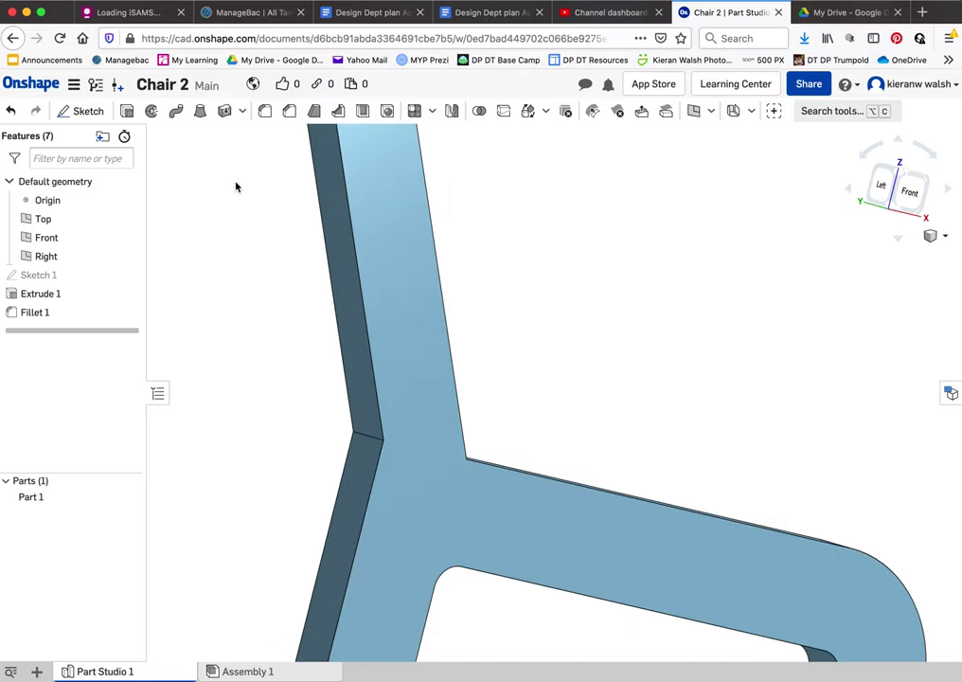
click(264, 110)
click(369, 438)
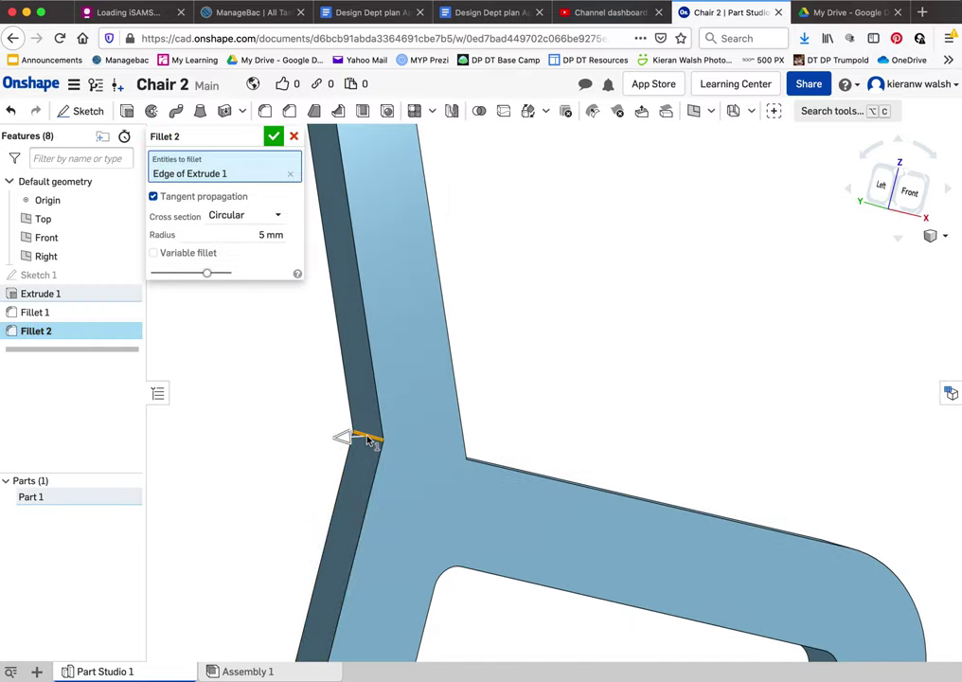
click(274, 235)
text(300)
key(Return)
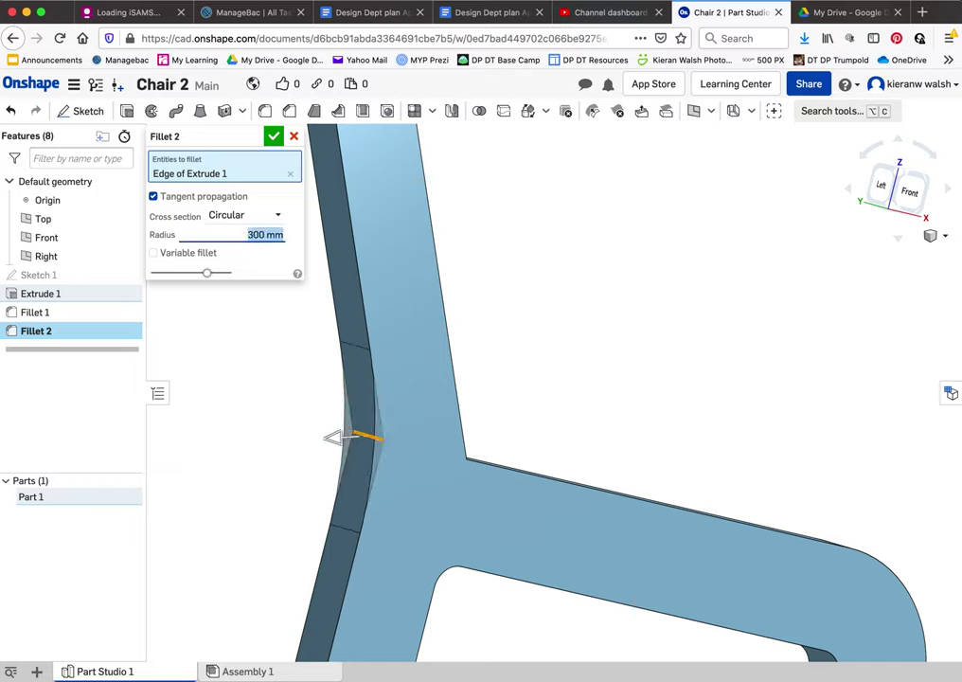
text(800)
key(Return)
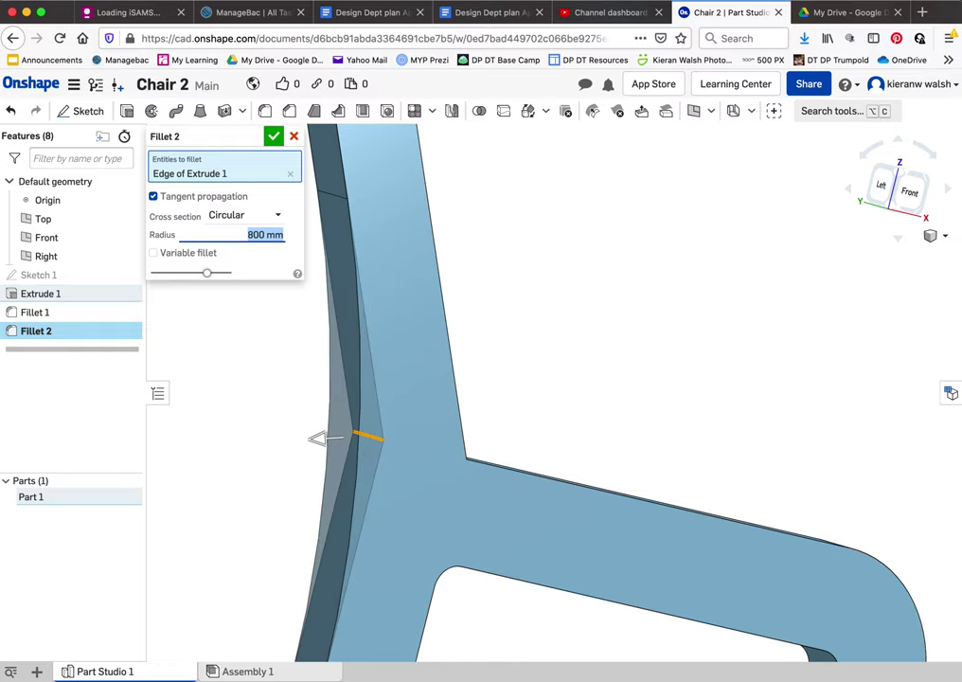
click(273, 136)
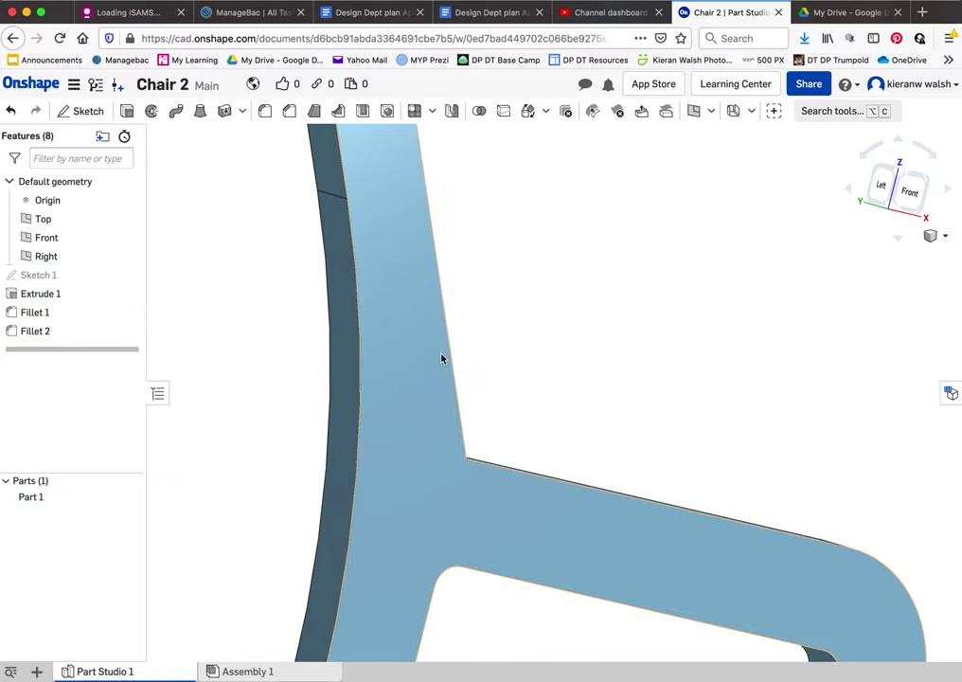
Fillet the inner edge between the backrest's front and the frame's upper edge with a 400 mm radius
right_drag(409, 387, 356, 386)
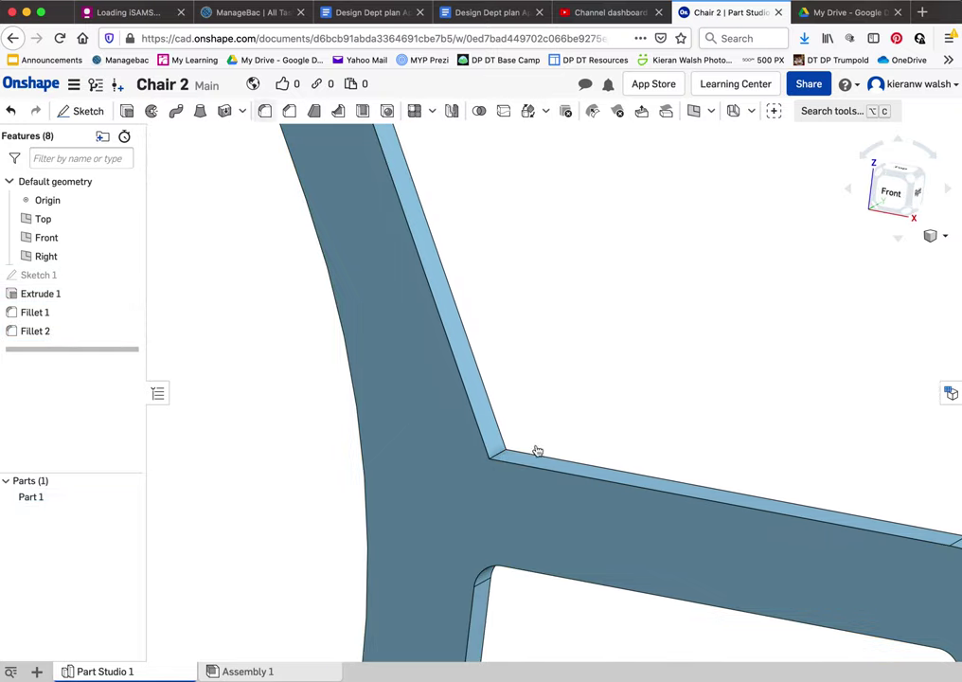
click(496, 455)
click(295, 237)
text(400)
key(Return)
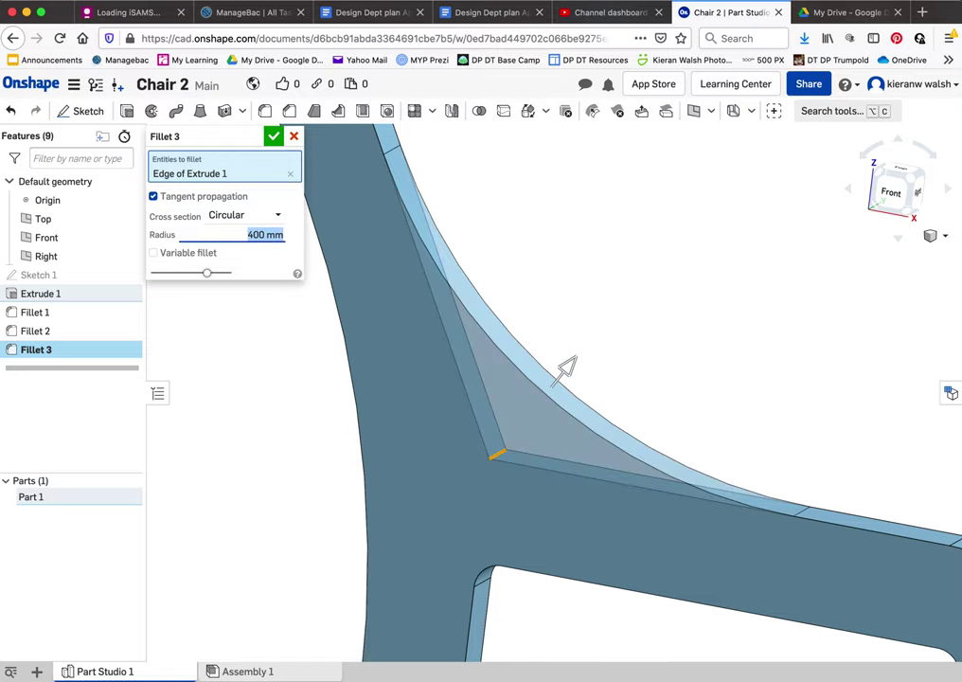
click(272, 136)
scroll(350, 356, up, 2)
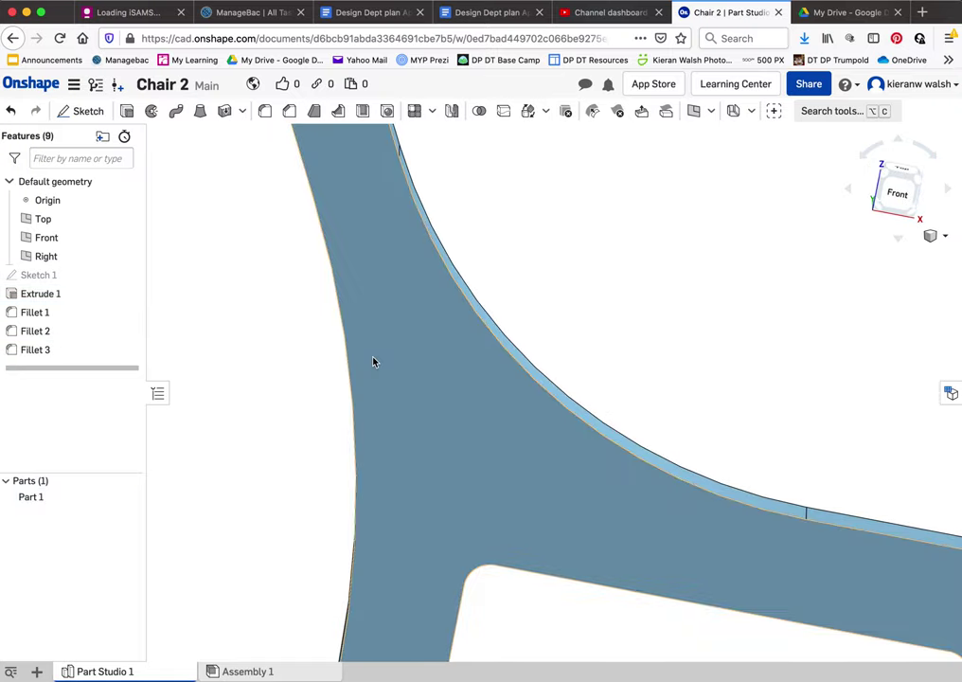
scroll(374, 359, up, 3)
click(897, 192)
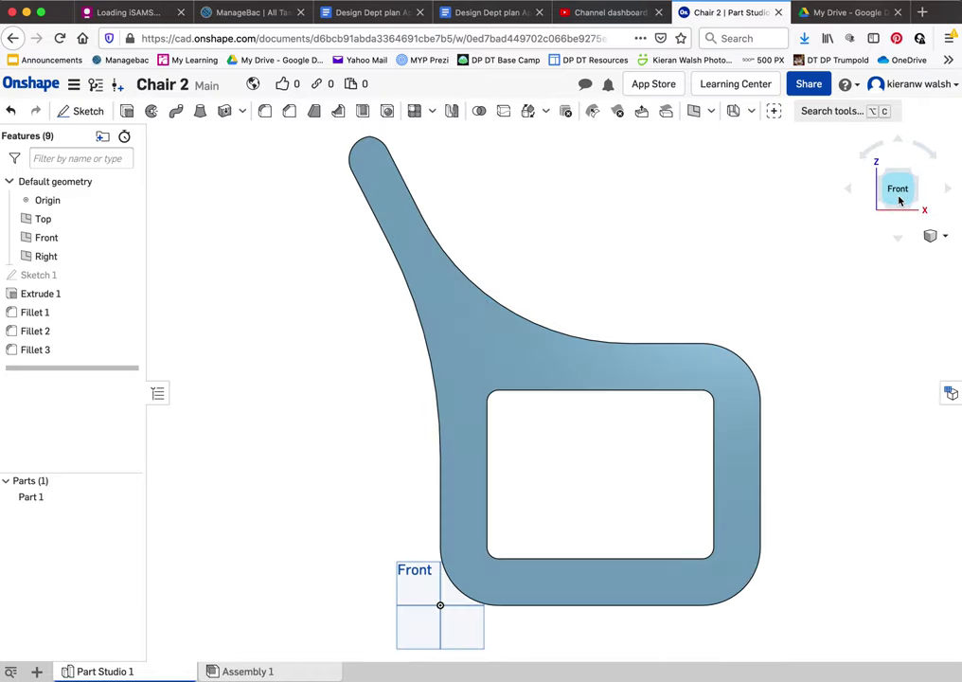
right_click(34, 331)
click(43, 299)
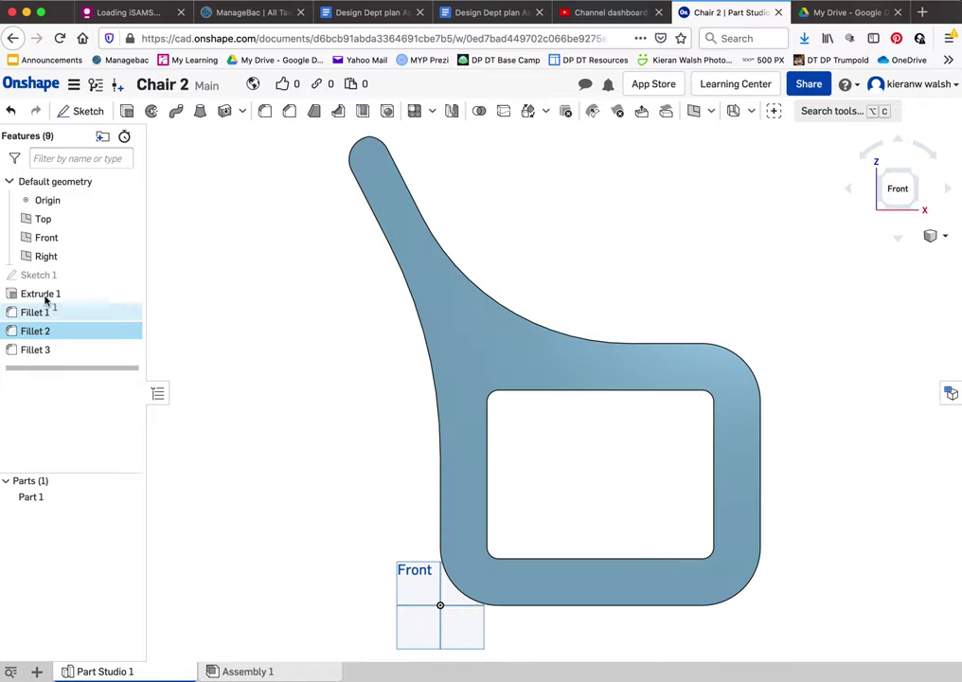
super+click(43, 296)
super+click(36, 350)
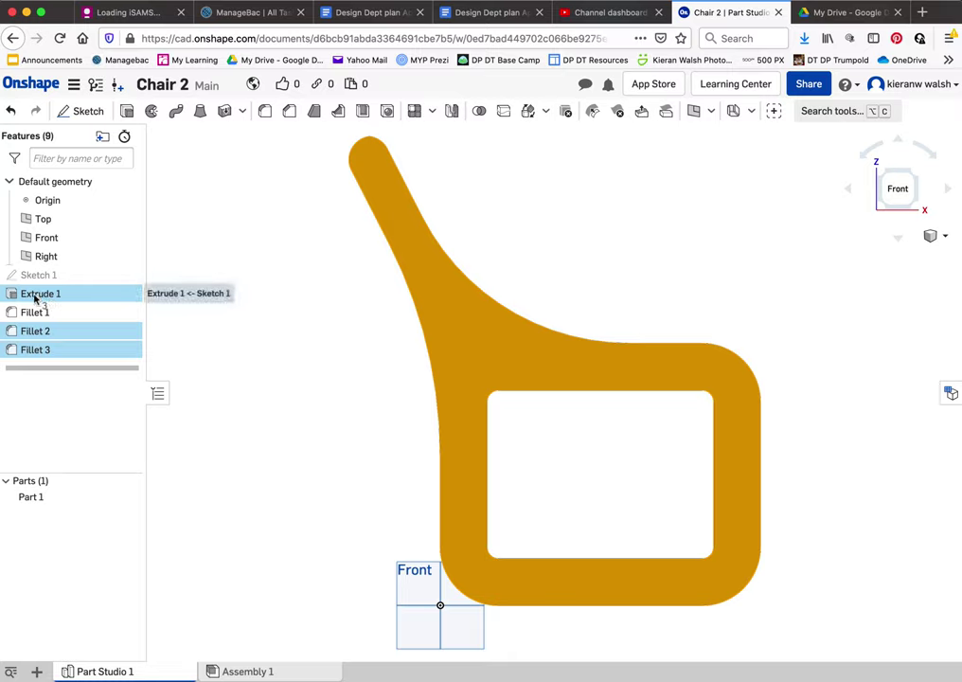
super+click(38, 313)
super+click(35, 347)
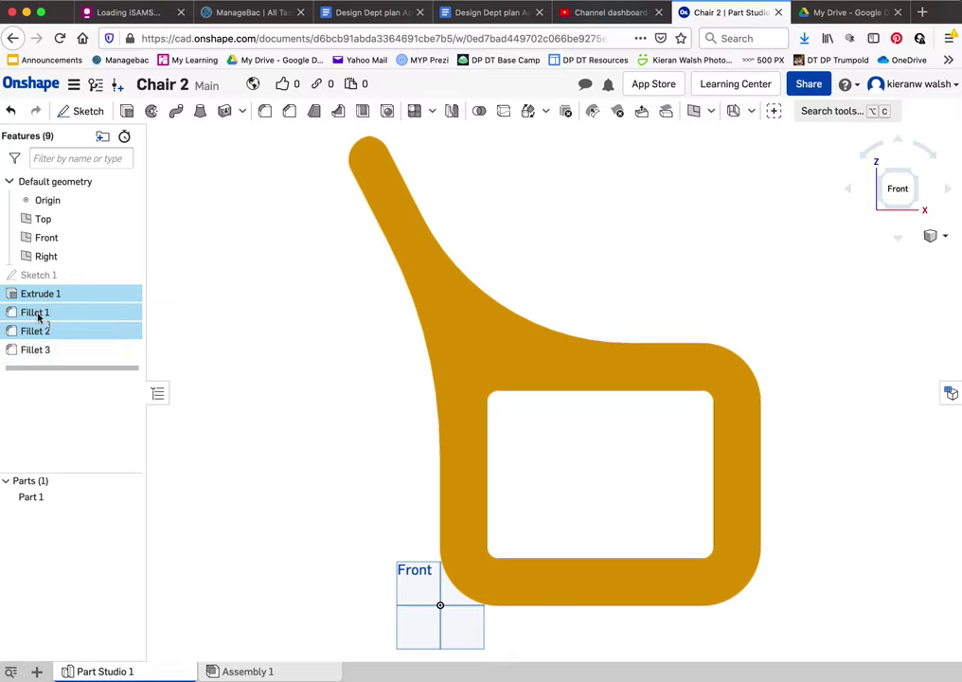
super+click(34, 312)
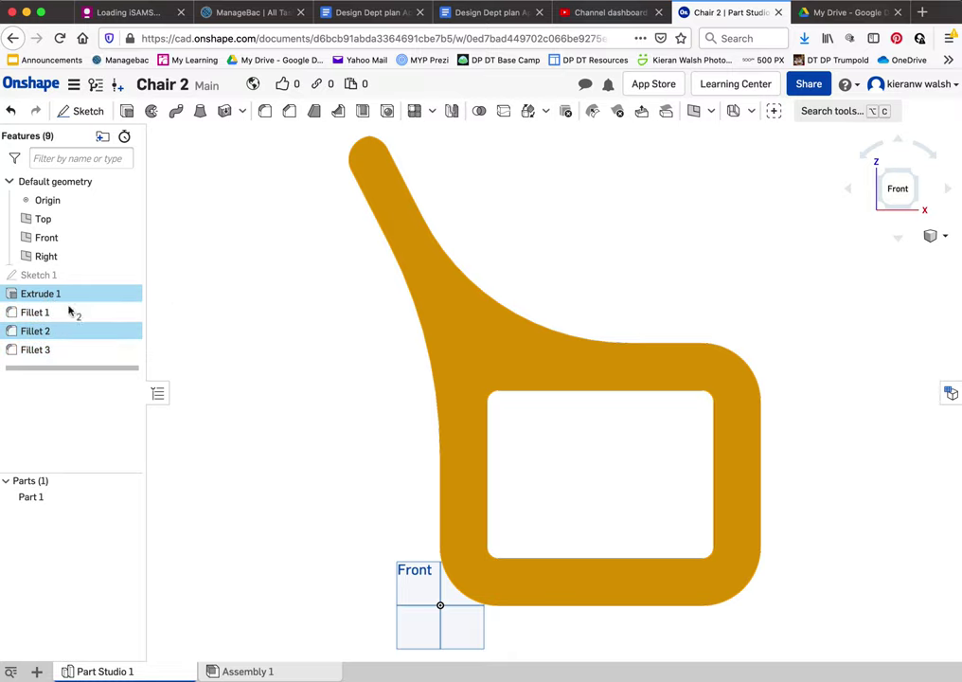
Start a sketch on the side frame's back face and view it straight on
key(Left)
key(Left)
key(Left)
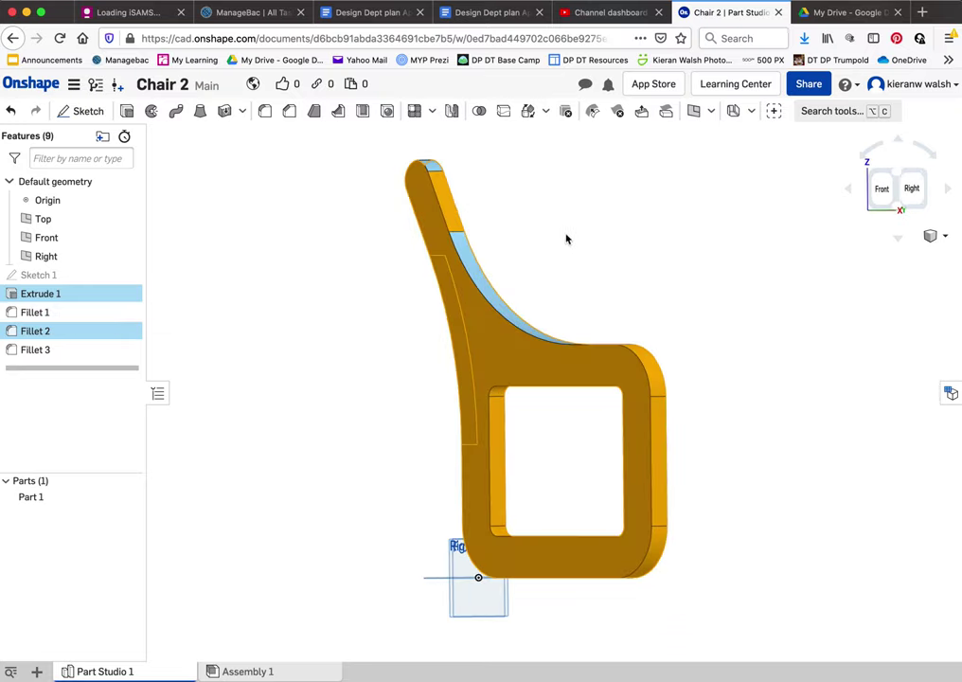
mouse_move(566, 238)
right_down()
mouse_move(515, 251)
mouse_move(564, 239)
right_up()
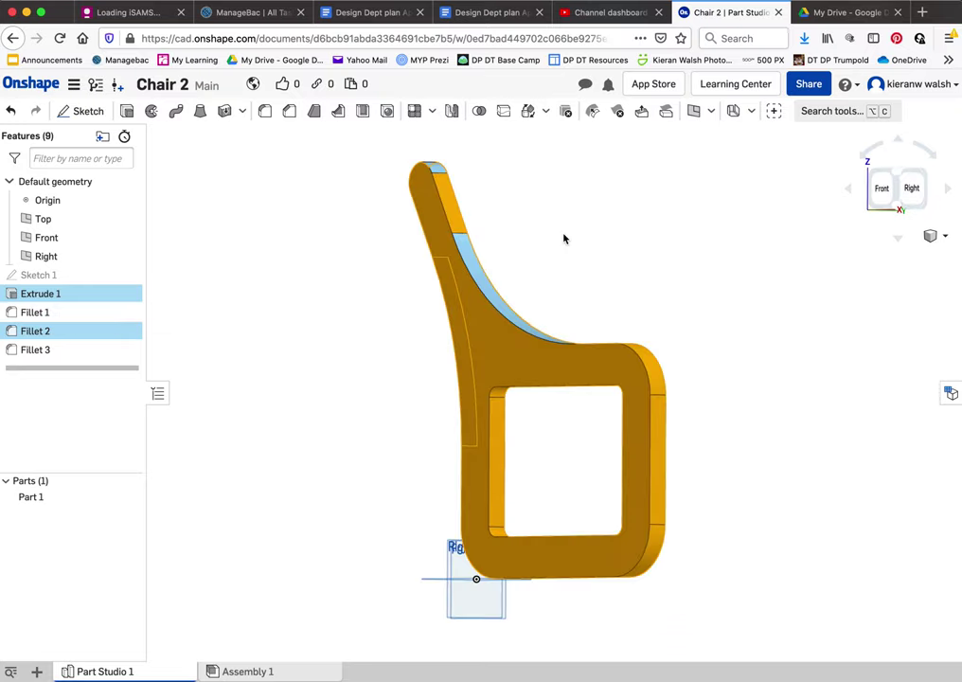
click(76, 111)
key(Left)
key(Left)
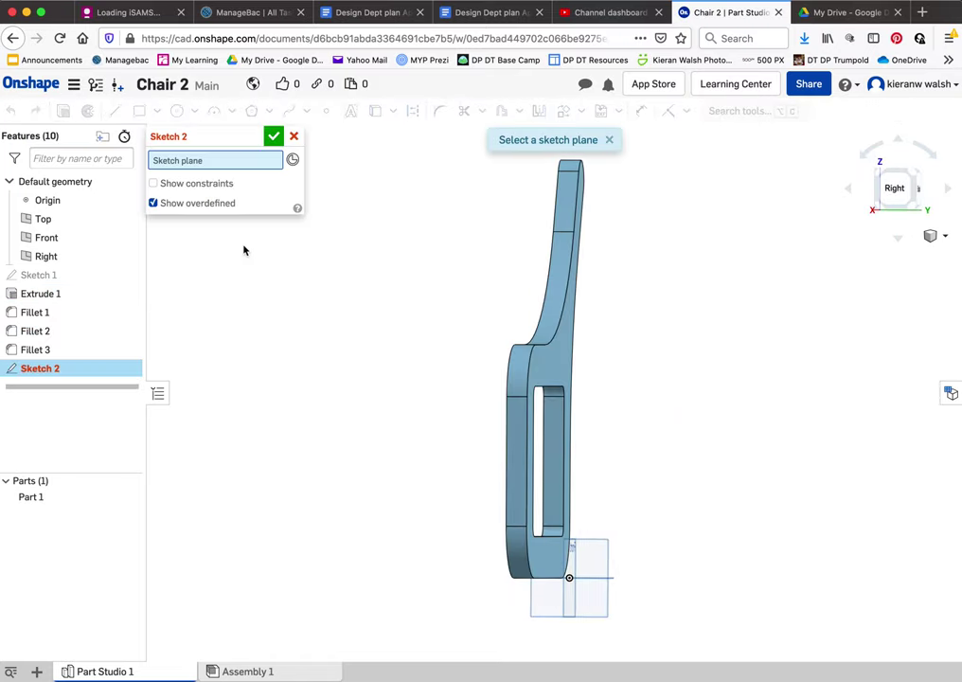
right_drag(243, 250, 515, 339)
click(535, 350)
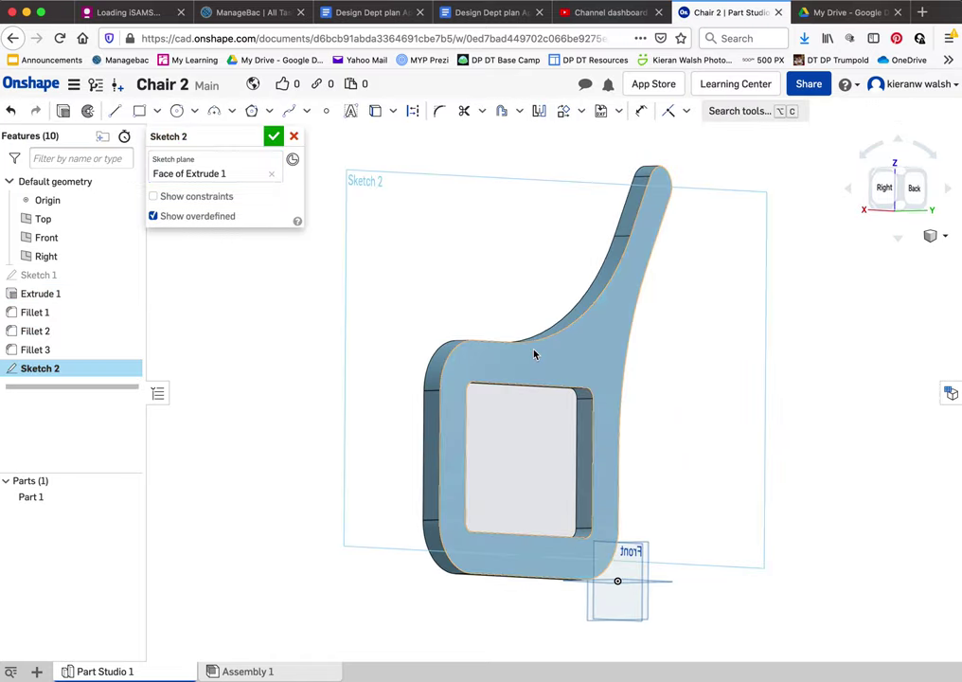
click(913, 189)
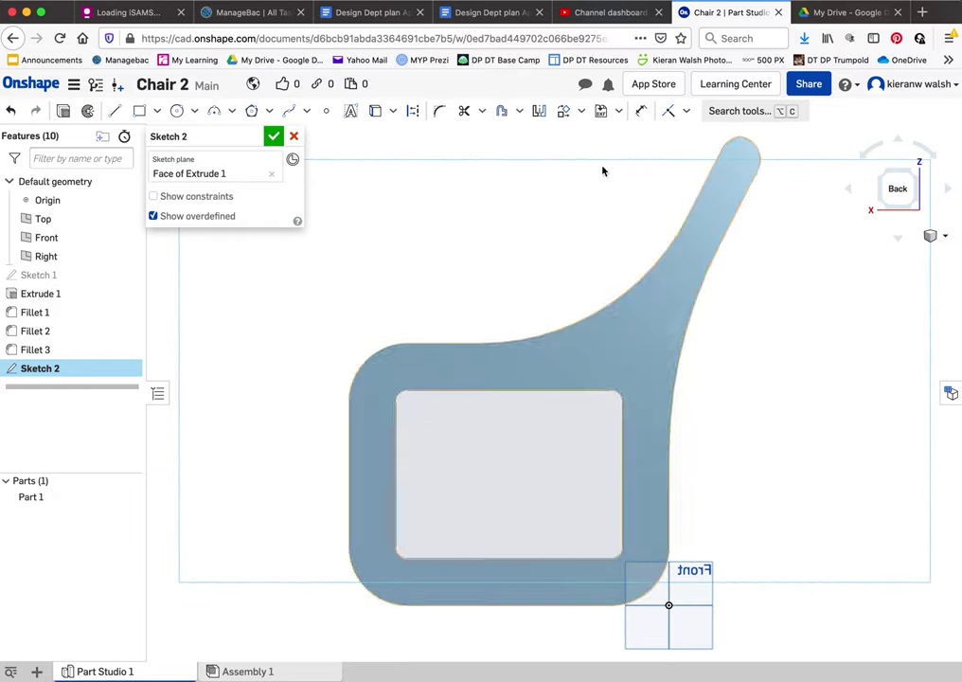
Sketch a 100 mm by 20 mm rectangle in the frame's upper rail, its outer end aligned with the front side of the opening
click(139, 111)
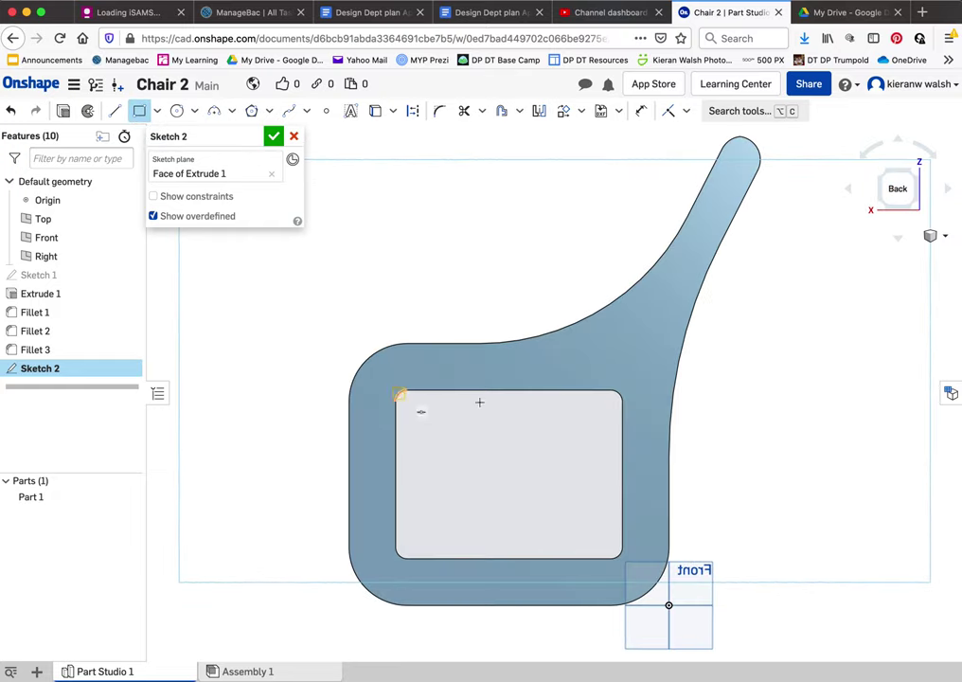
scroll(492, 402, up, 3)
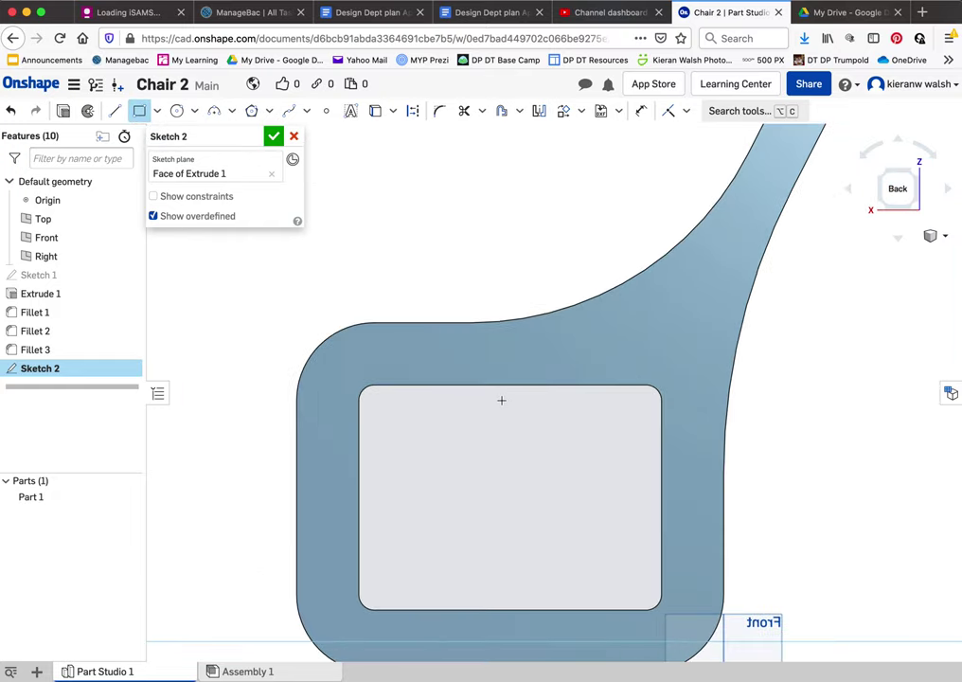
click(357, 347)
click(452, 365)
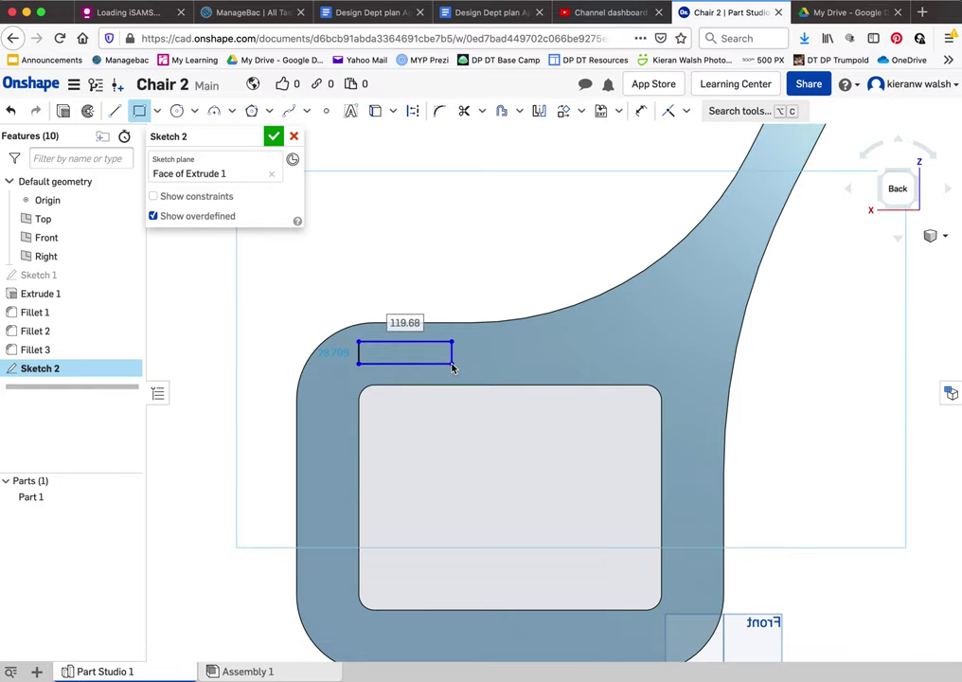
text(100)
key(Tab)
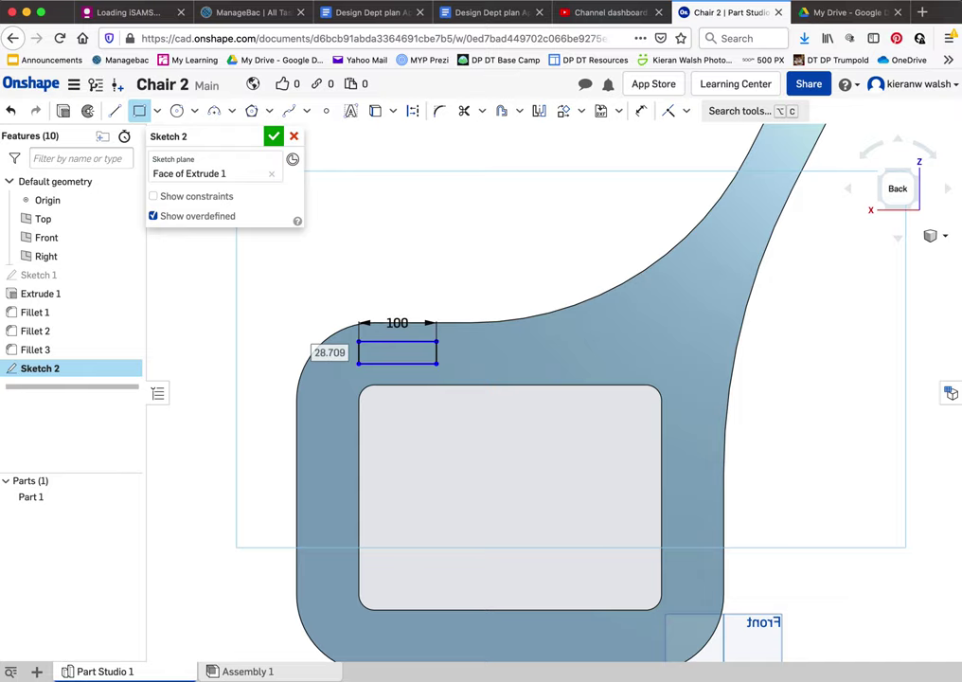
text(20)
key(Return)
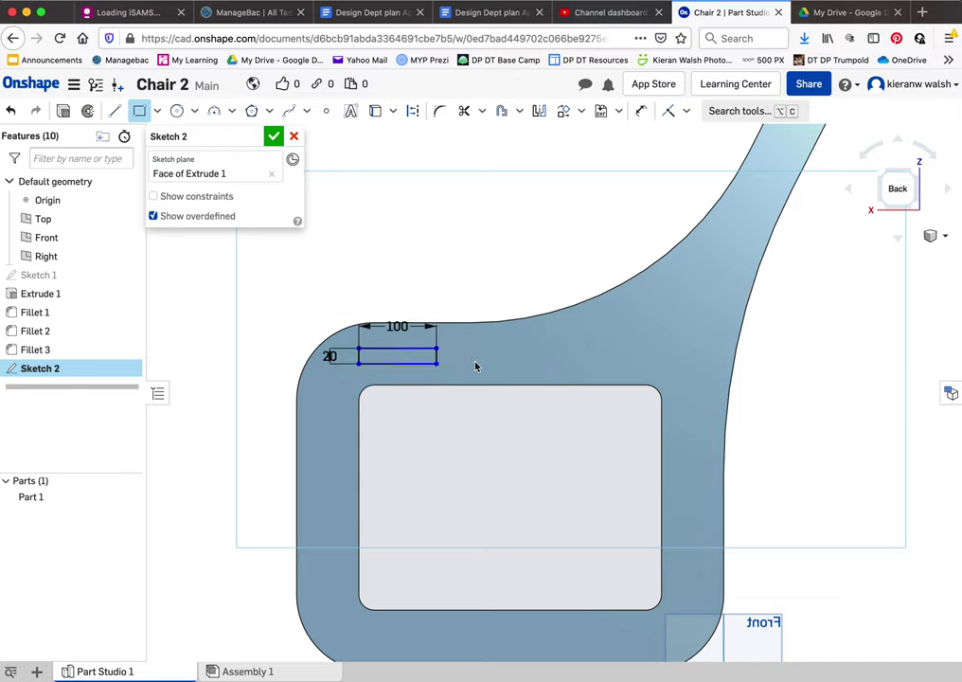
Dimension the rectangle's lower edge 30 mm above the upper edge of the opening
scroll(475, 366, up, 5)
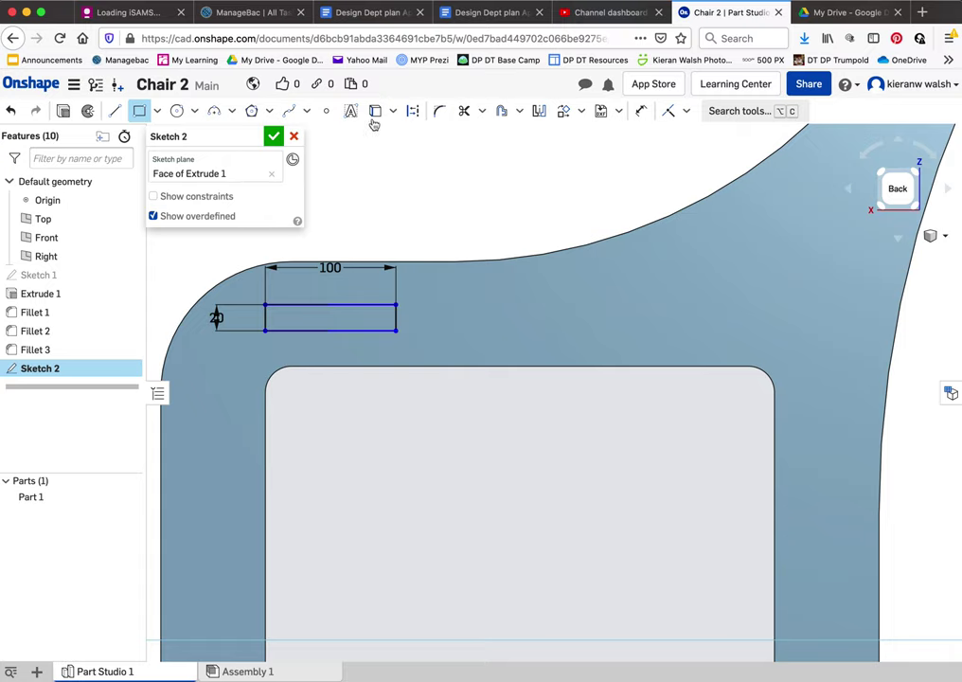
click(642, 112)
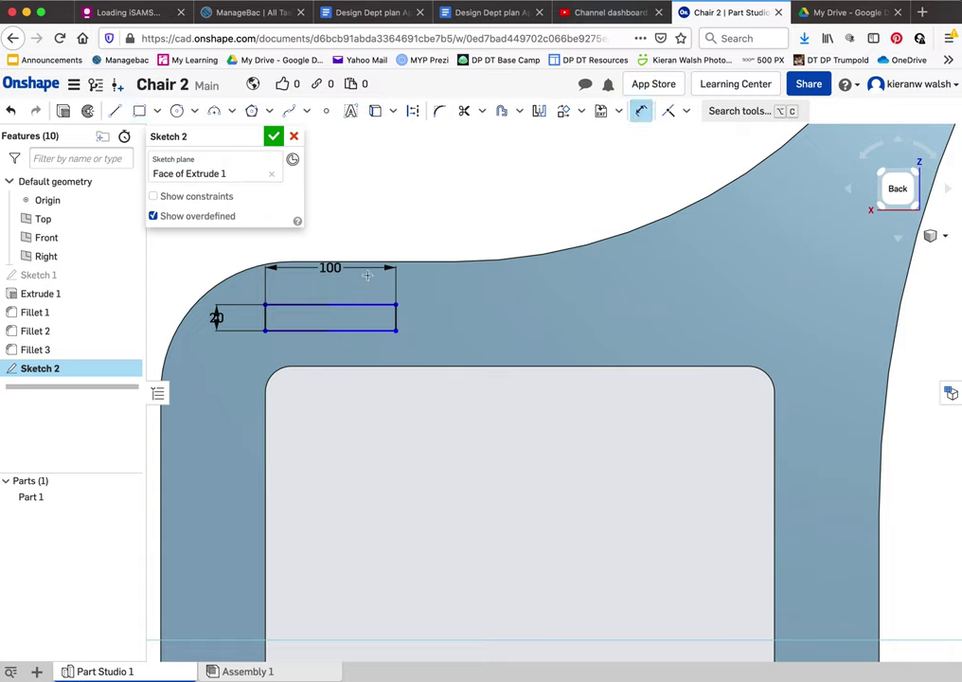
click(331, 328)
click(322, 366)
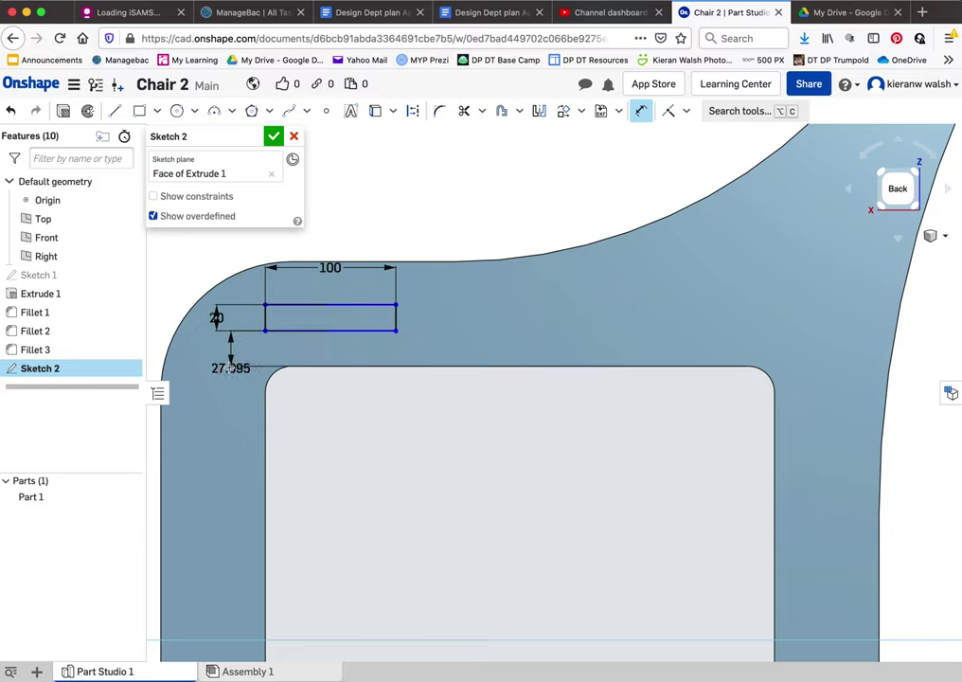
click(230, 369)
text(30)
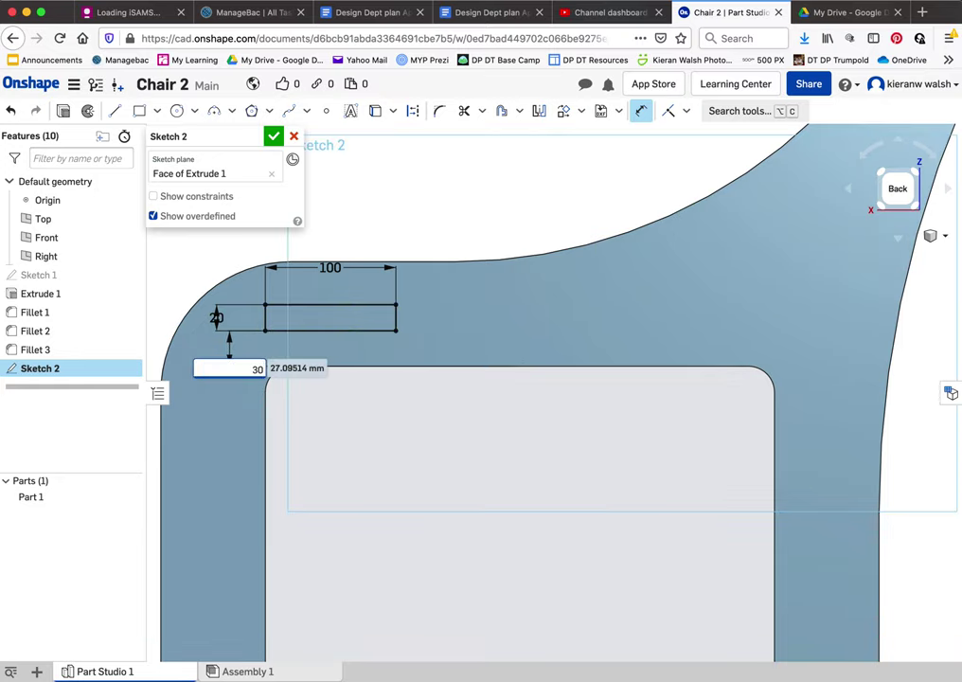
key(Return)
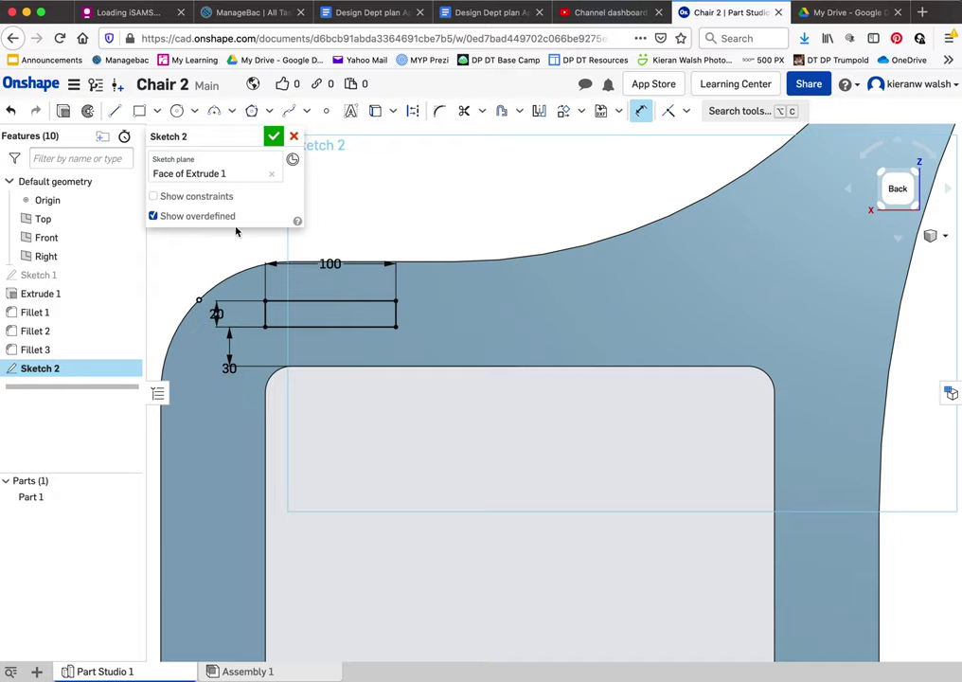
Apply a linear pattern to the rectangle, setting its horizontal spacing to 120 mm
click(582, 112)
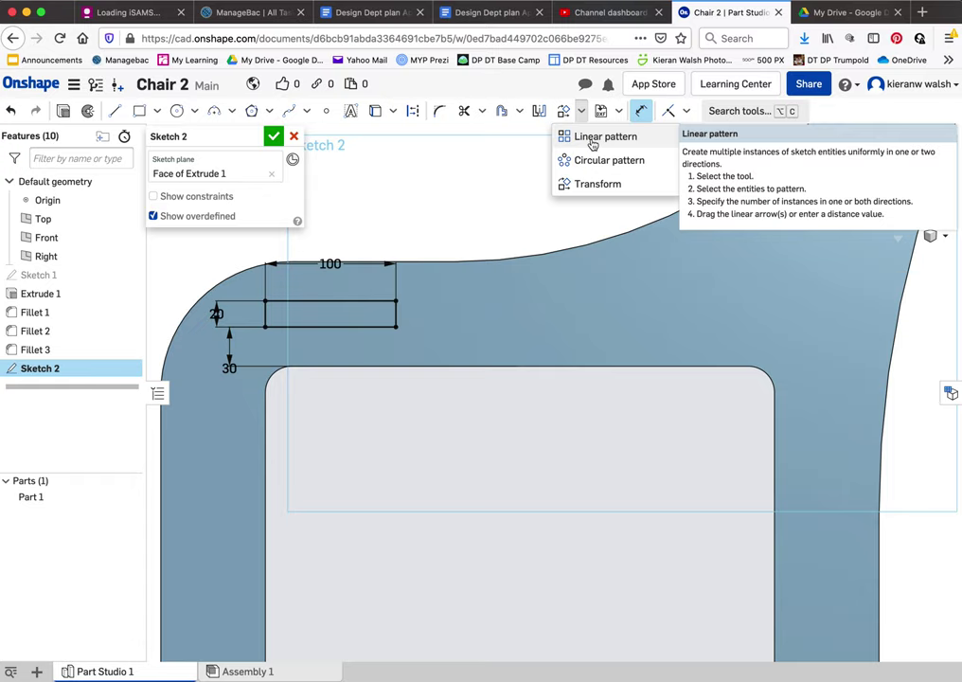
click(593, 139)
drag(244, 289, 417, 349)
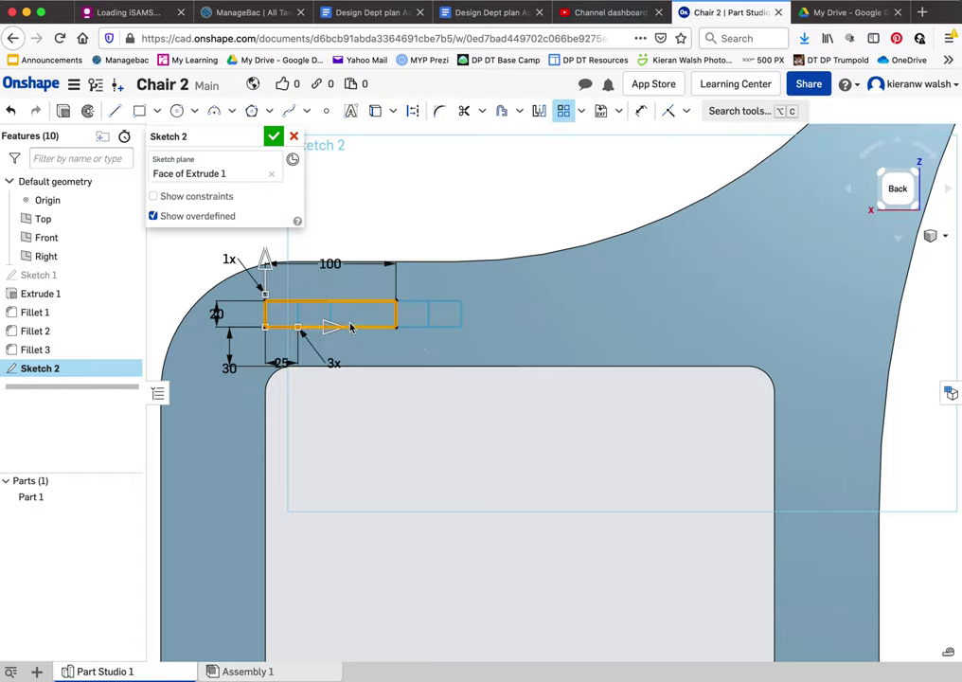
scroll(386, 325, up, 1)
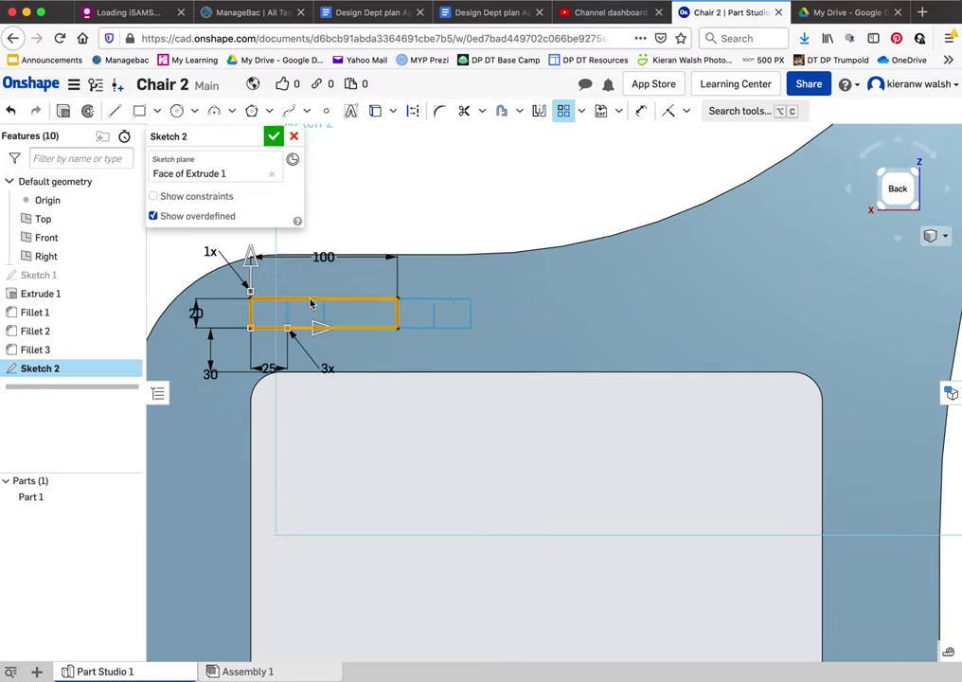
mouse_move(413, 309)
mouse_down()
mouse_move(310, 310)
mouse_move(426, 308)
mouse_move(312, 323)
mouse_move(444, 323)
mouse_move(430, 318)
mouse_up()
double_click(269, 368)
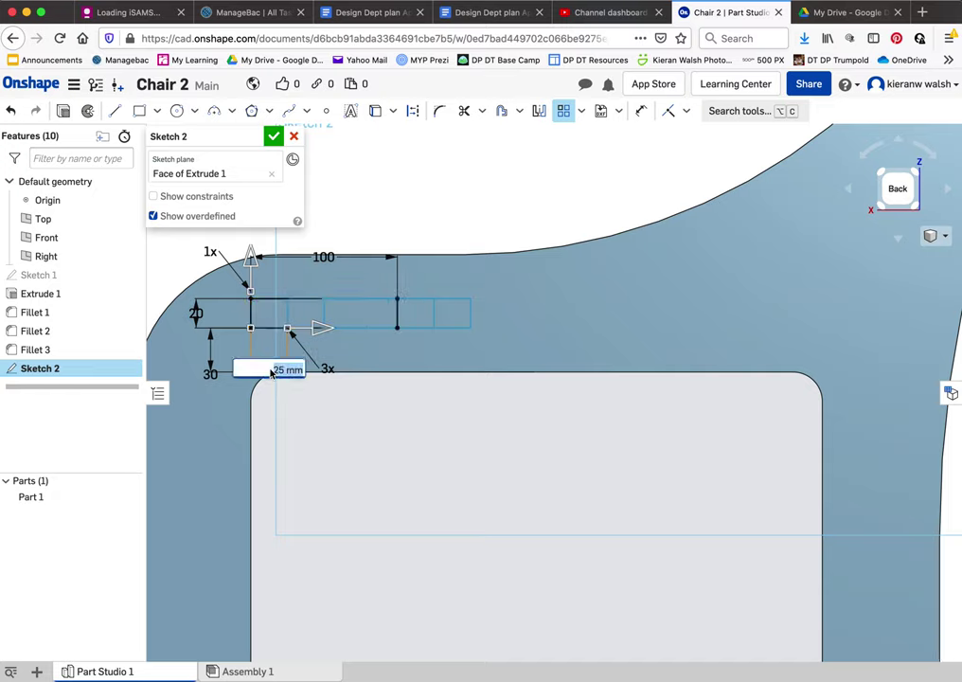
text(1)
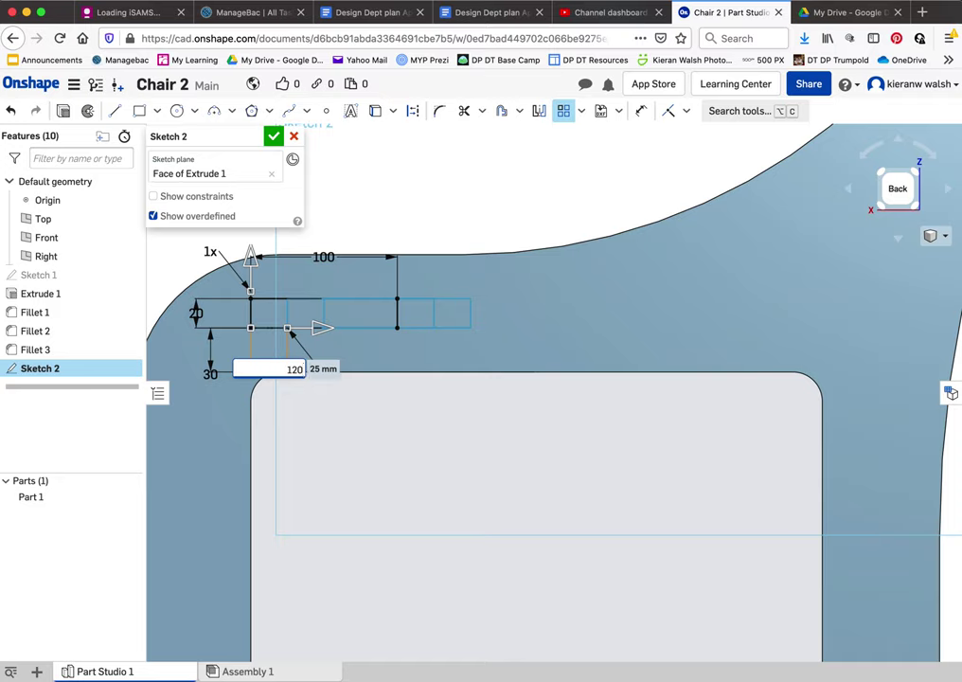
text(20)
key(Return)
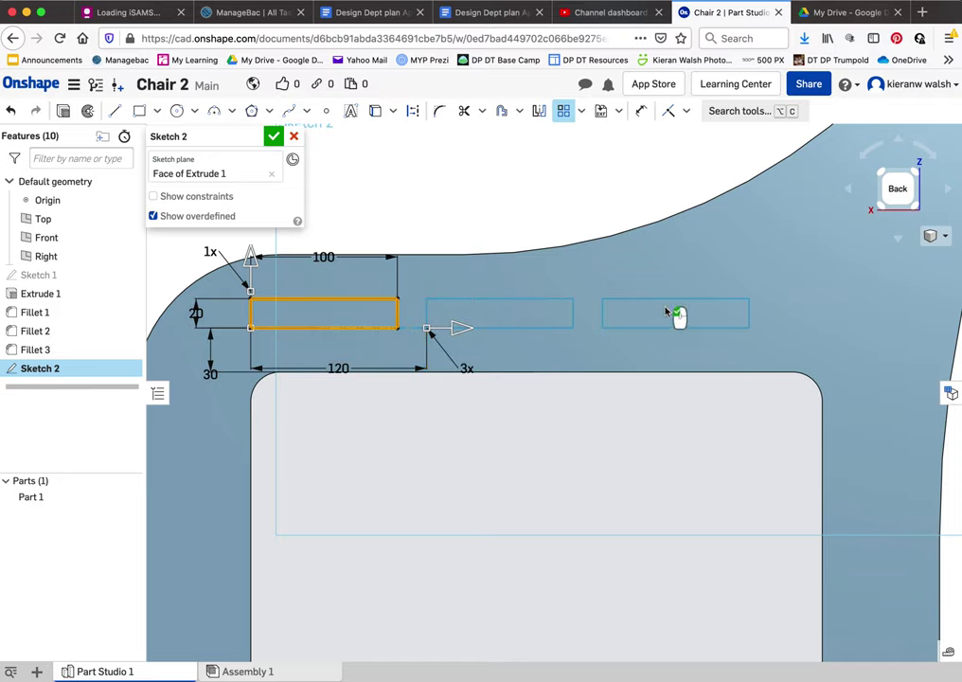
Try 2 and 4 horizontal instances for the linear pattern, and set the count back to 3
double_click(467, 368)
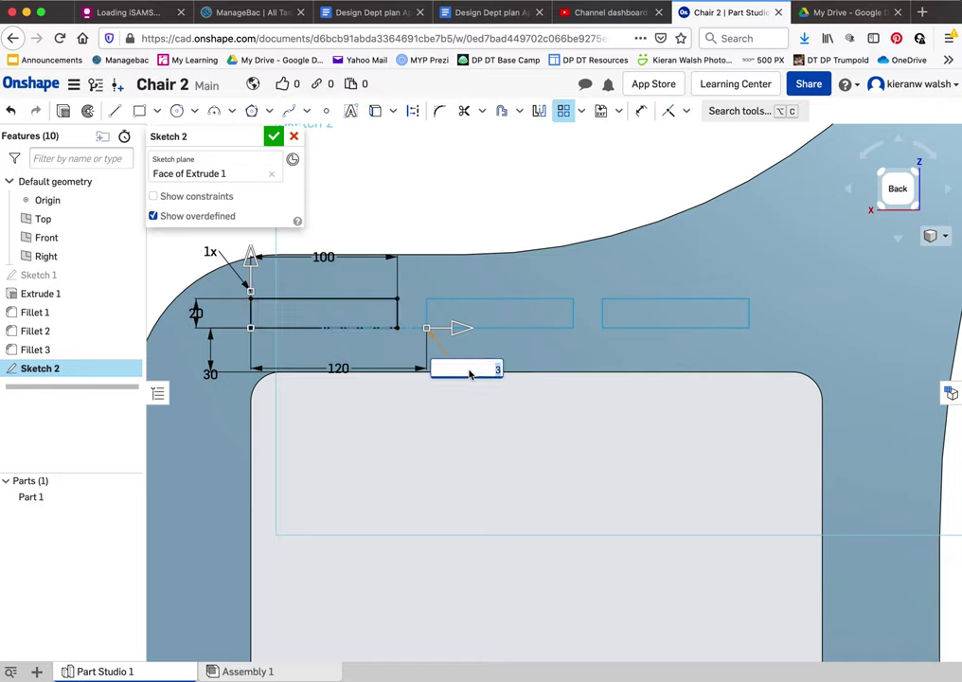
text(2)
key(Return)
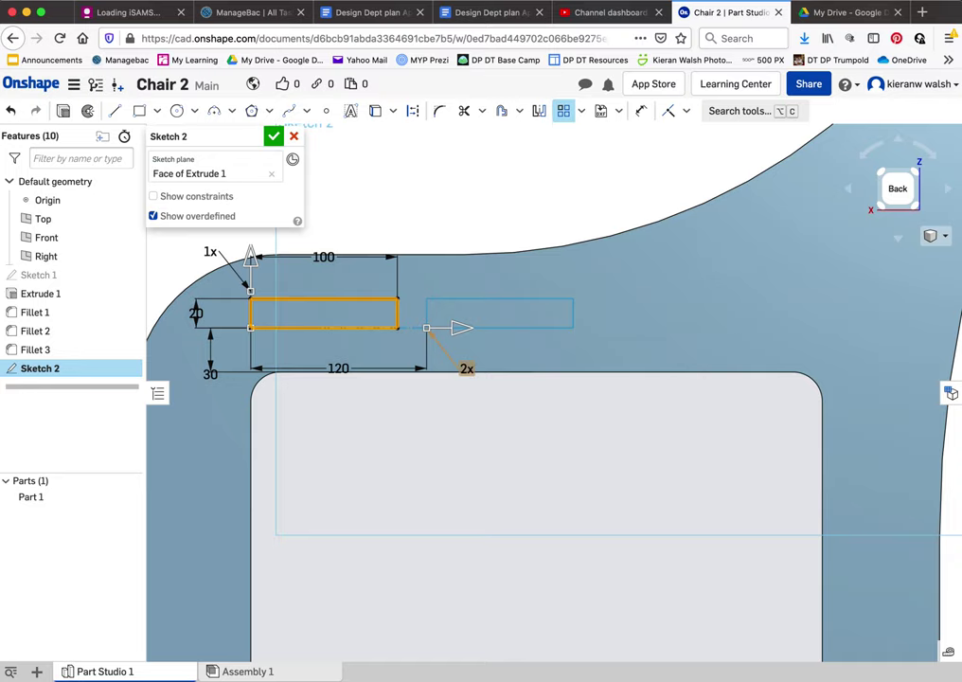
double_click(468, 370)
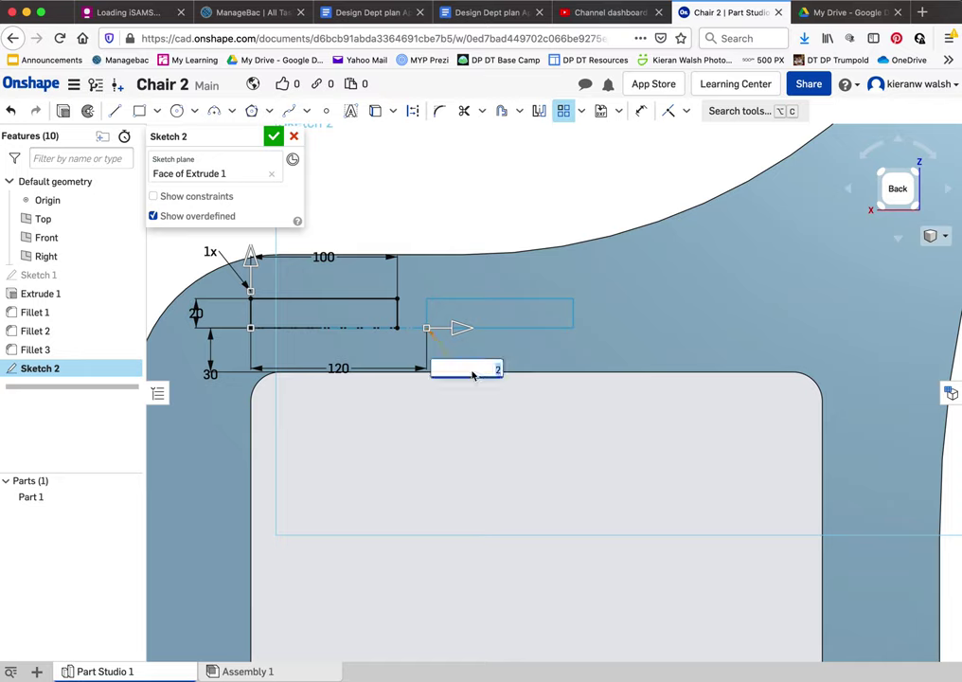
key(Return)
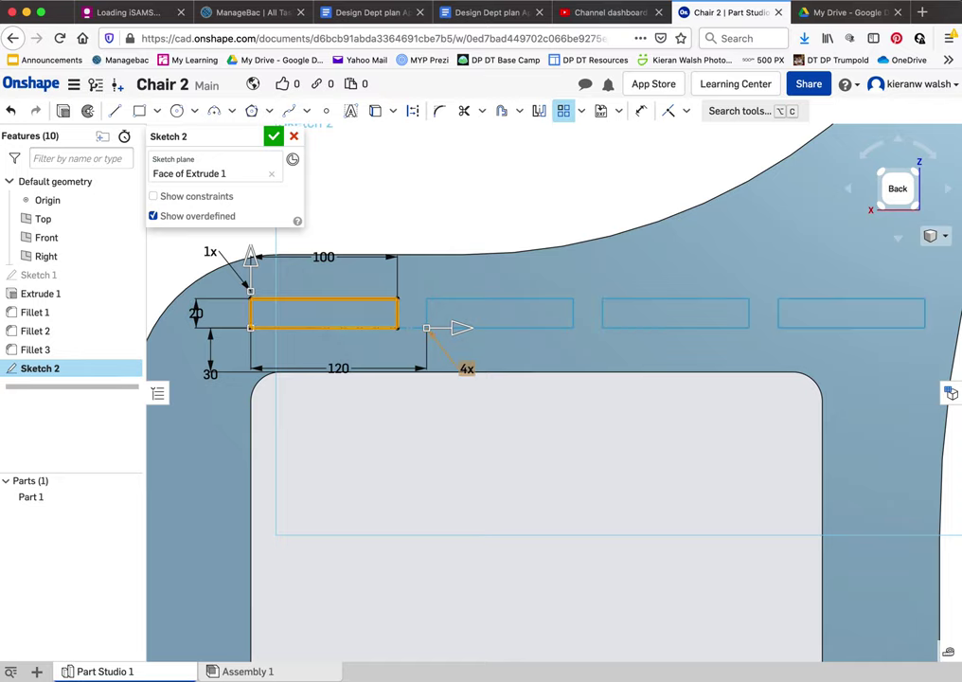
double_click(472, 370)
key(Return)
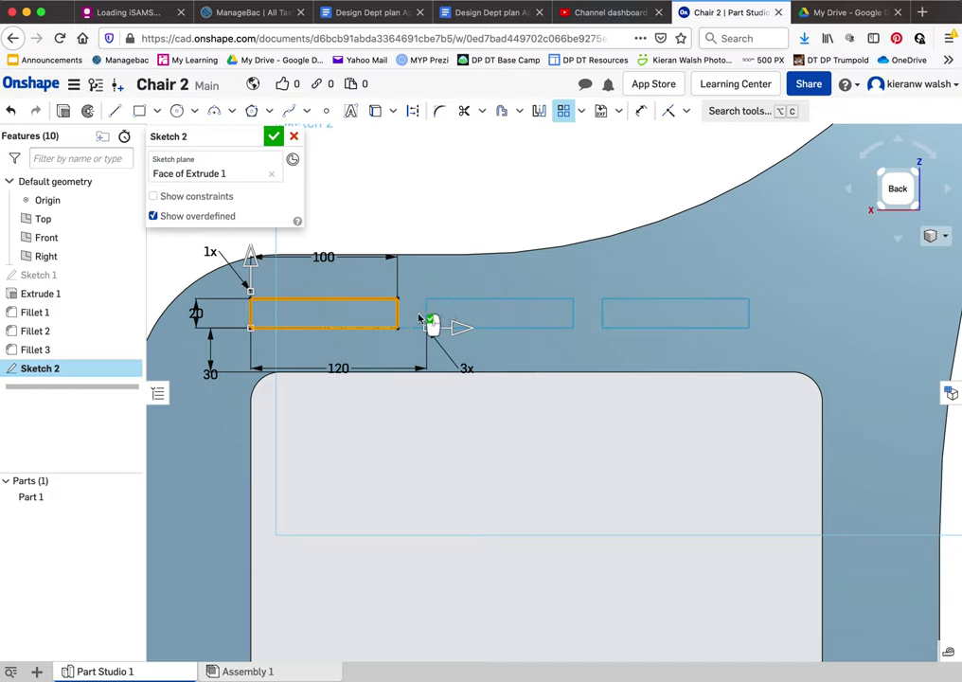
Try 5 vertical instances for the rectangle's linear pattern and examine the 25 mm vertical spacing
scroll(440, 407, down, 2)
scroll(445, 409, down, 2)
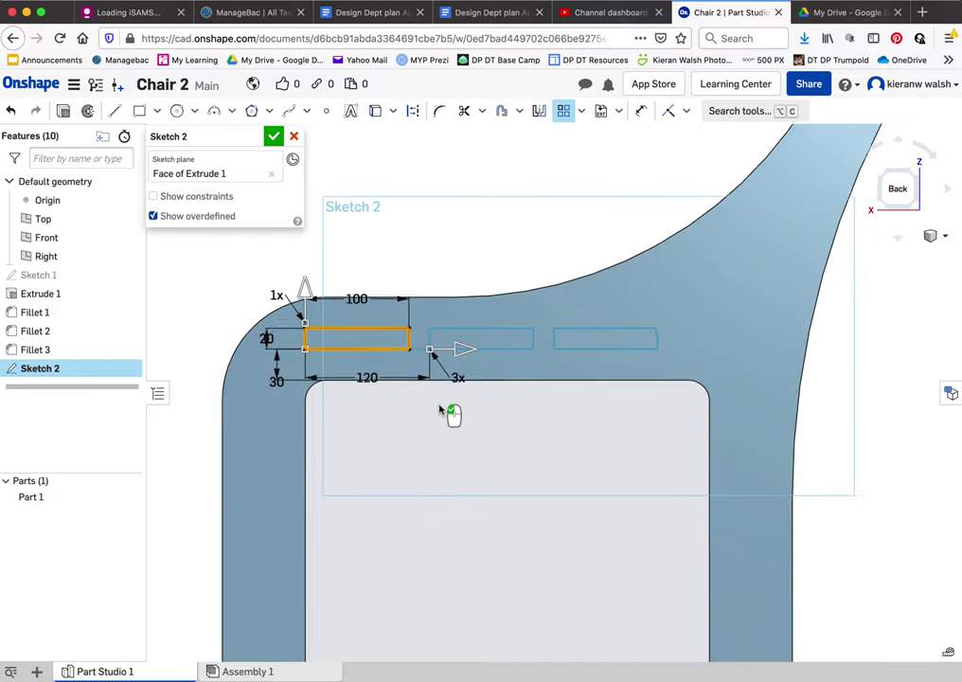
scroll(286, 301, up, 3)
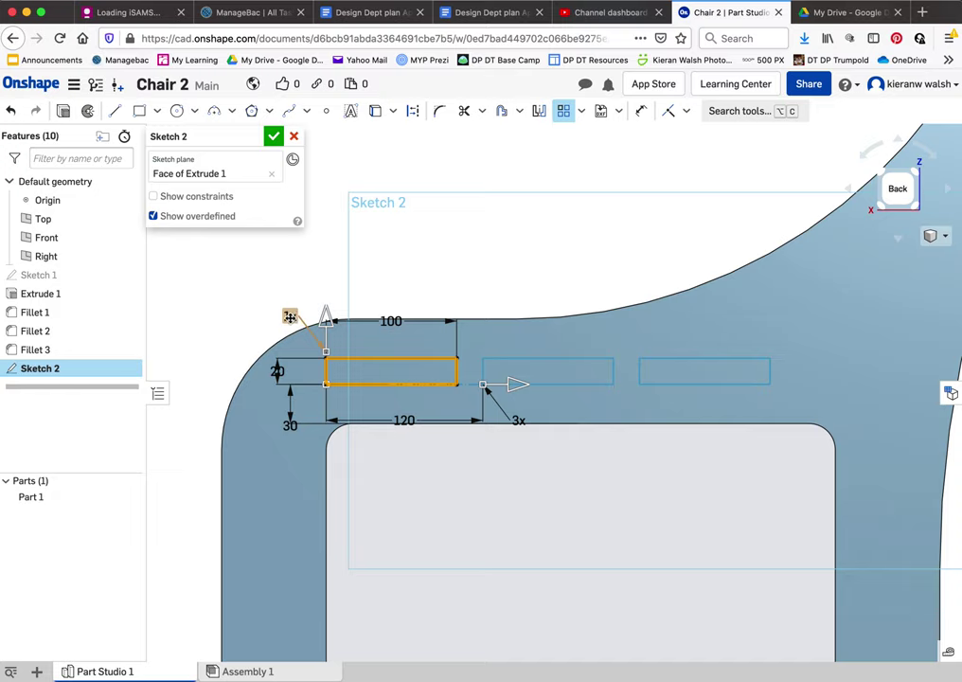
double_click(293, 317)
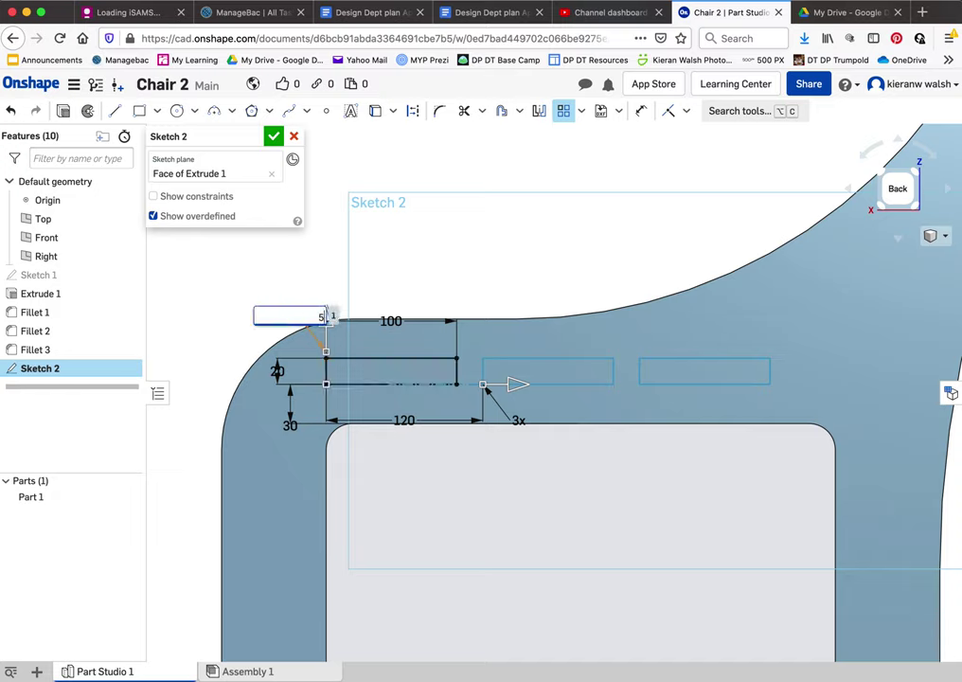
key(Return)
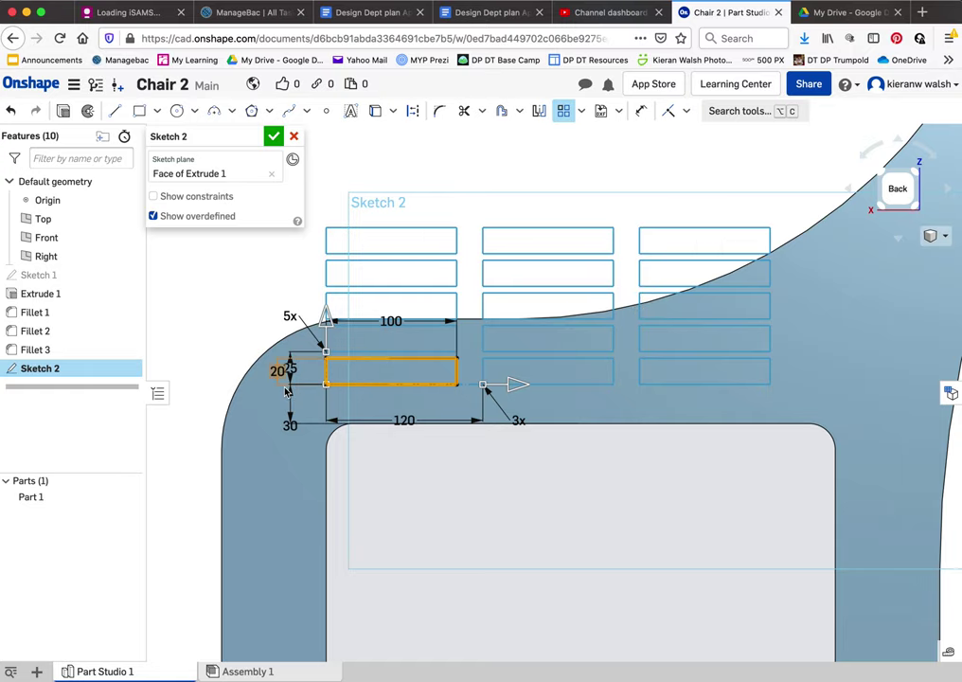
scroll(284, 386, up, 5)
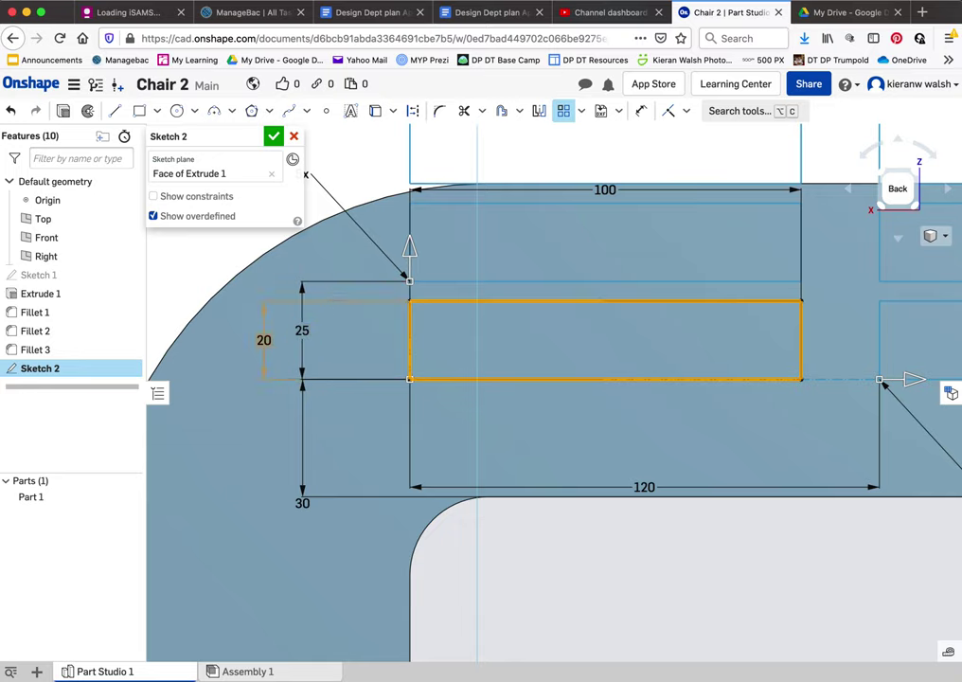
scroll(526, 448, down, 3)
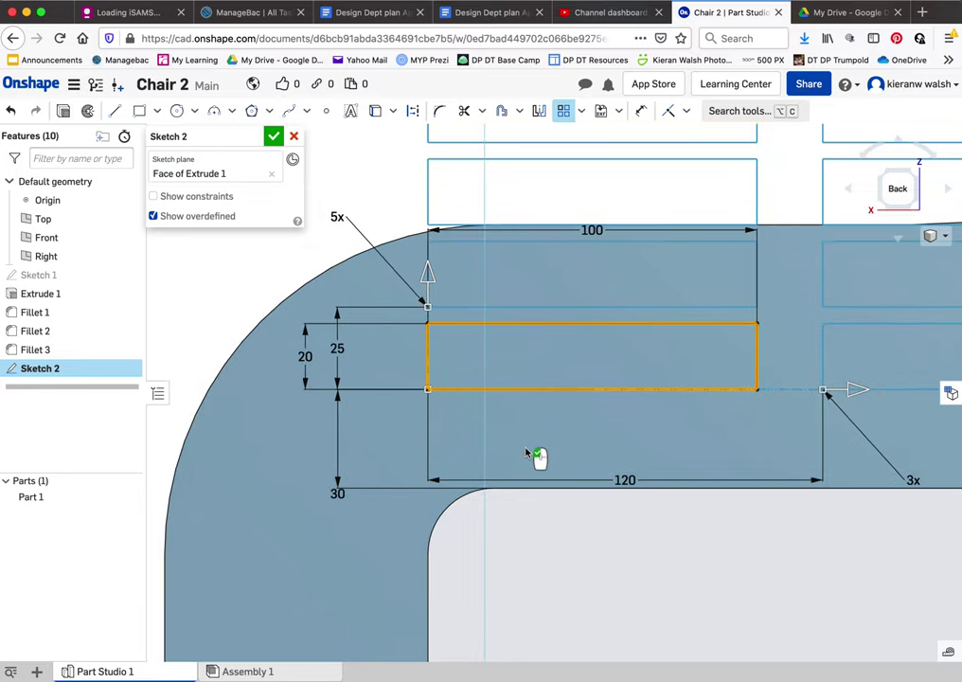
scroll(526, 451, up, 3)
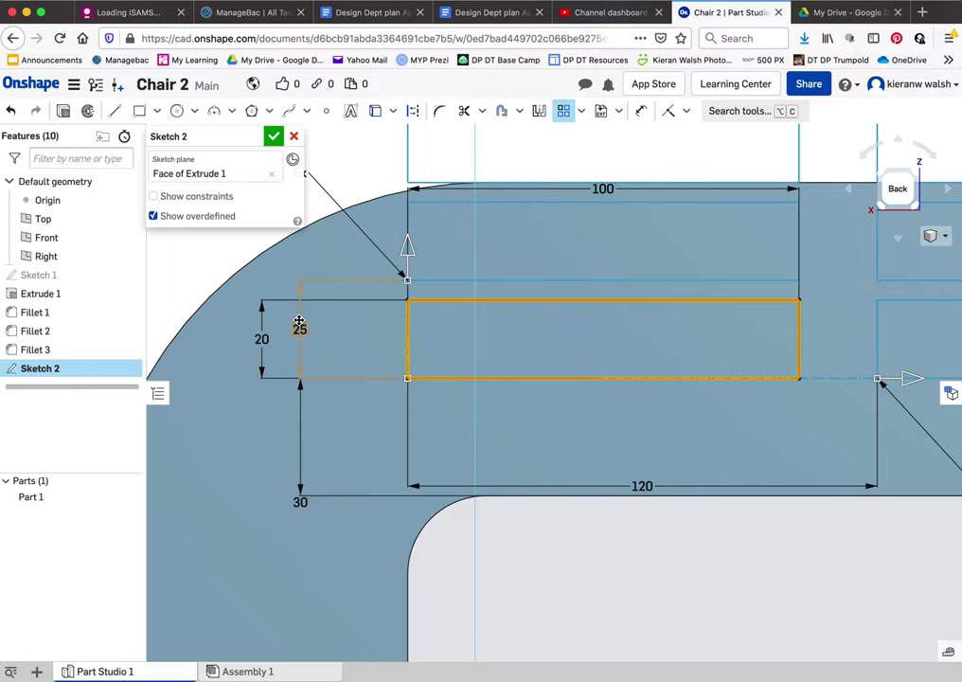
scroll(416, 405, down, 5)
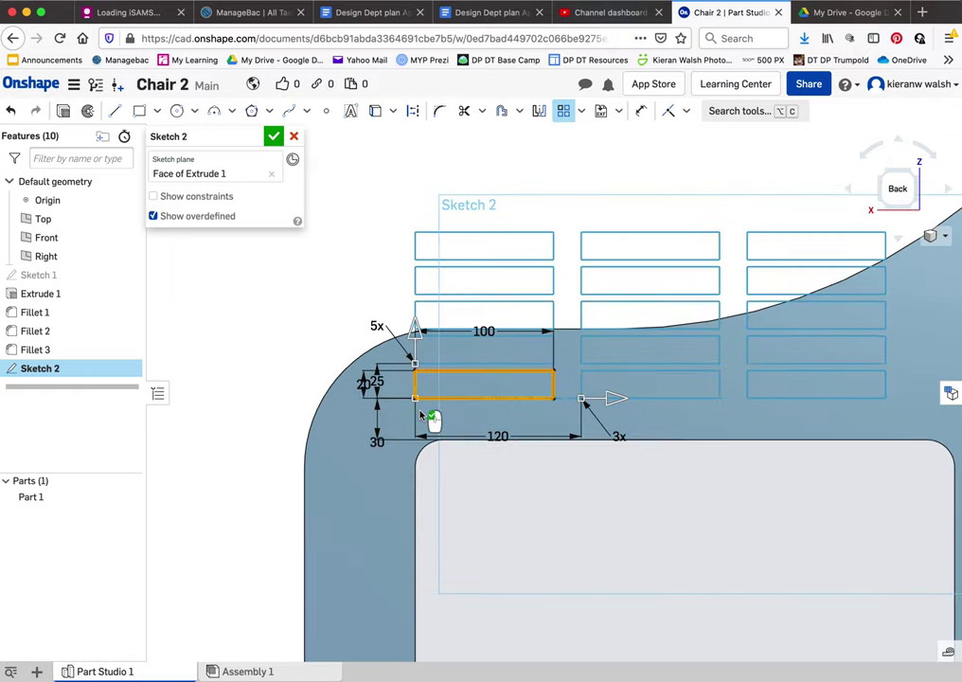
Set the linear pattern's vertical instance count back to 1 and apply the pattern
click(378, 326)
double_click(379, 328)
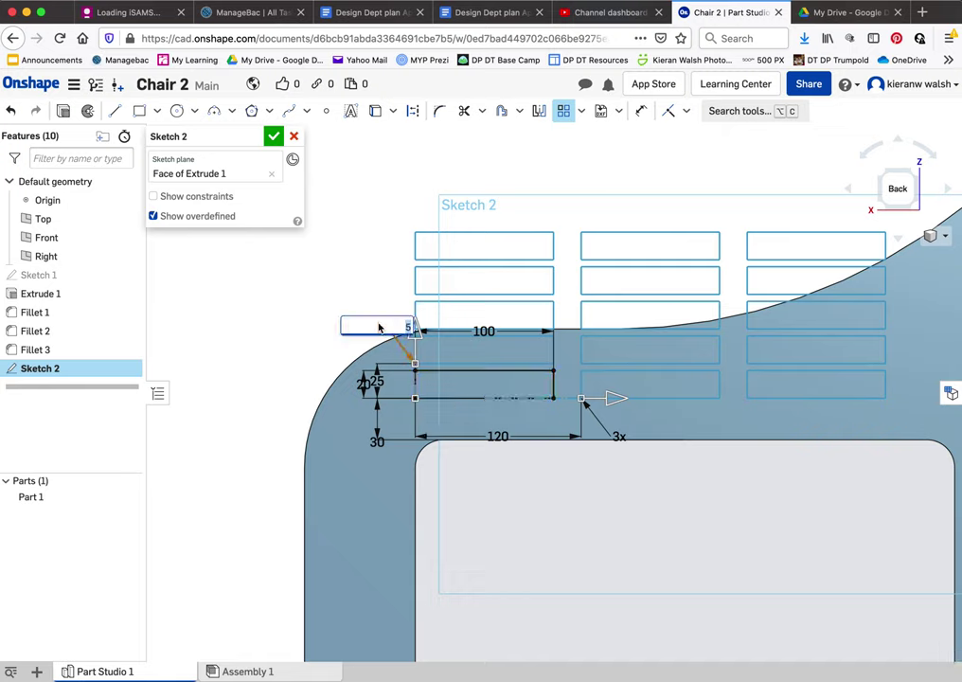
text(1)
key(Return)
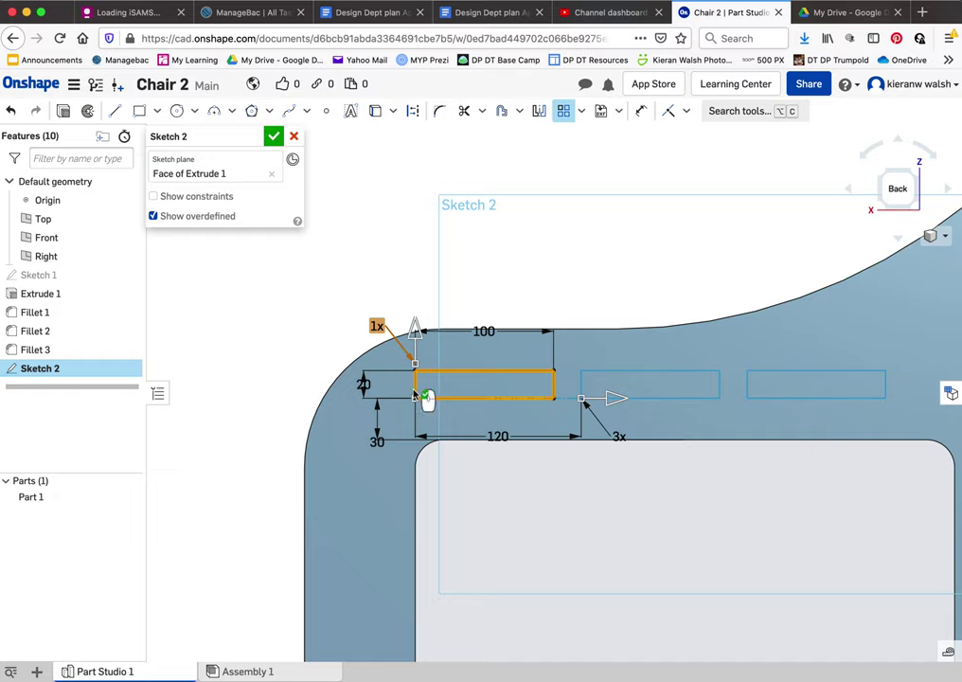
scroll(414, 392, down, 3)
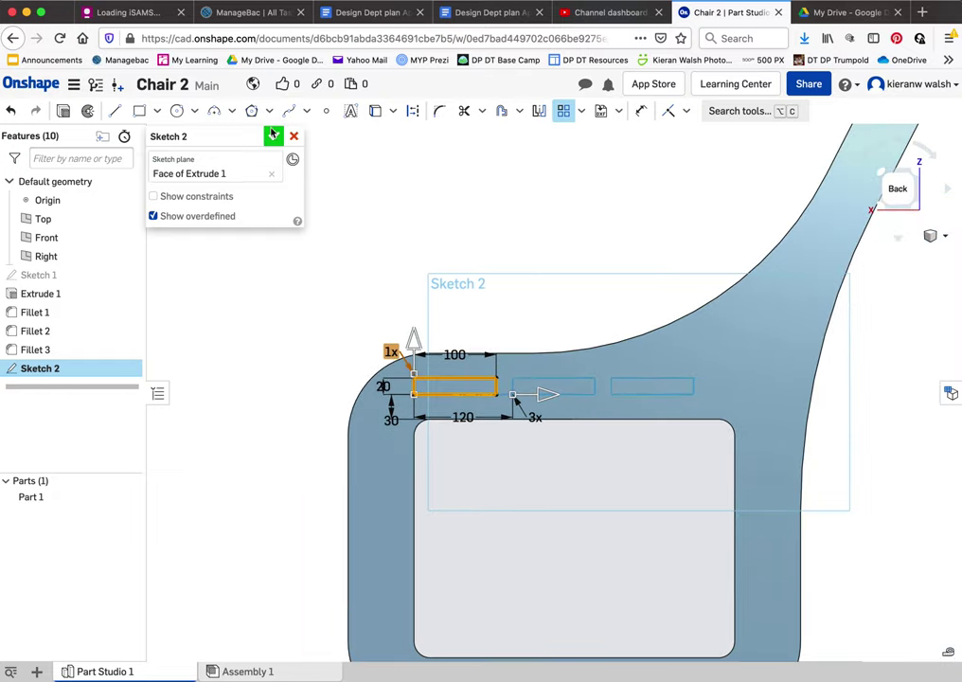
scroll(495, 296, down, 1)
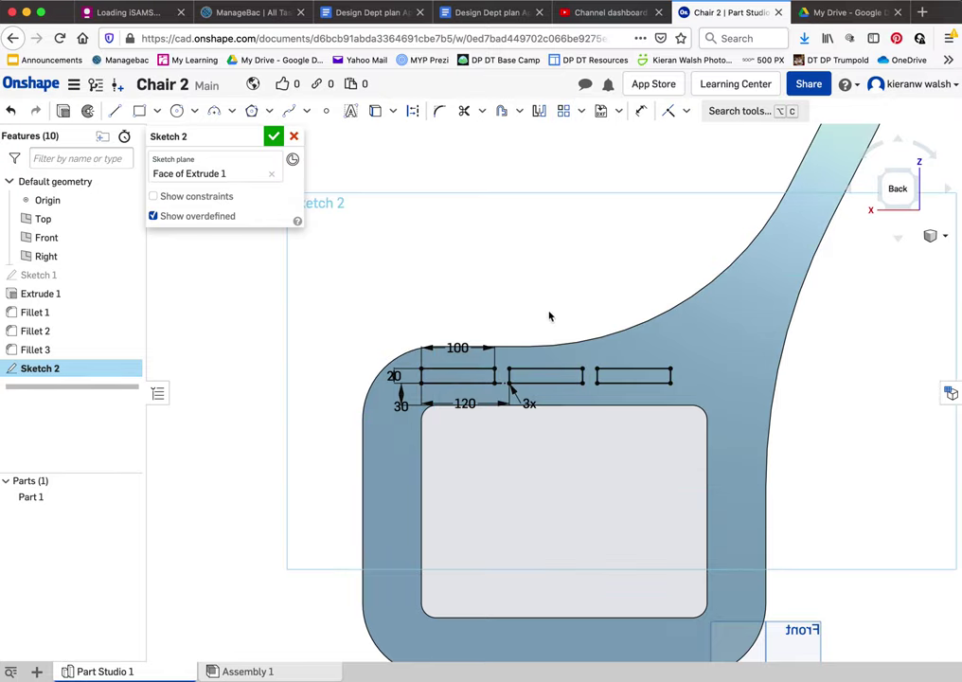
Sketch a 100 mm line inside the upper backrest, parallel to its straight rear edge
scroll(550, 318, down, 2)
scroll(748, 288, up, 2)
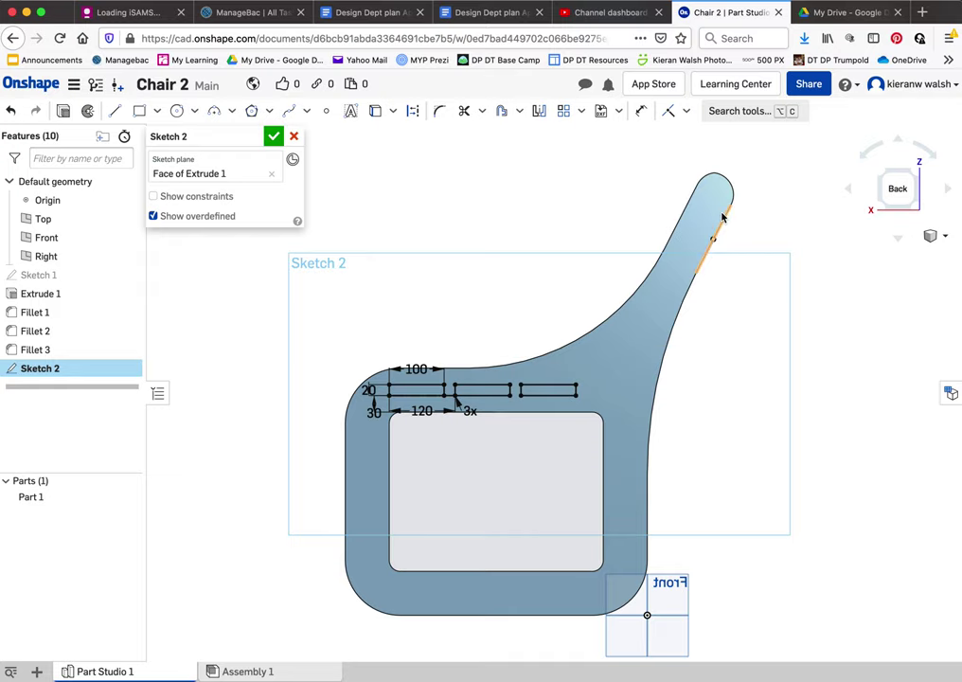
scroll(696, 278, up, 1)
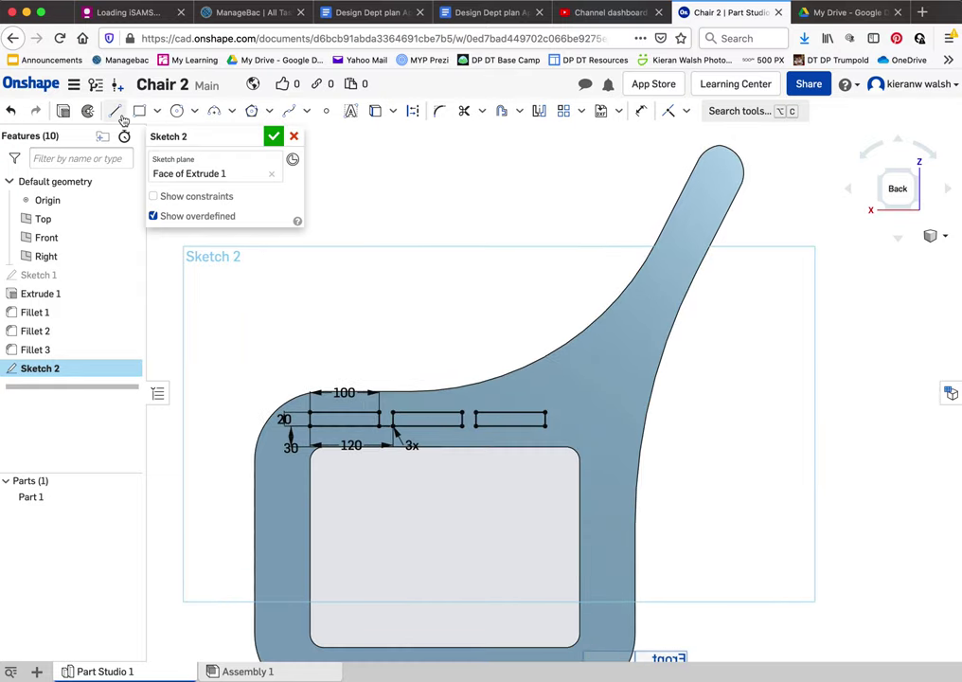
click(115, 111)
scroll(713, 196, up, 2)
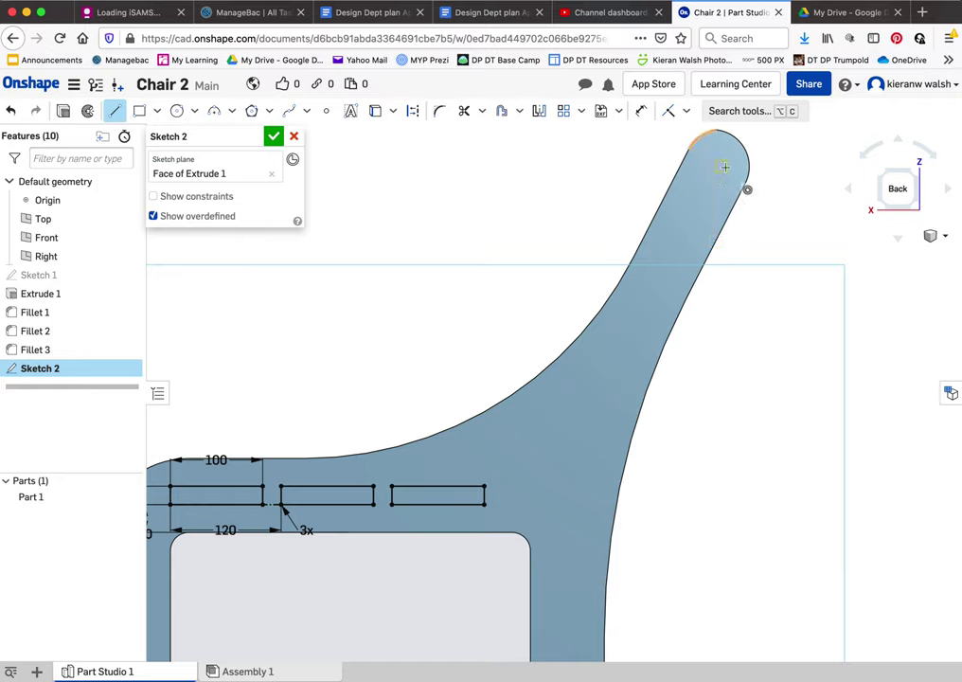
click(725, 175)
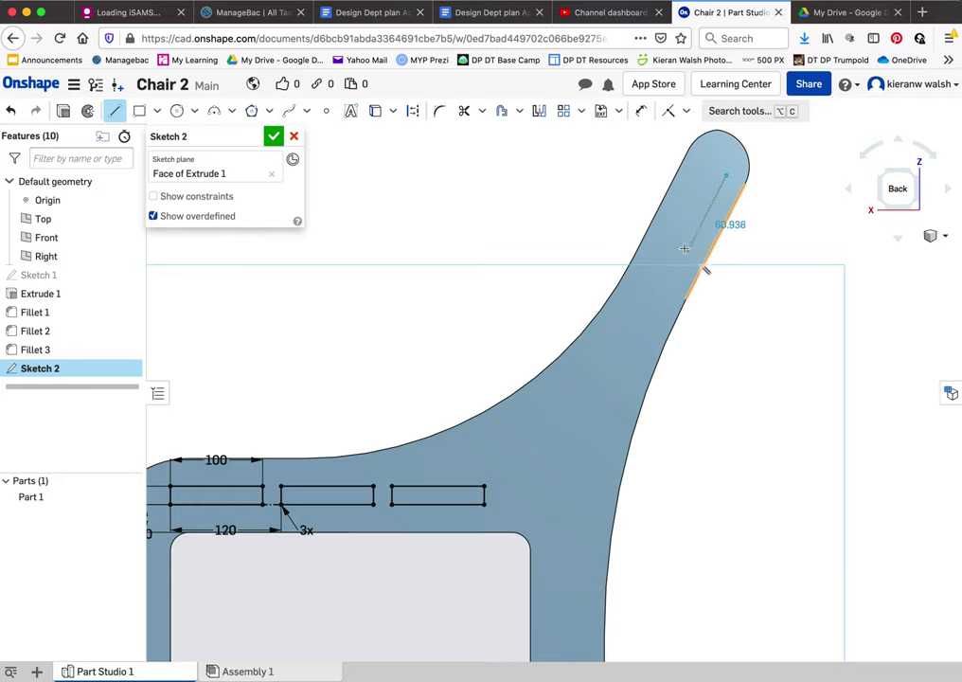
click(683, 248)
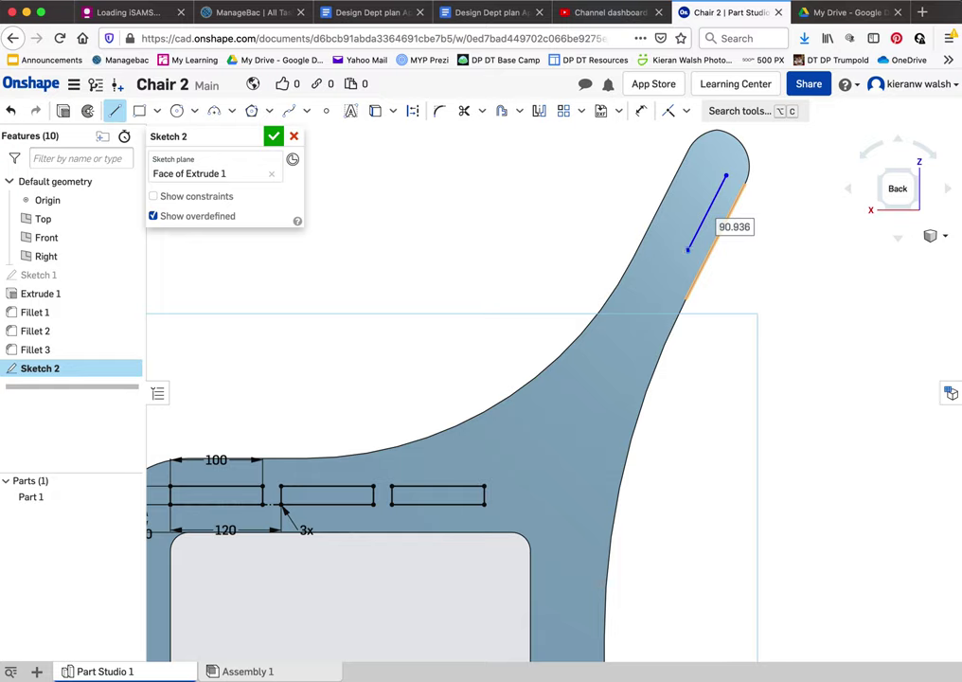
text(100)
key(Return)
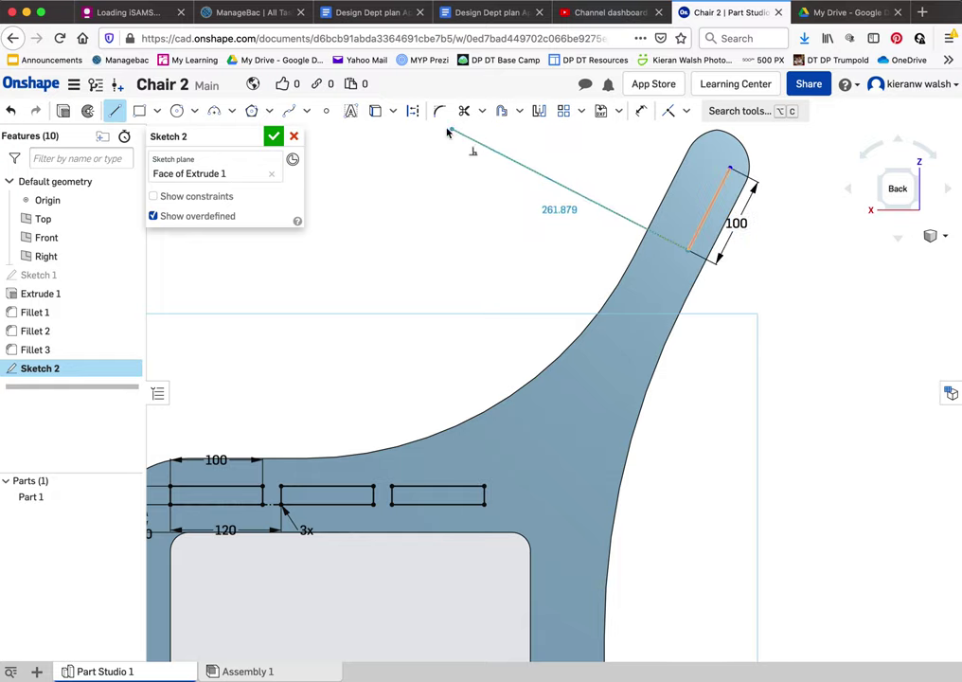
key(Escape)
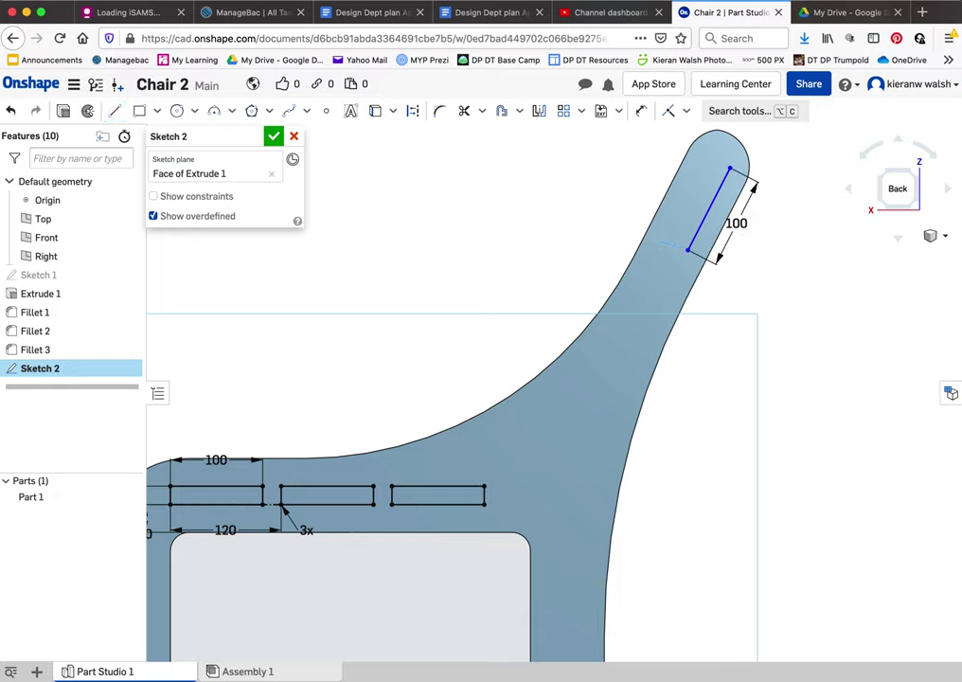
Offset the 100 mm backrest line by 20 mm towards the front edge of the backrest
click(502, 112)
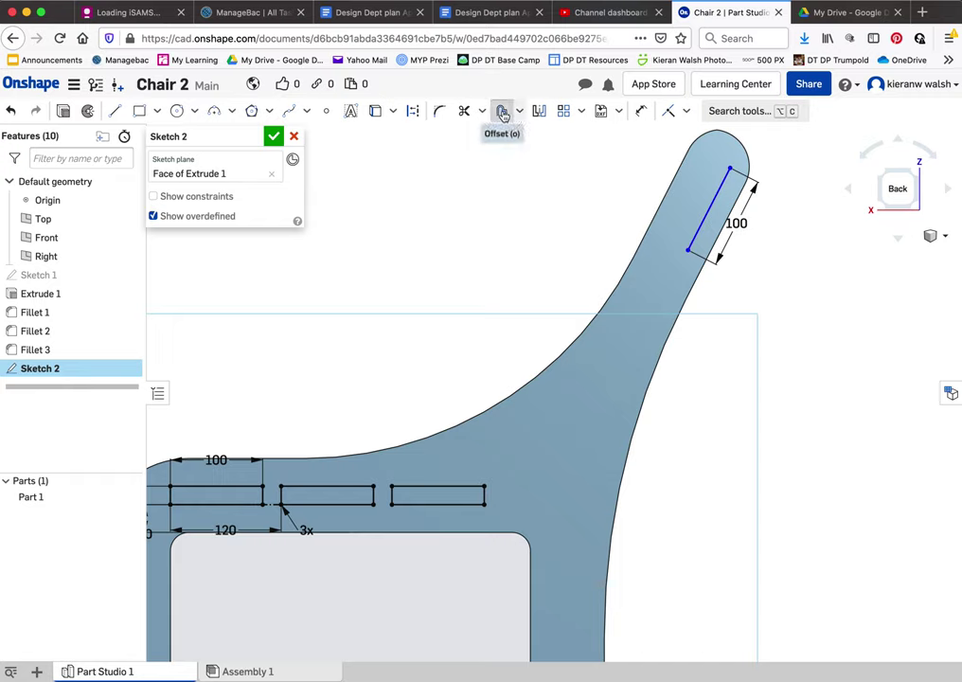
click(706, 217)
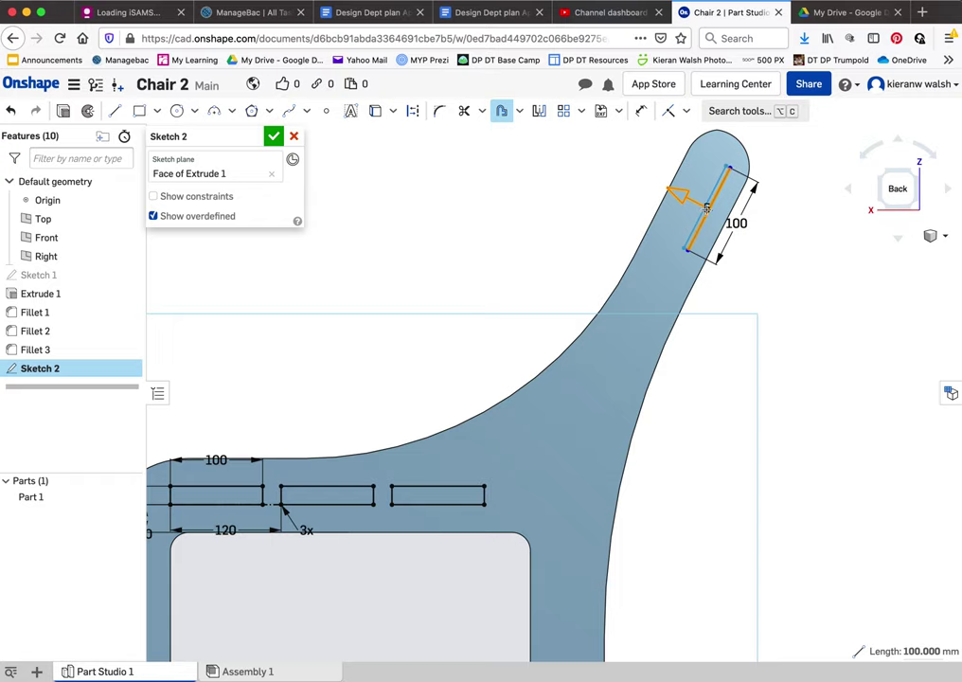
mouse_move(672, 193)
mouse_down()
mouse_move(640, 178)
mouse_move(693, 198)
mouse_up()
click(693, 199)
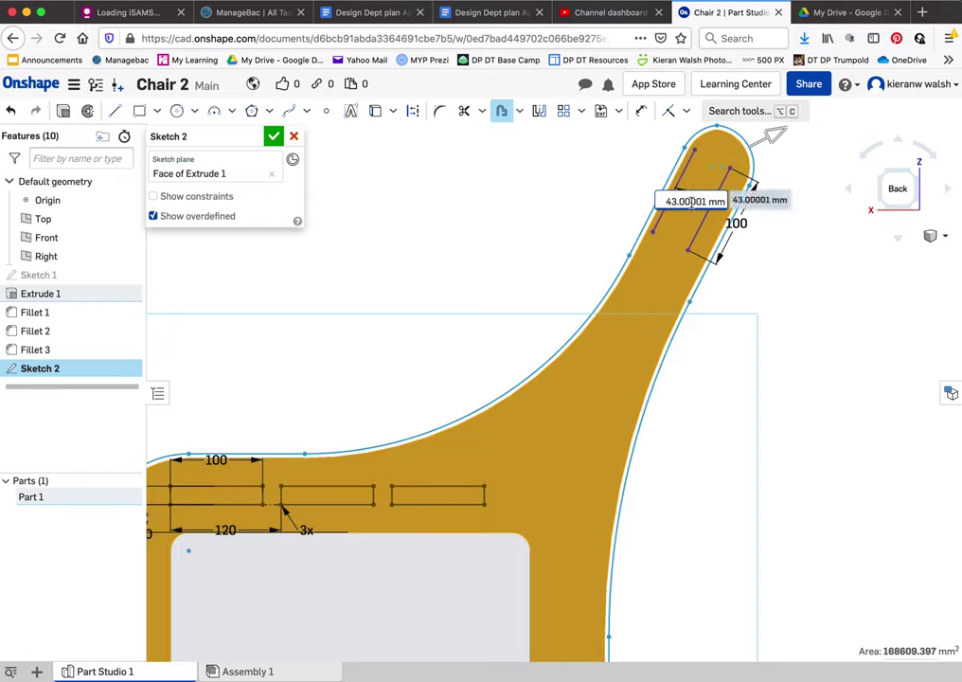
double_click(668, 201)
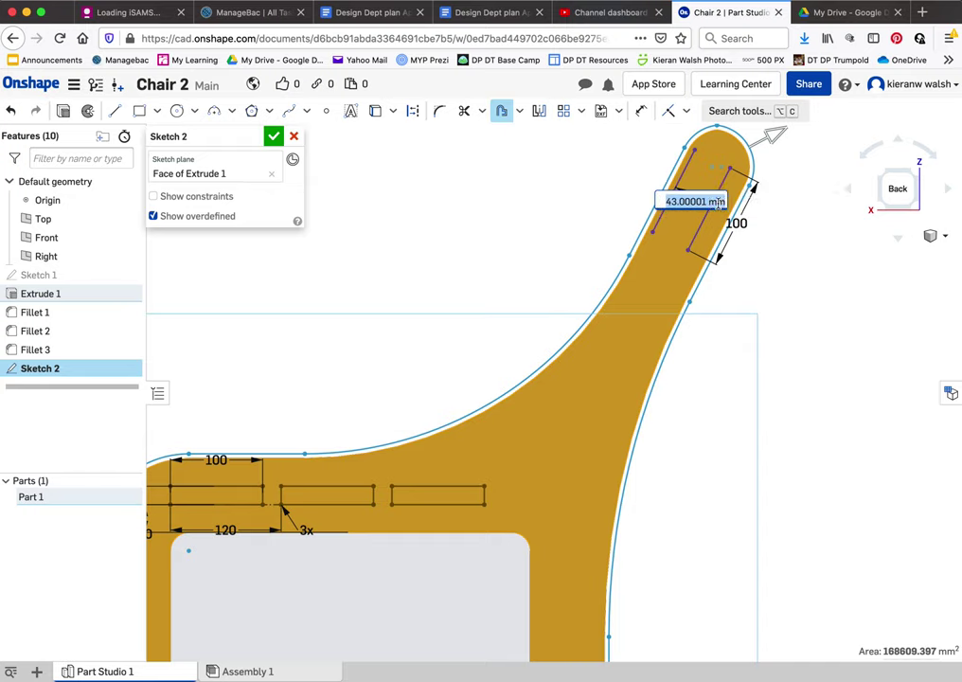
text(20)
key(Return)
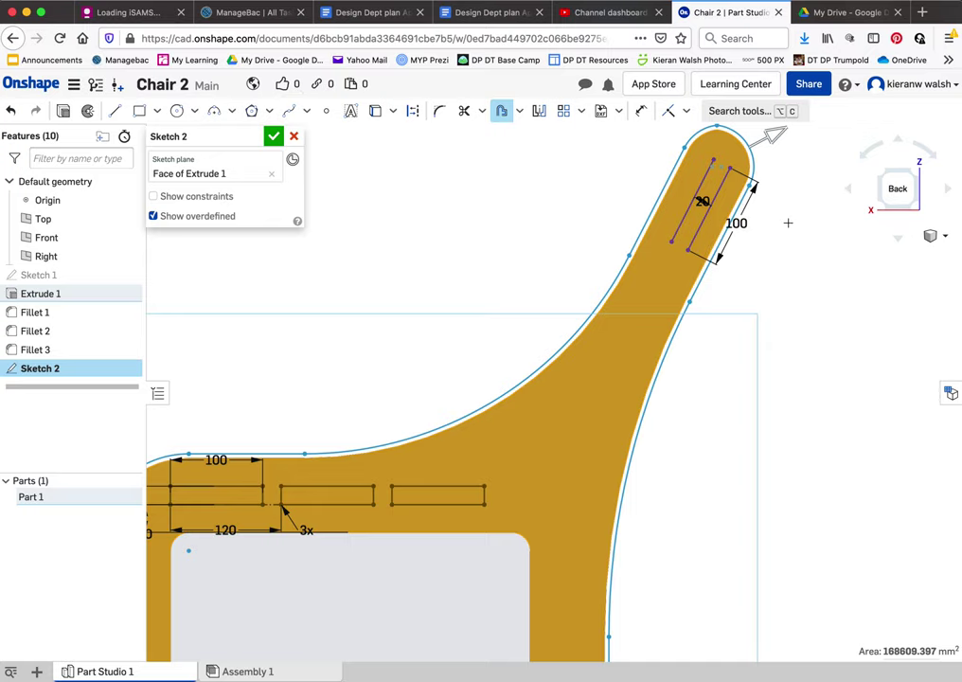
click(115, 111)
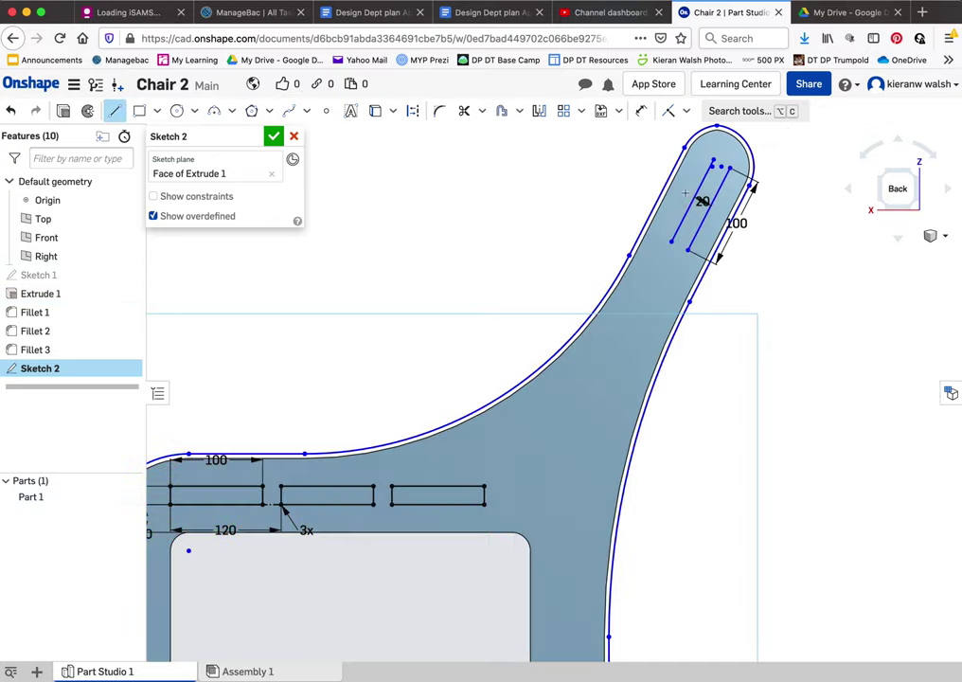
scroll(719, 174, up, 5)
scroll(740, 193, down, 2)
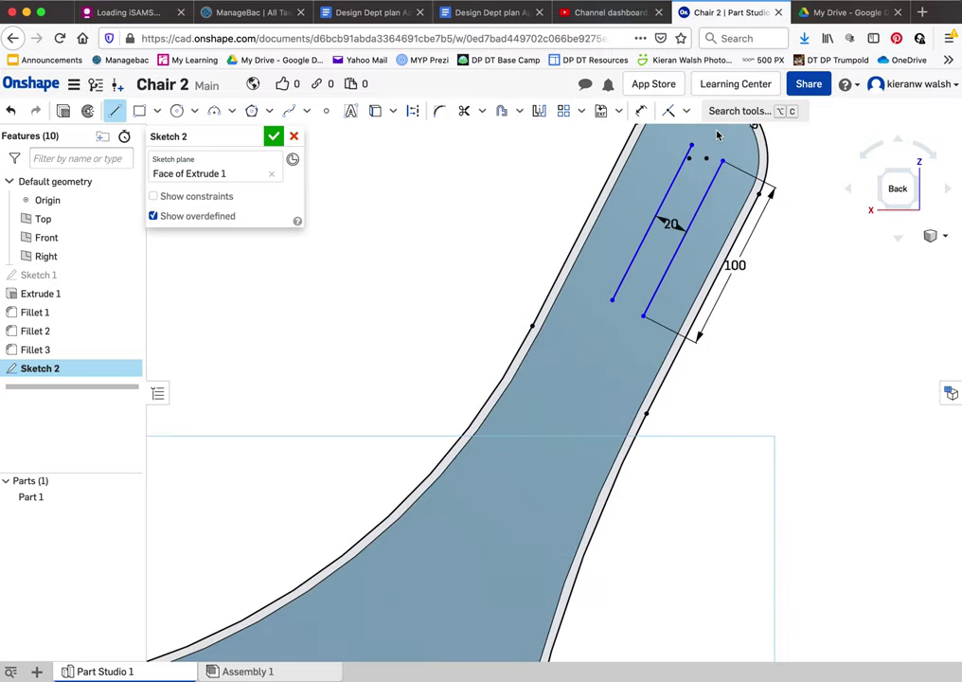
scroll(720, 152, up, 2)
scroll(715, 141, up, 2)
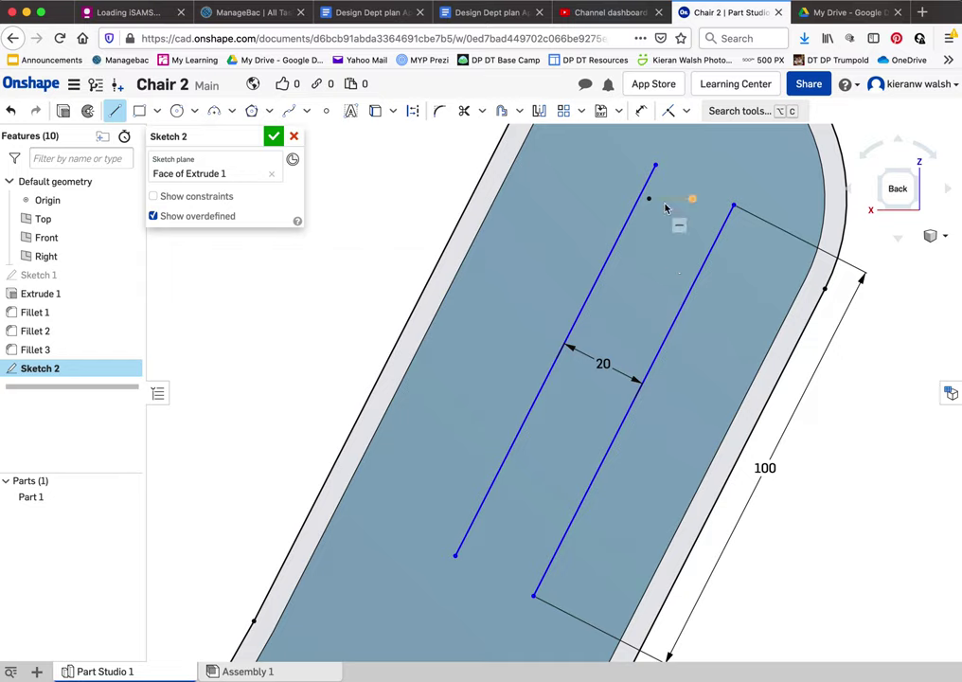
click(116, 111)
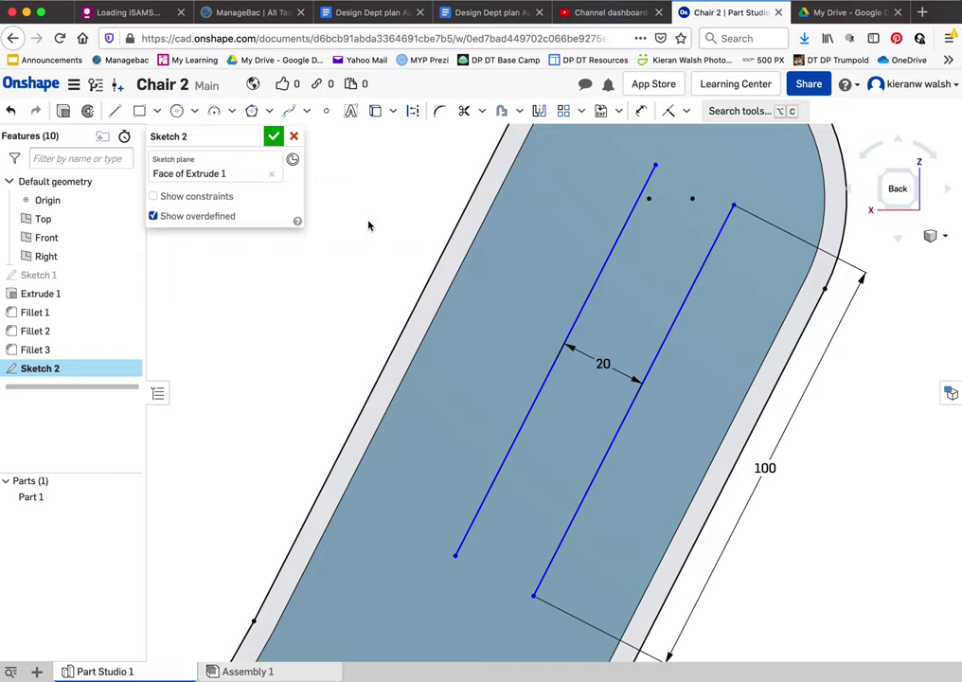
click(693, 199)
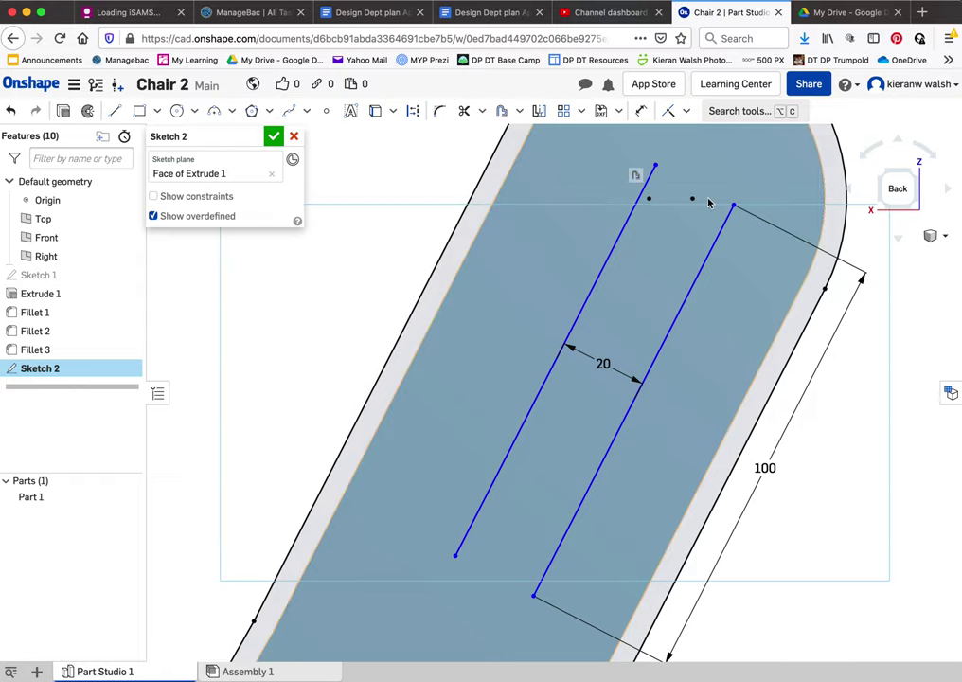
scroll(656, 229, down, 3)
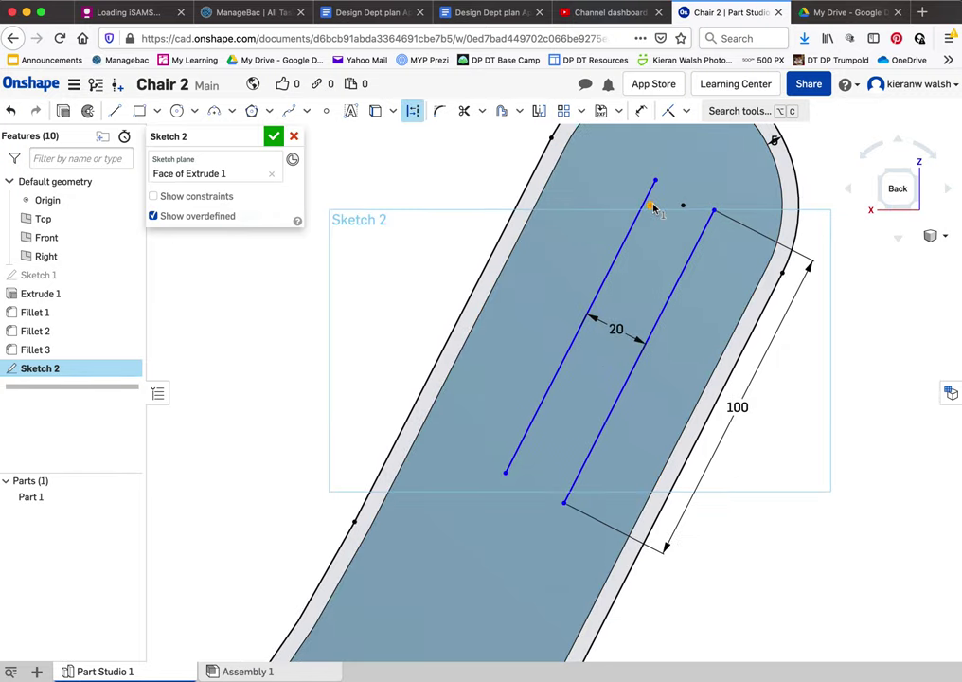
click(114, 111)
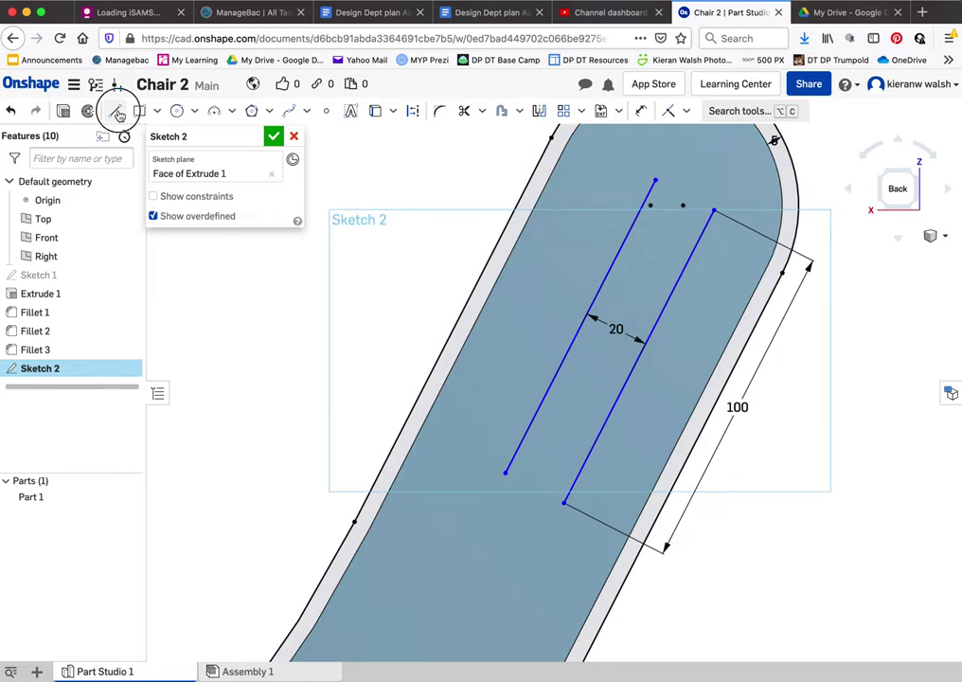
click(716, 213)
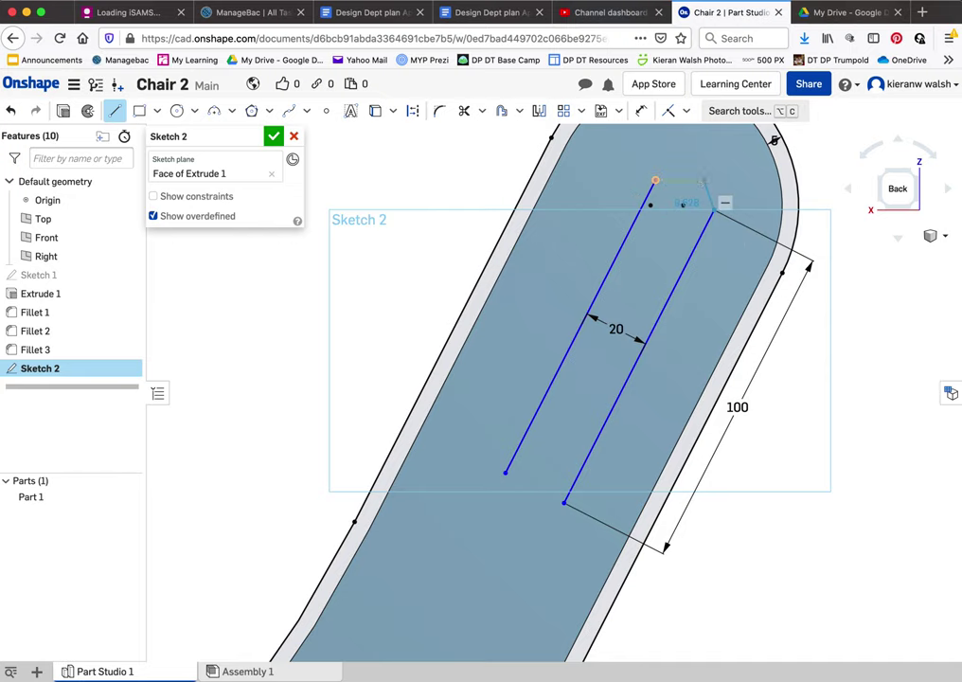
scroll(718, 269, down, 5)
key(Escape)
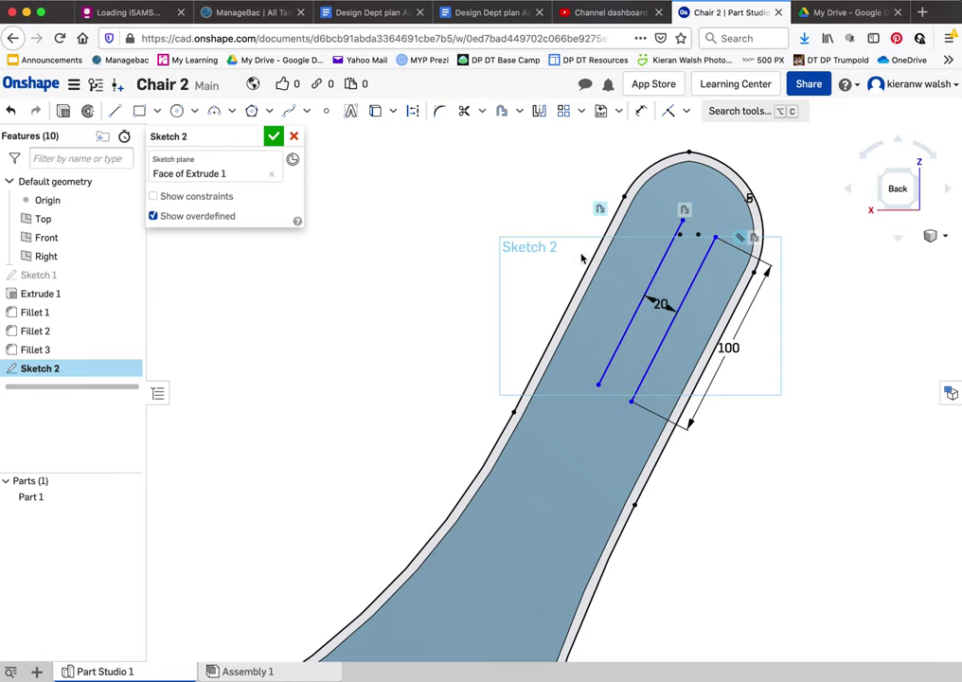
Undo the accidental 5 mm offset around the frame's outline, keeping the two parallel backrest lines
click(638, 300)
key(u)
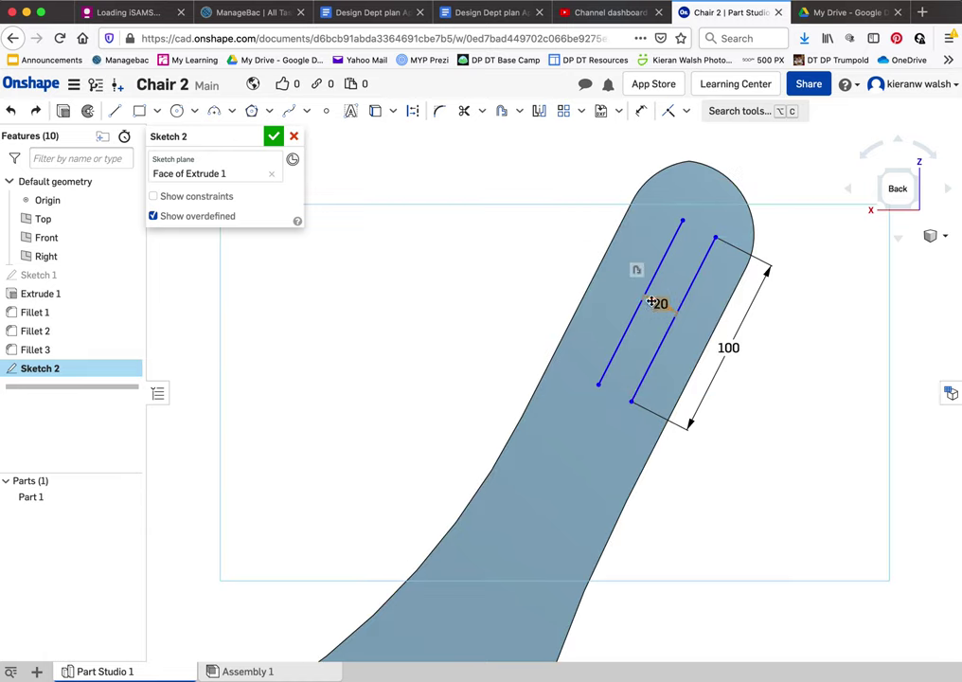
scroll(679, 267, down, 1)
scroll(683, 275, up, 3)
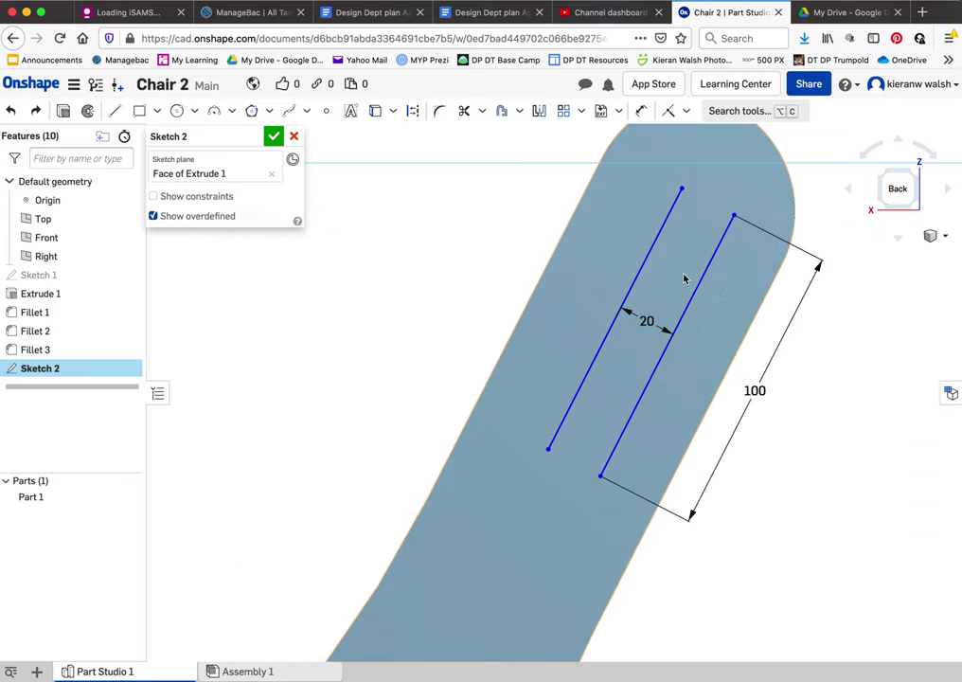
Connect the ends of the two parallel backrest lines with straight lines, closing them into a 100 by 20 mm slot
scroll(684, 280, down, 5)
scroll(686, 286, up, 2)
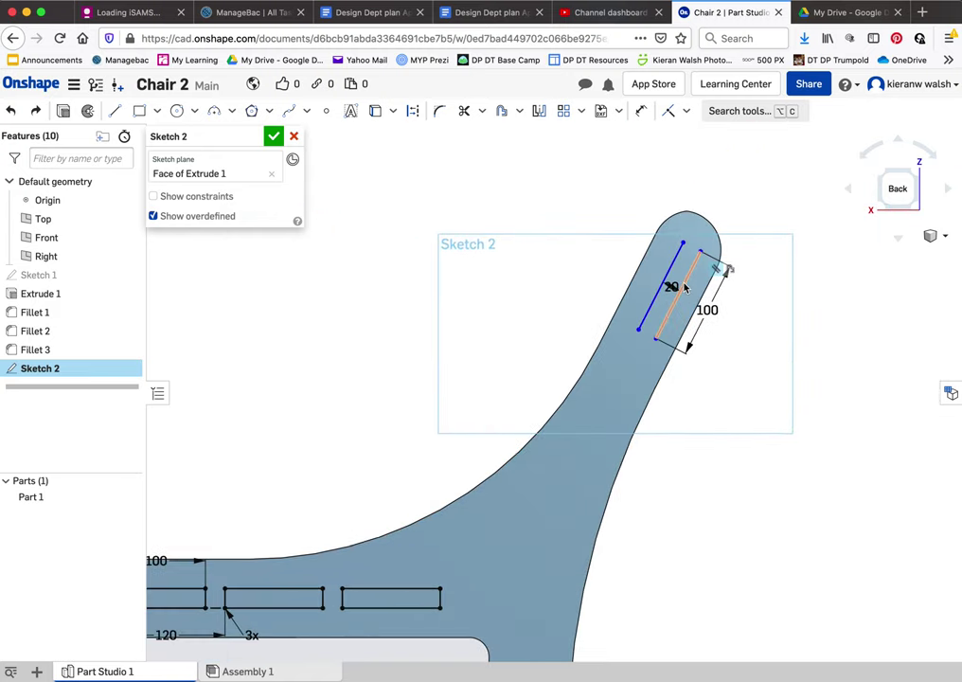
scroll(685, 288, up, 1)
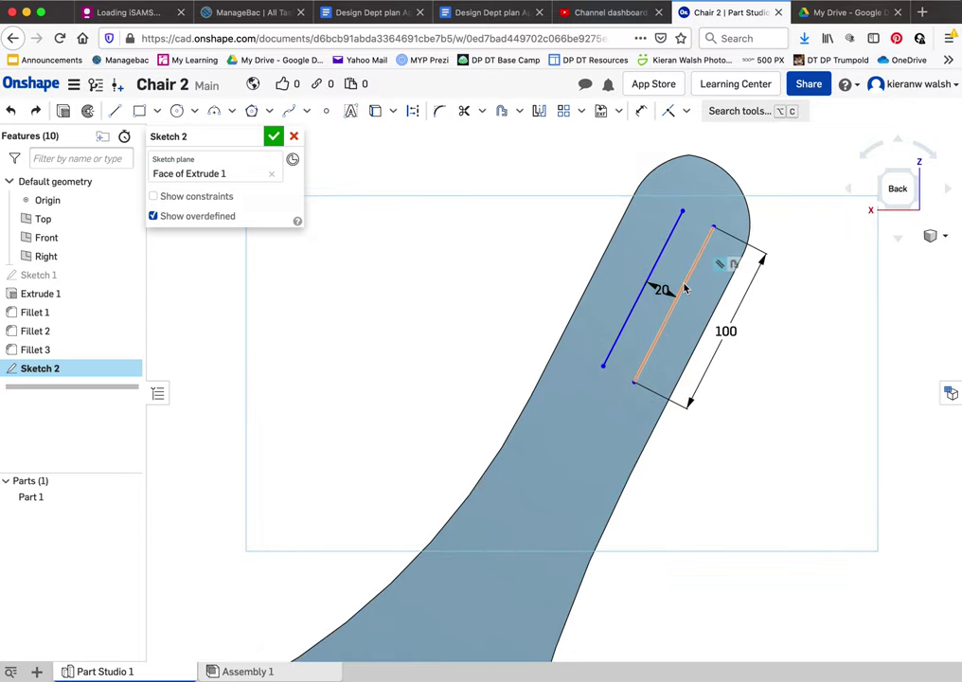
scroll(718, 279, up, 2)
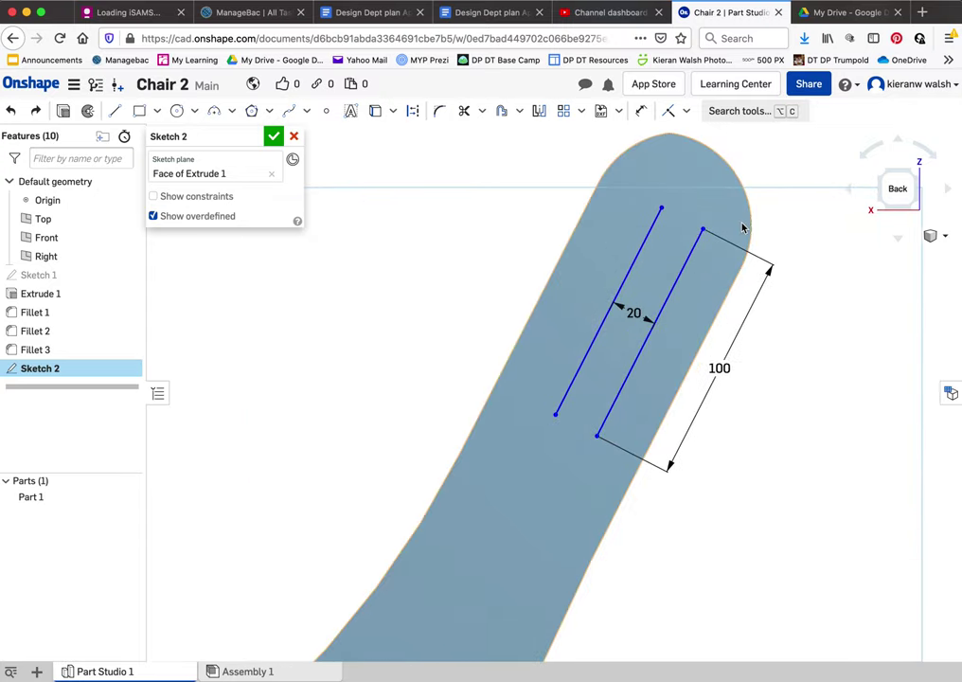
click(115, 111)
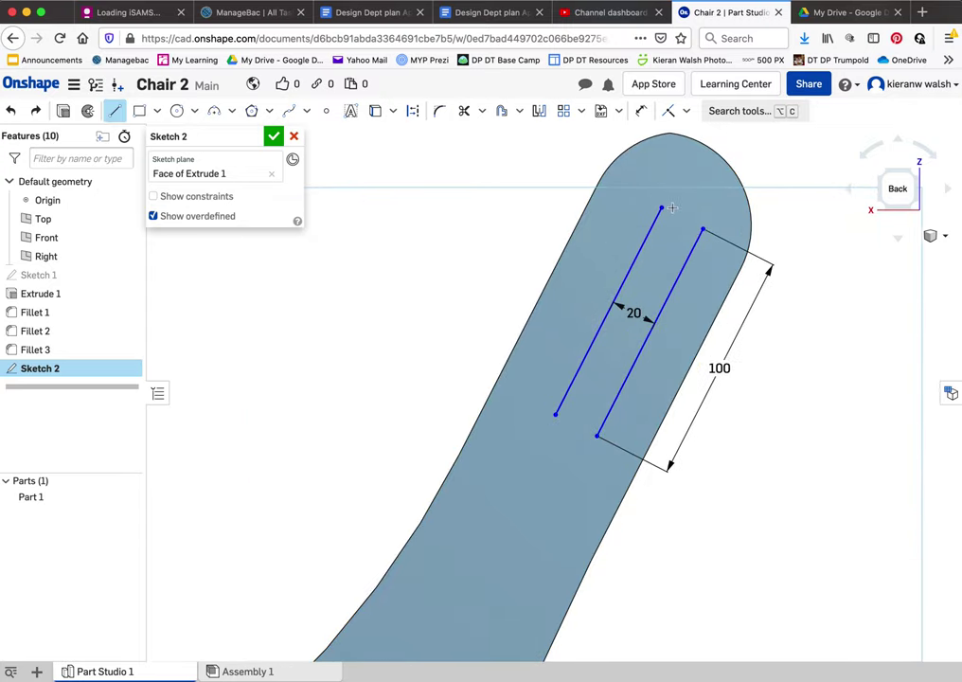
mouse_move(661, 207)
mouse_down()
mouse_move(695, 216)
mouse_move(703, 228)
mouse_up()
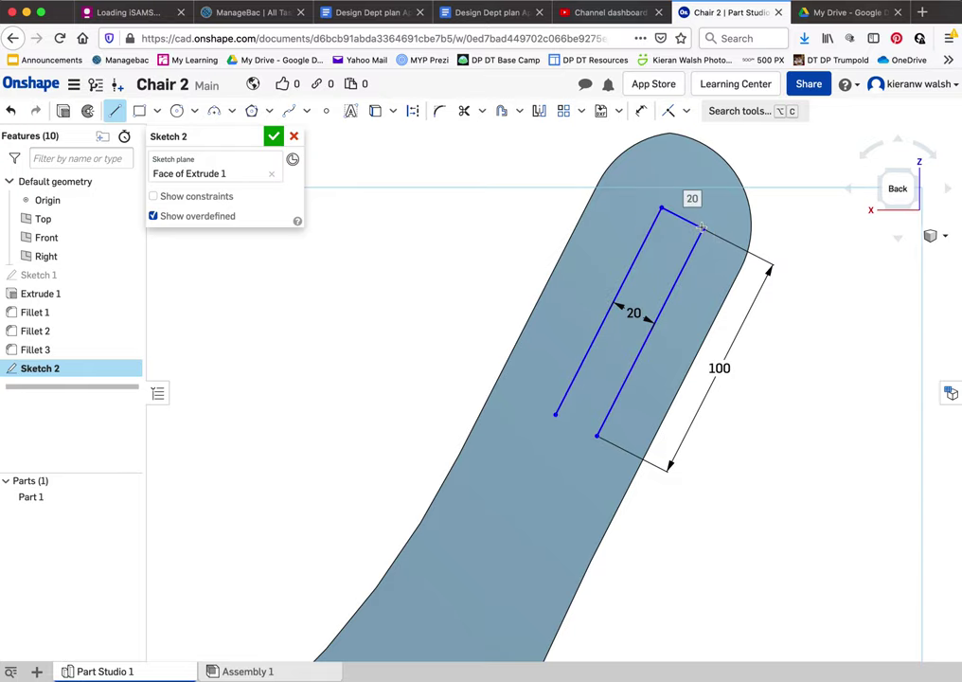
drag(556, 414, 597, 435)
Copy the closed backrest slot with its dimensions and paste the duplicate just behind the backrest's rear edge
scroll(682, 360, down, 5)
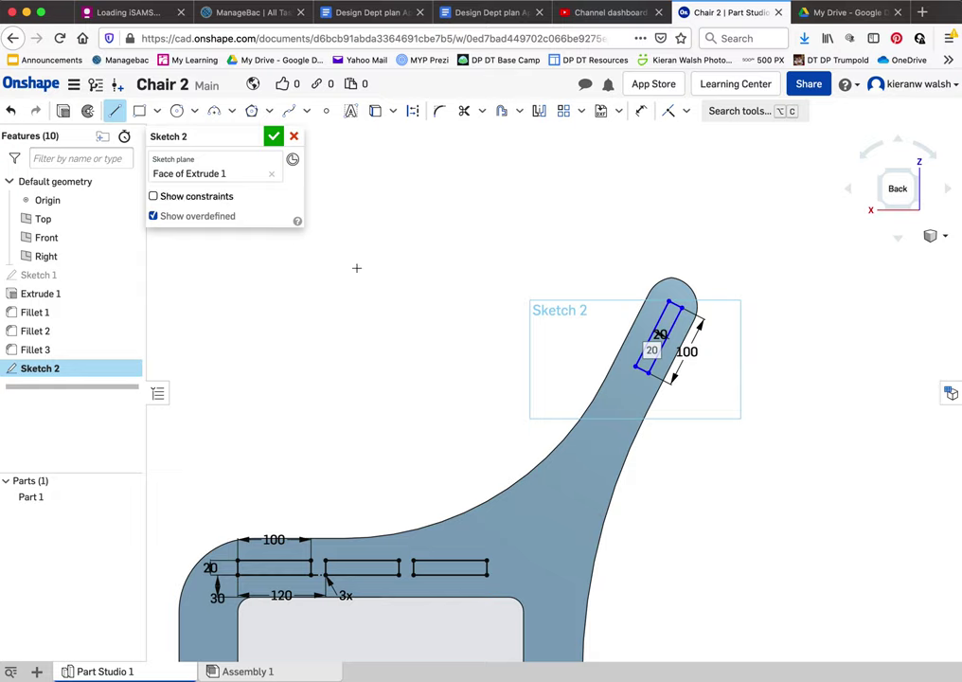
mouse_move(617, 289)
mouse_down()
mouse_move(688, 367)
mouse_move(691, 388)
mouse_up()
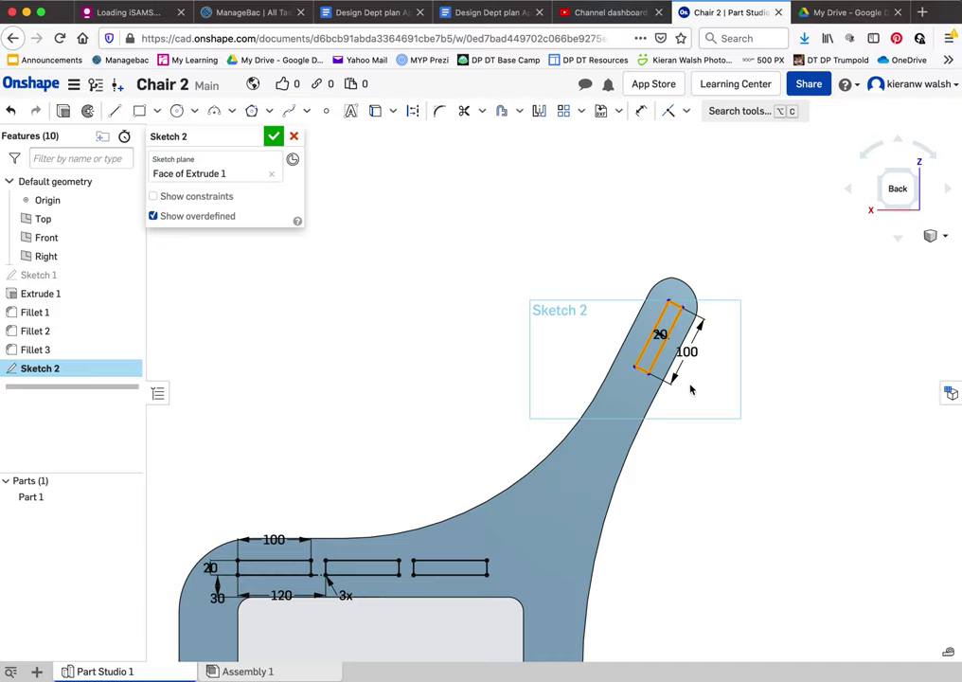
key(ctrl+v)
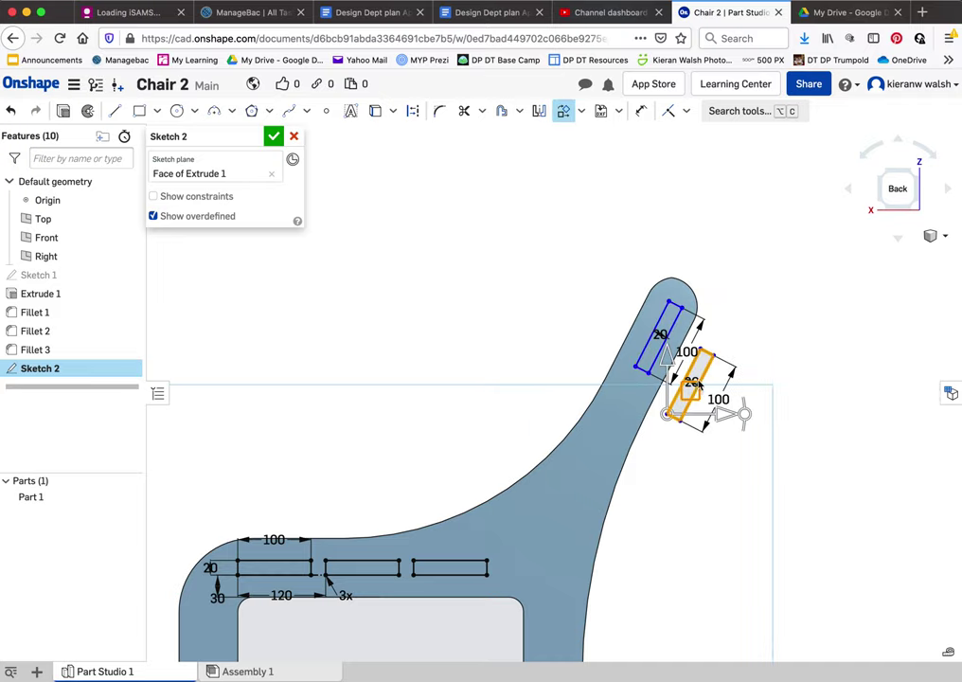
scroll(717, 404, up, 1)
scroll(716, 404, up, 1)
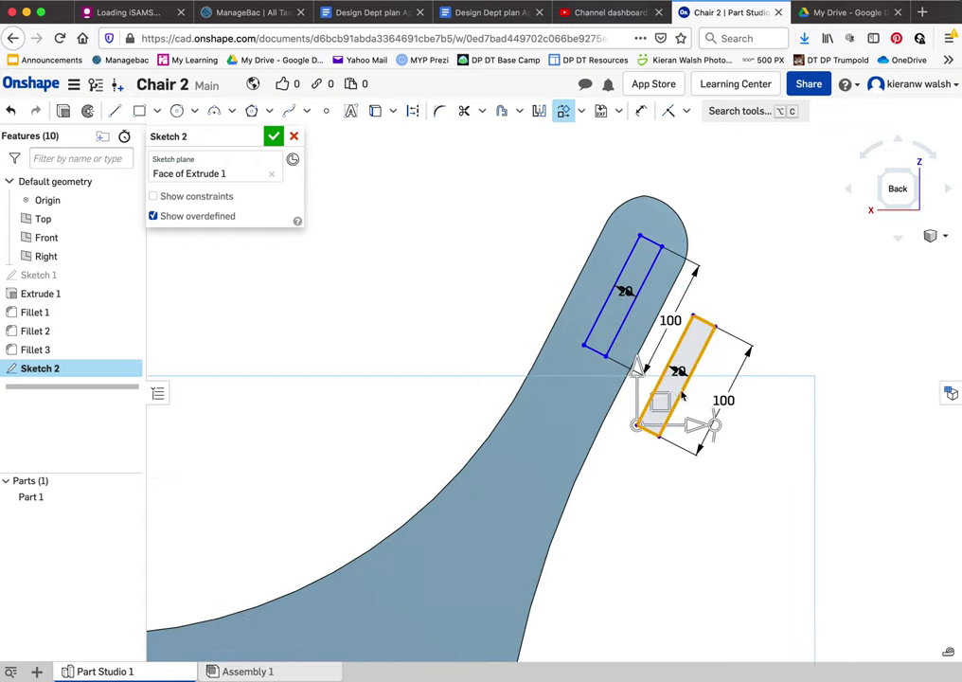
scroll(649, 409, up, 2)
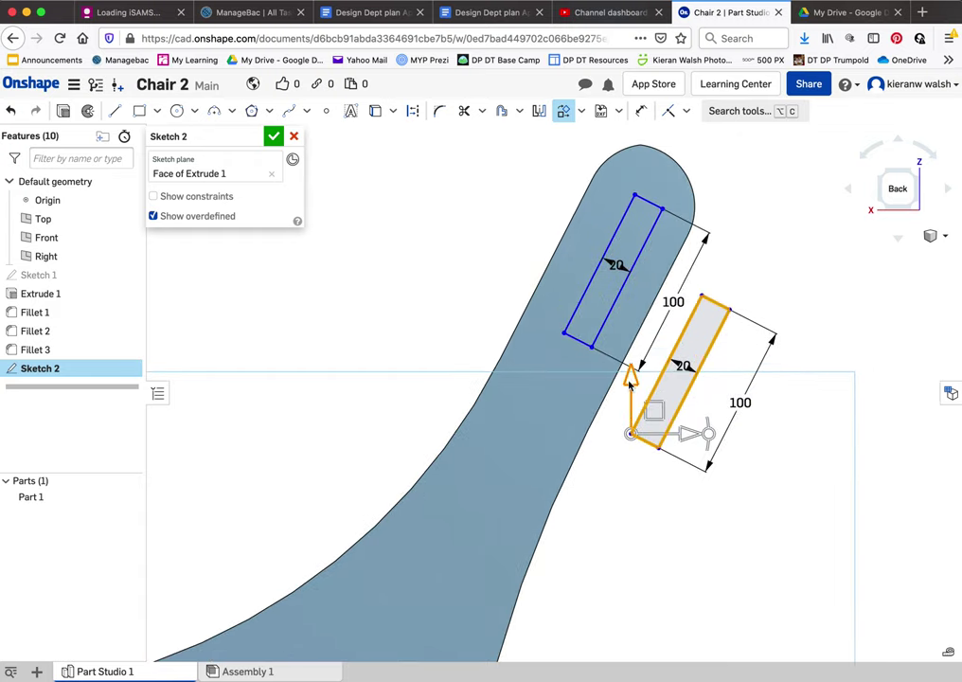
click(731, 367)
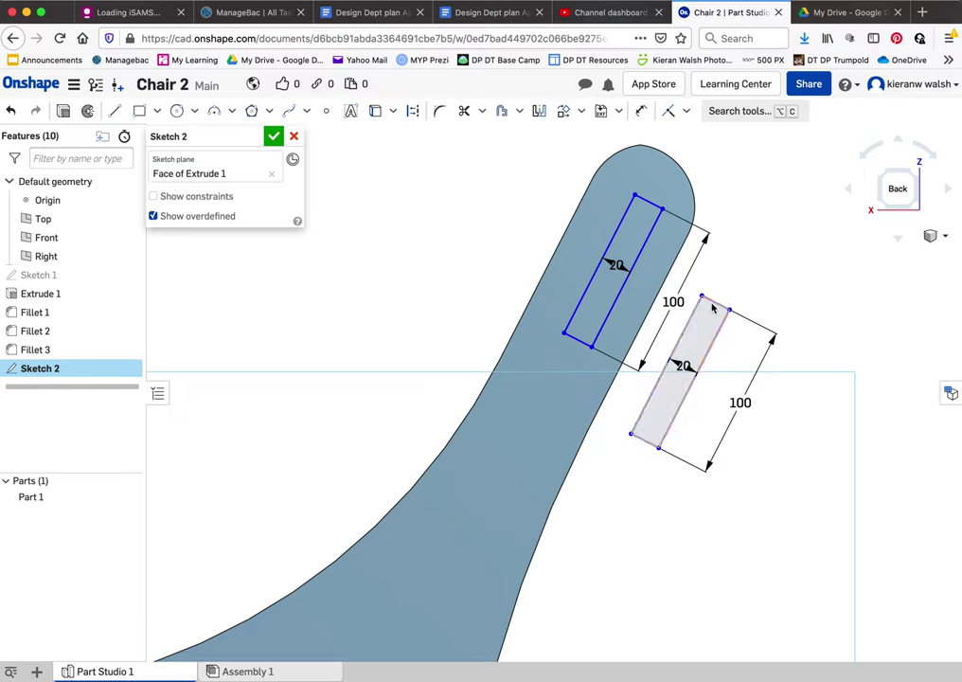
Select all four sides of the pasted slot and move it into the backrest, in line below the first slot
drag(656, 275, 745, 423)
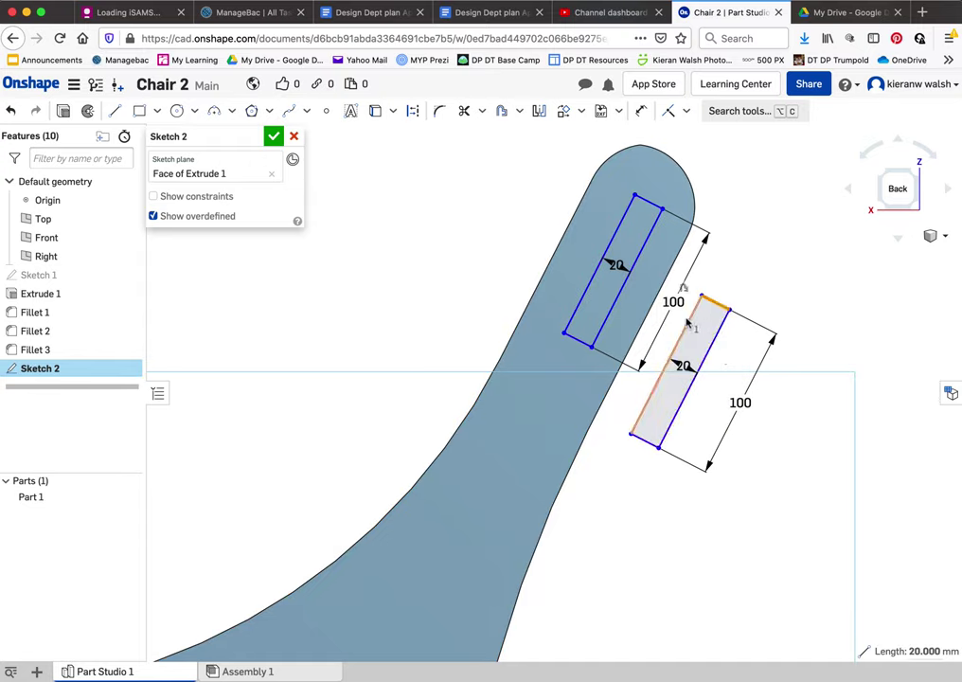
click(773, 279)
click(690, 326)
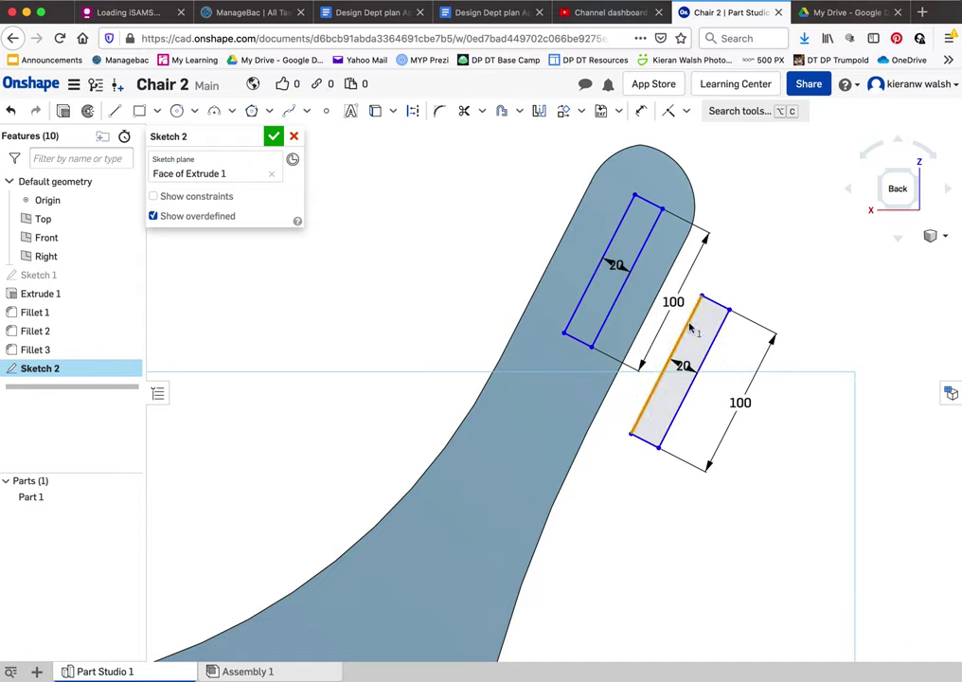
click(716, 304)
click(725, 336)
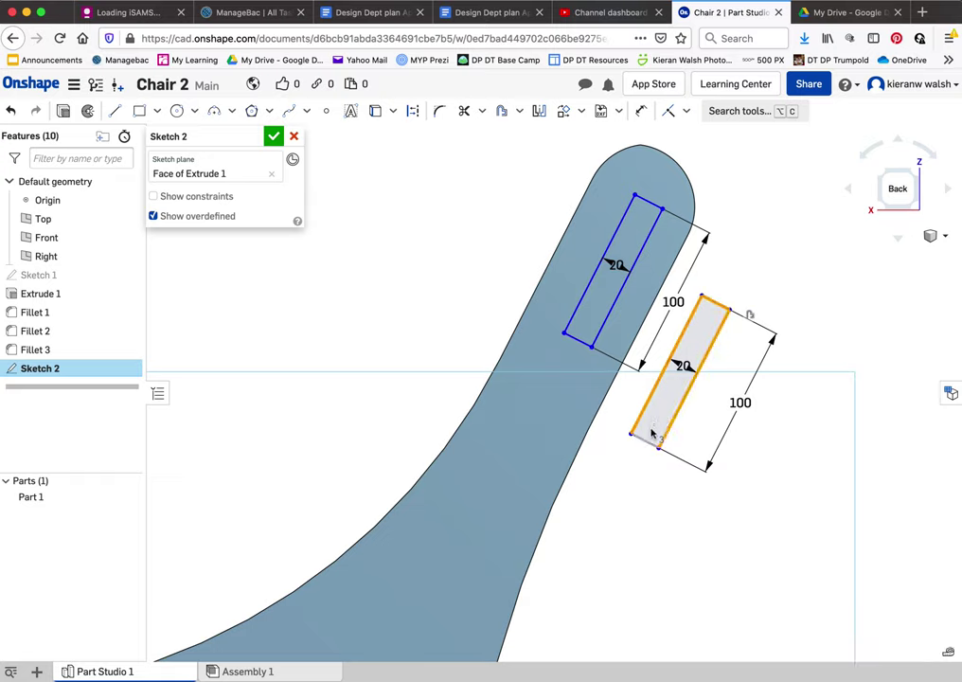
click(646, 440)
drag(676, 423, 524, 486)
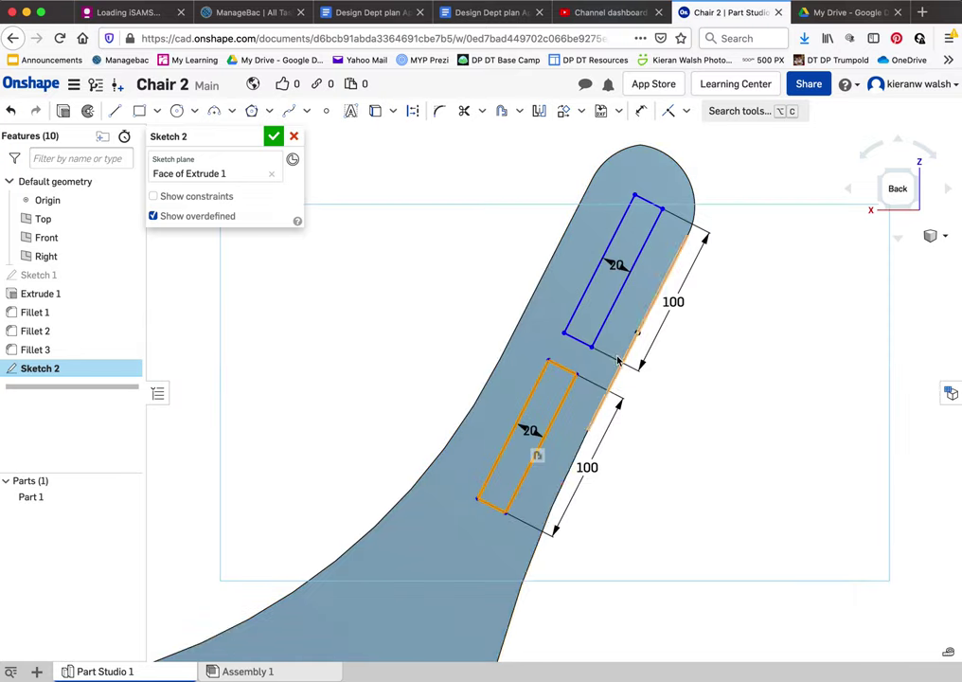
Dimension the upper slot's rear side 25 mm from the backrest's straight rear edge
scroll(637, 355, down, 2)
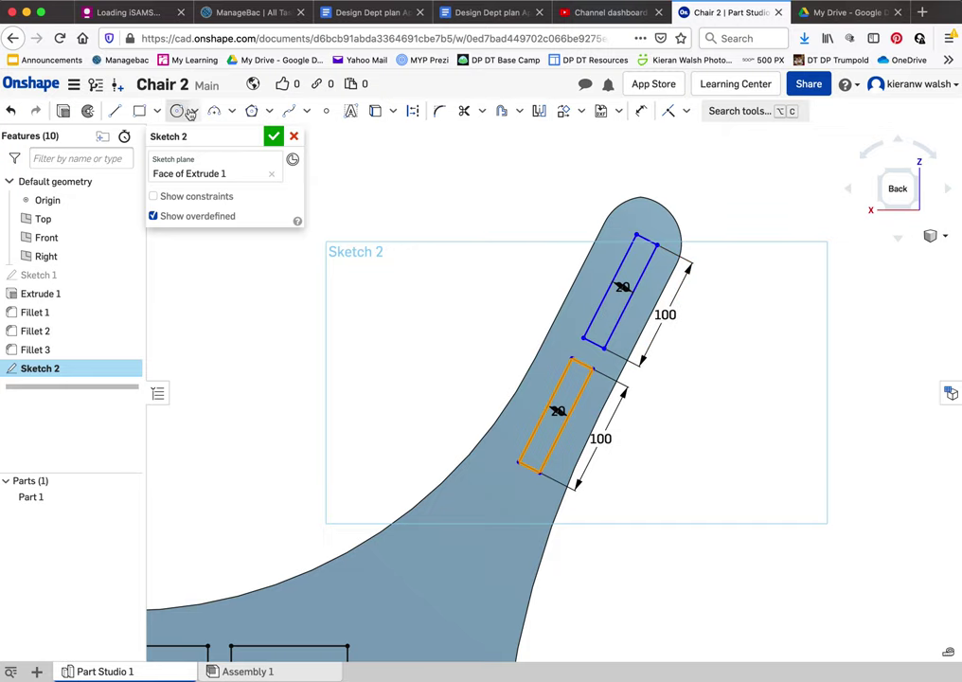
click(640, 110)
click(628, 310)
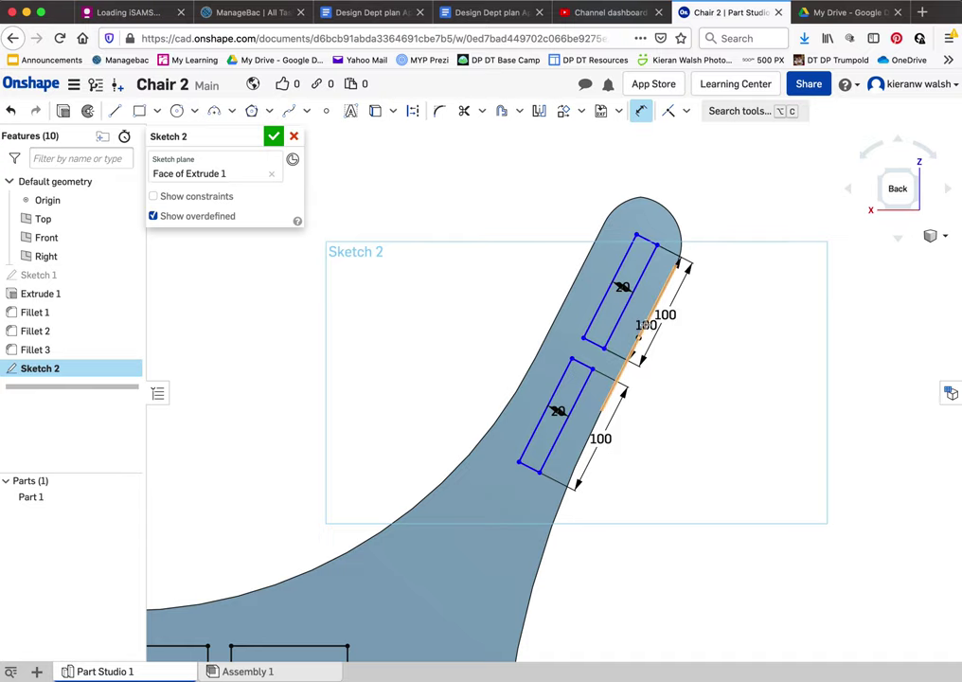
click(663, 299)
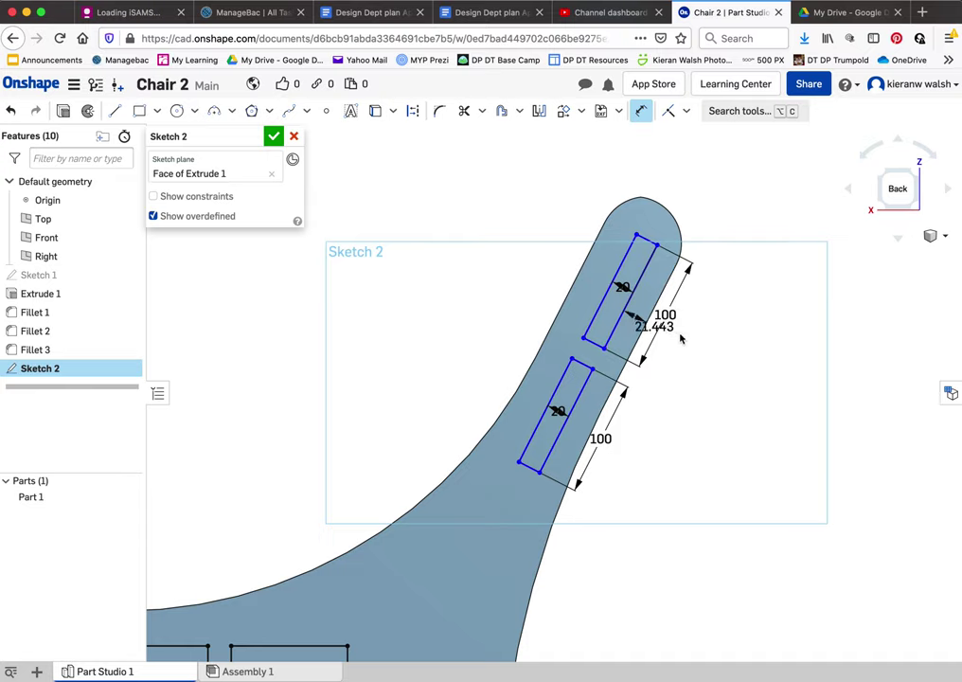
click(731, 325)
text(25)
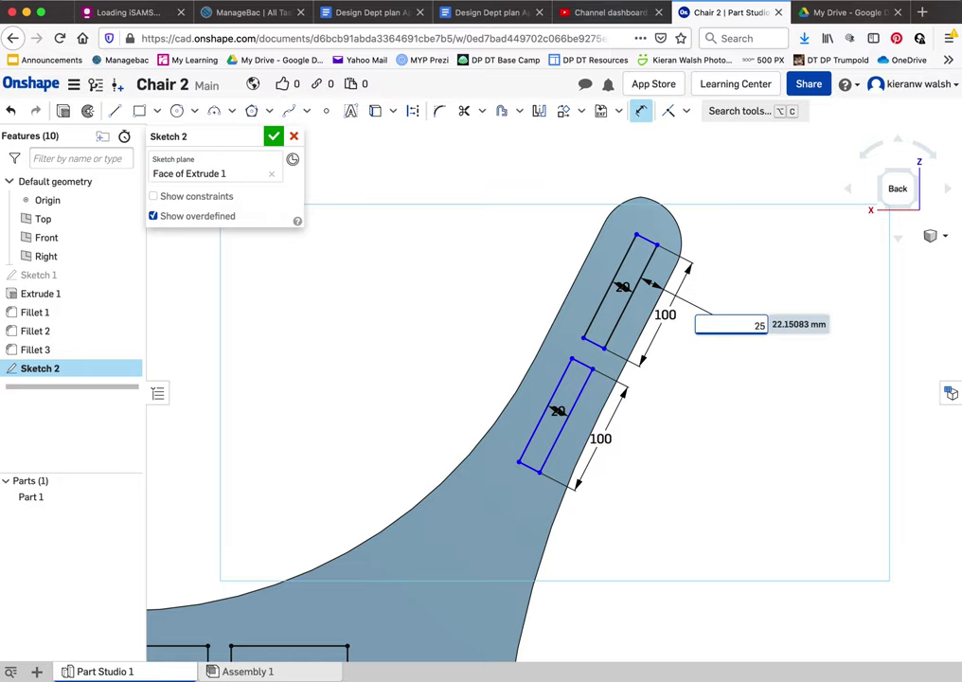
key(Return)
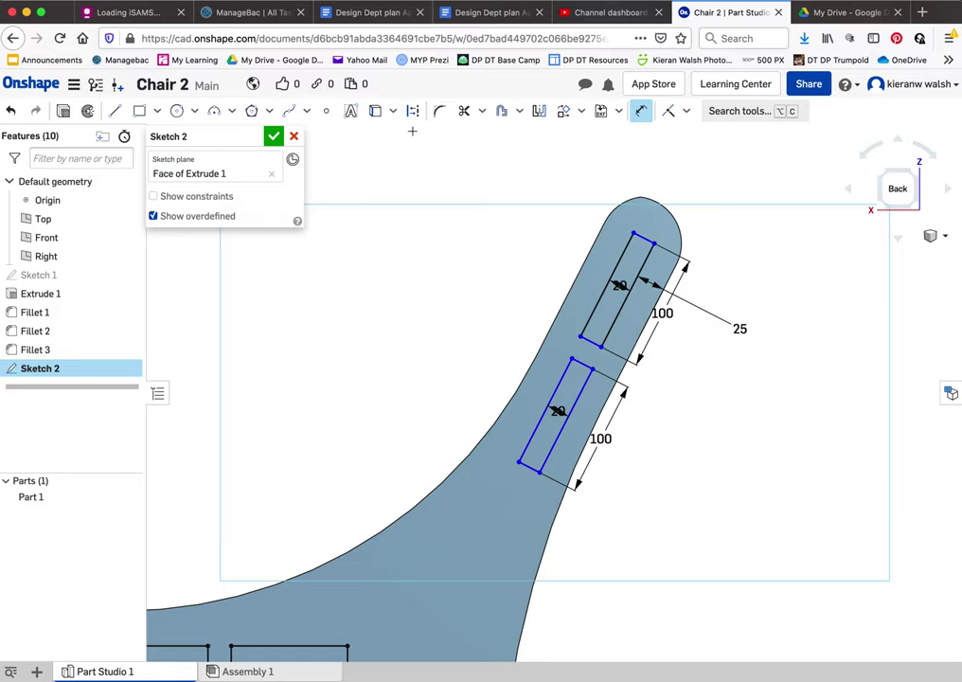
Dimension the second slot's rear side 25 mm from the same straight rear edge of the backrest
click(579, 399)
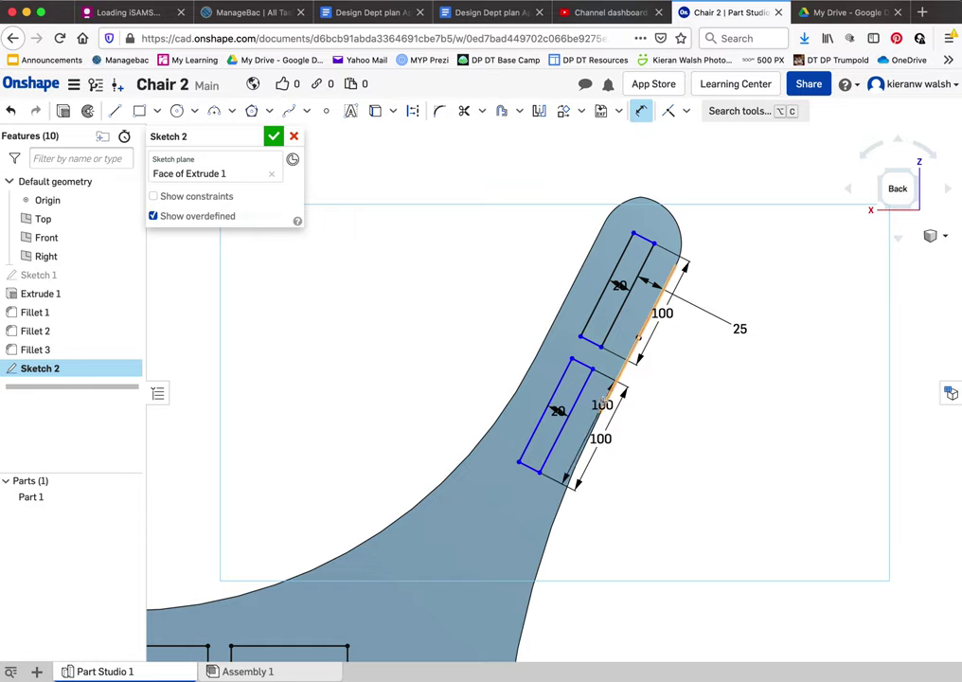
click(606, 397)
click(674, 422)
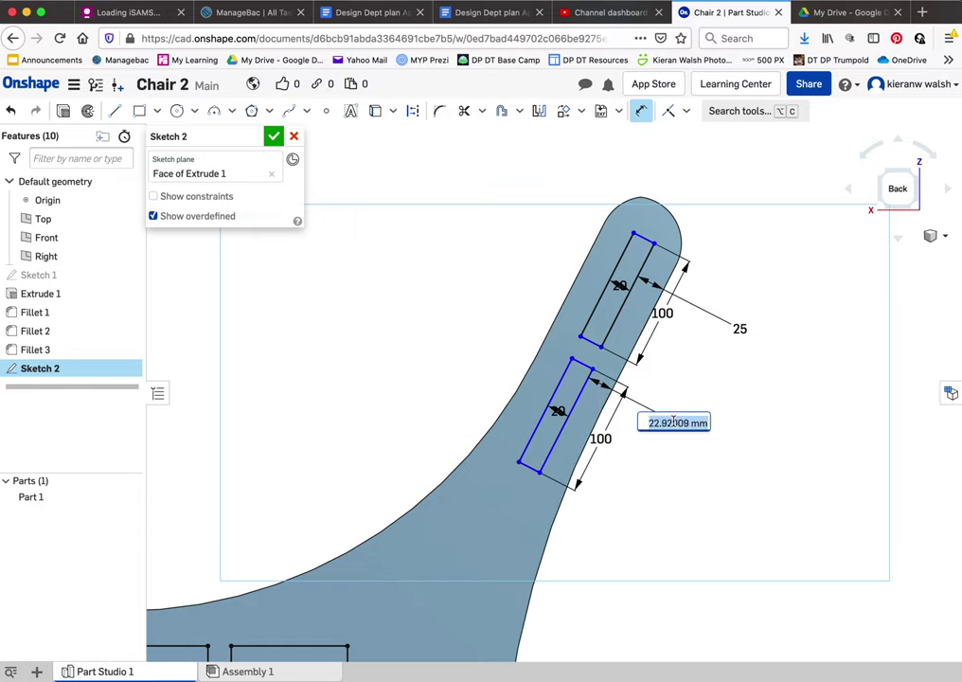
text(25)
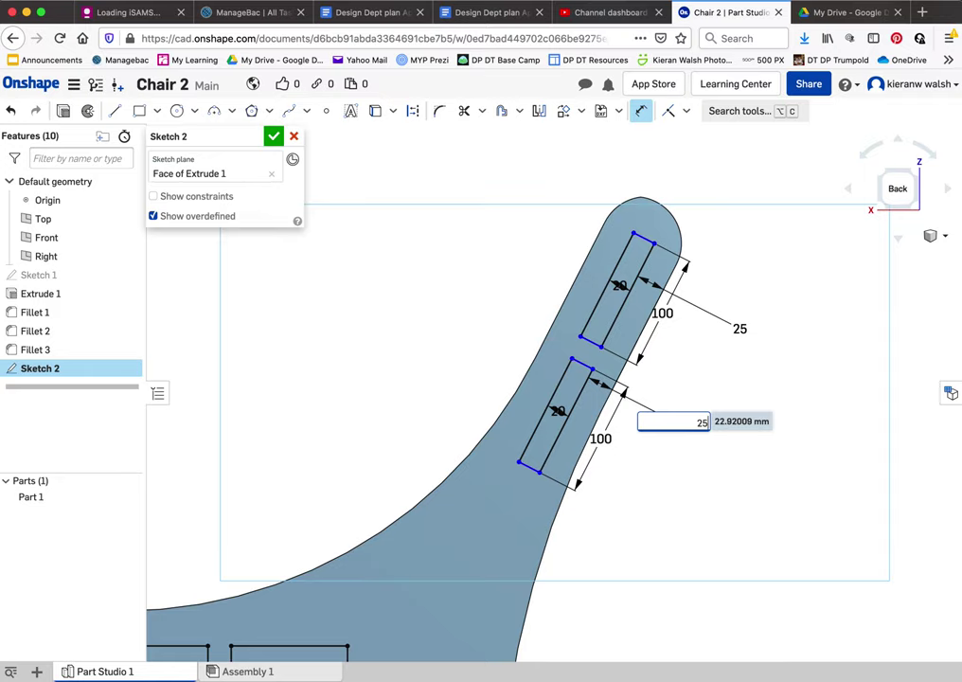
key(Return)
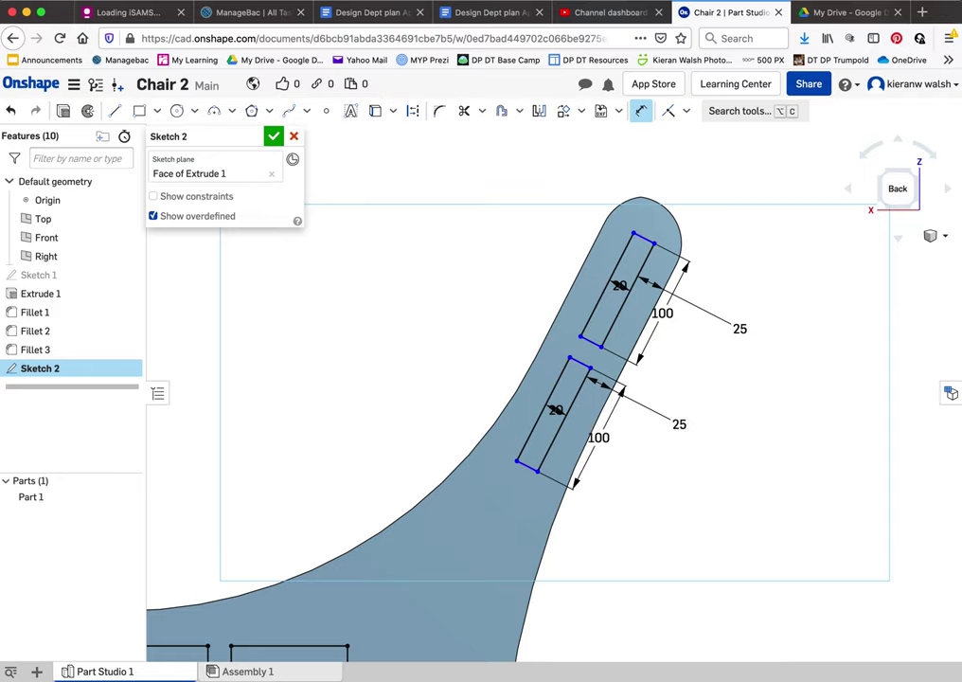
Copy the second backrest slot and paste a third one just outside the frame's rear edge
scroll(578, 372, up, 5)
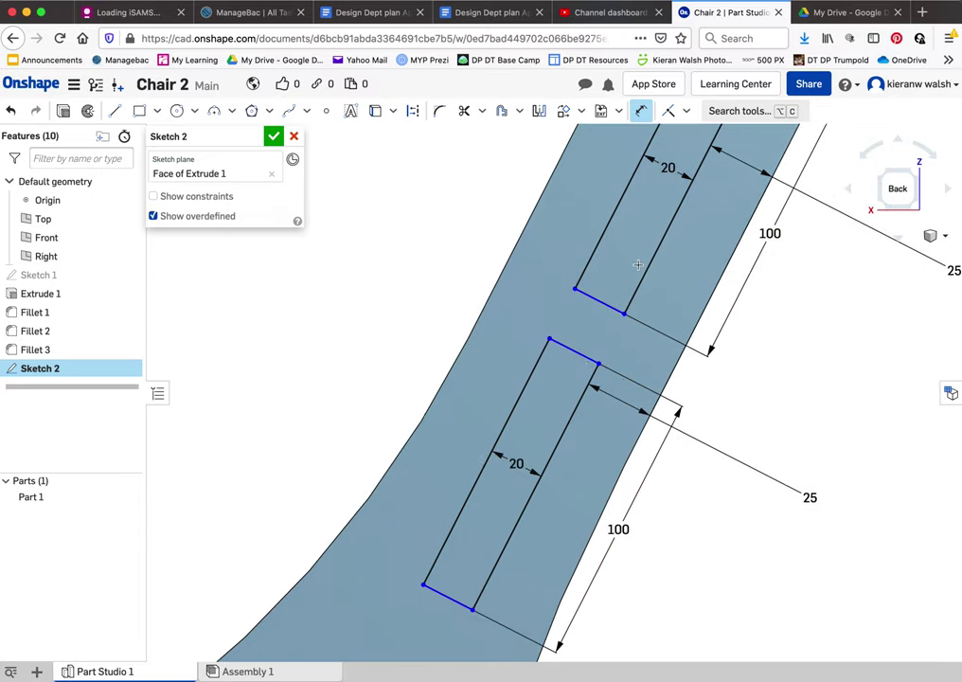
scroll(616, 453, down, 8)
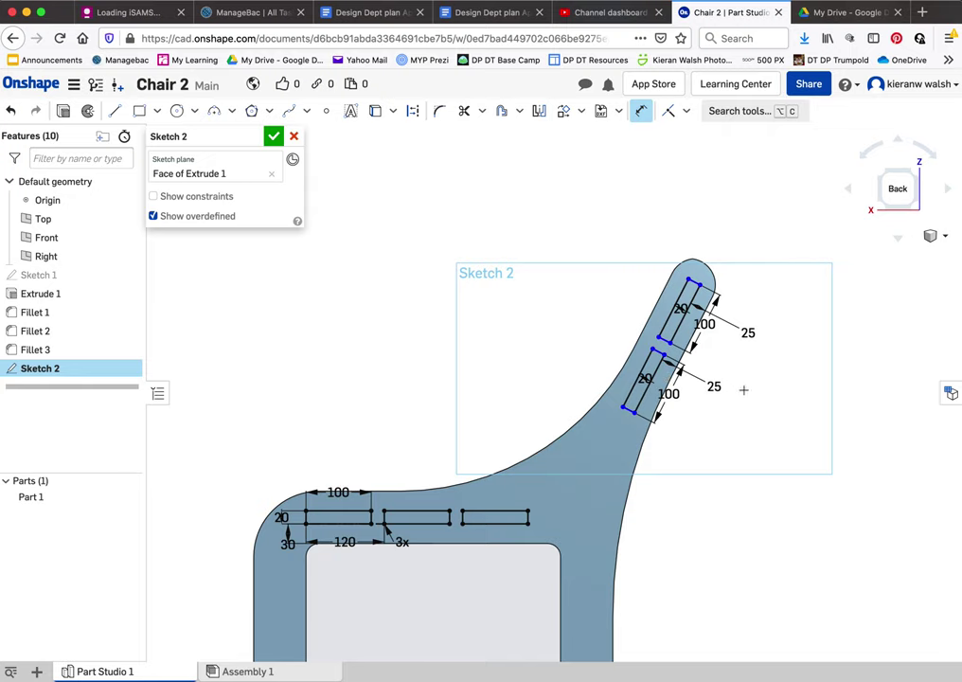
drag(604, 334, 669, 431)
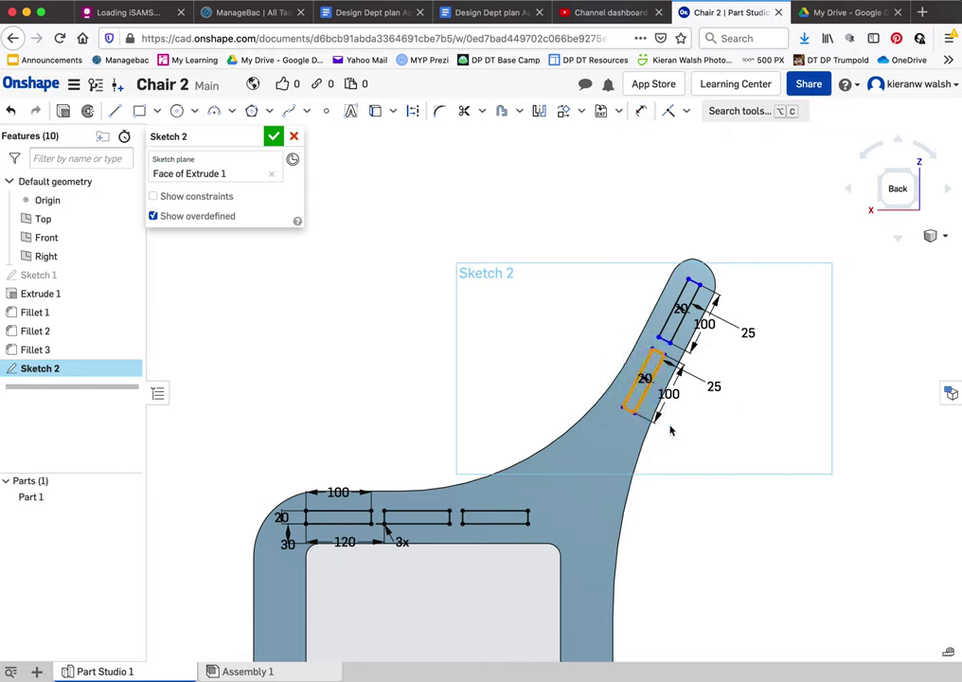
key(ctrl+c)
key(ctrl+v)
click(668, 440)
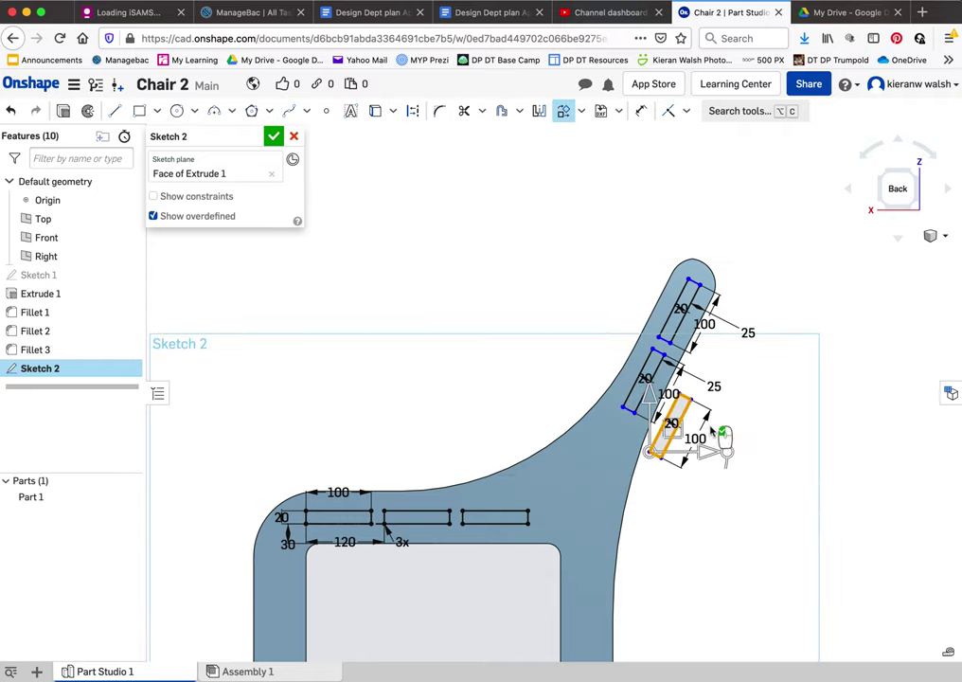
click(748, 414)
Select all four sides of the third slot and move it inside the frame, in line below the second slot
scroll(674, 421, up, 4)
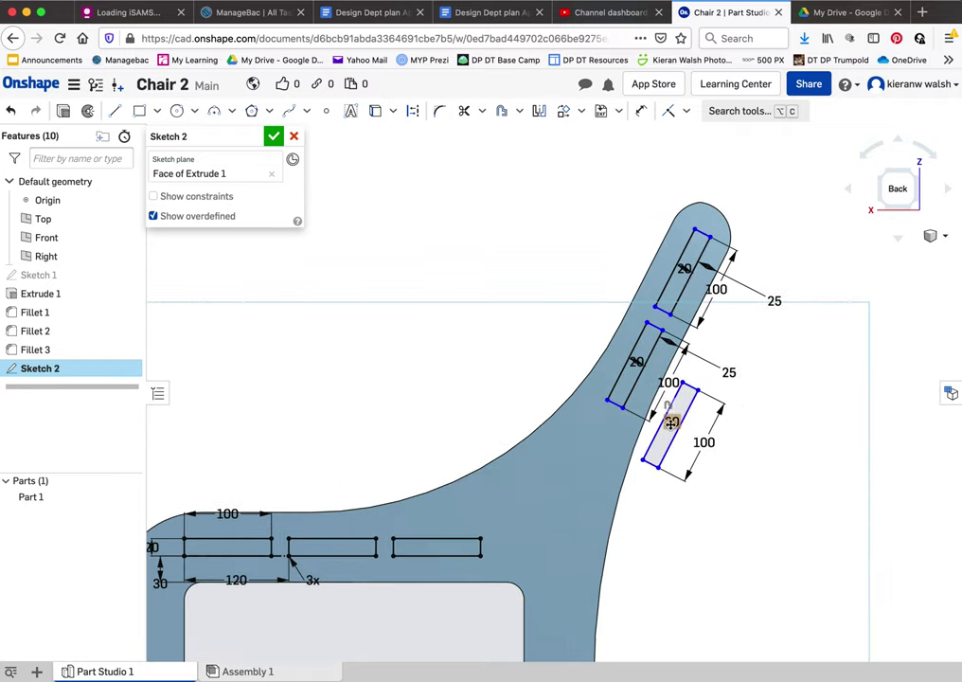
click(673, 406)
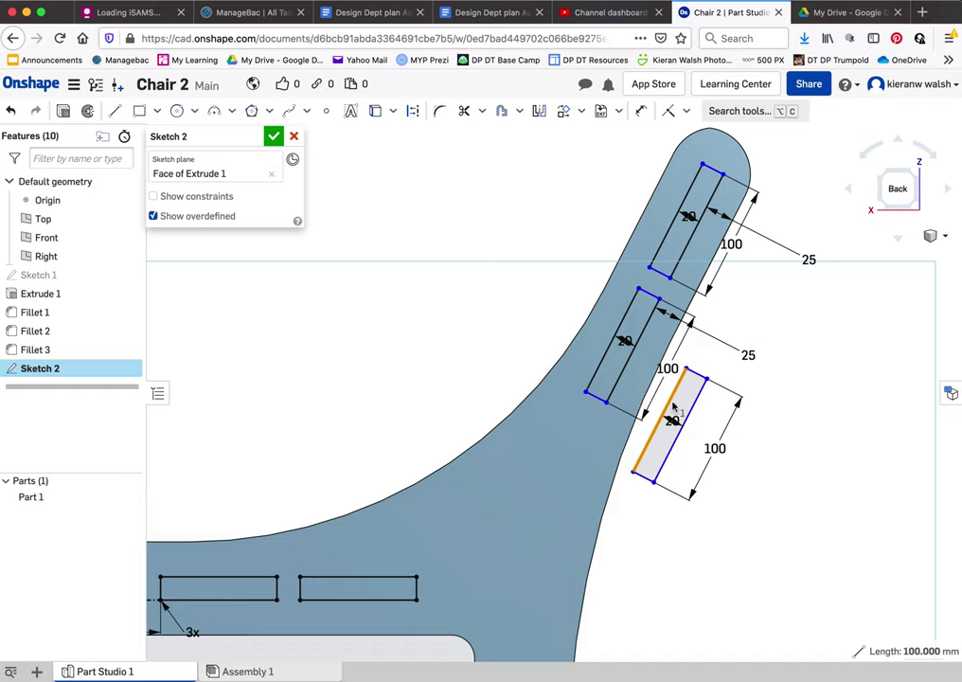
click(698, 375)
click(697, 430)
click(644, 478)
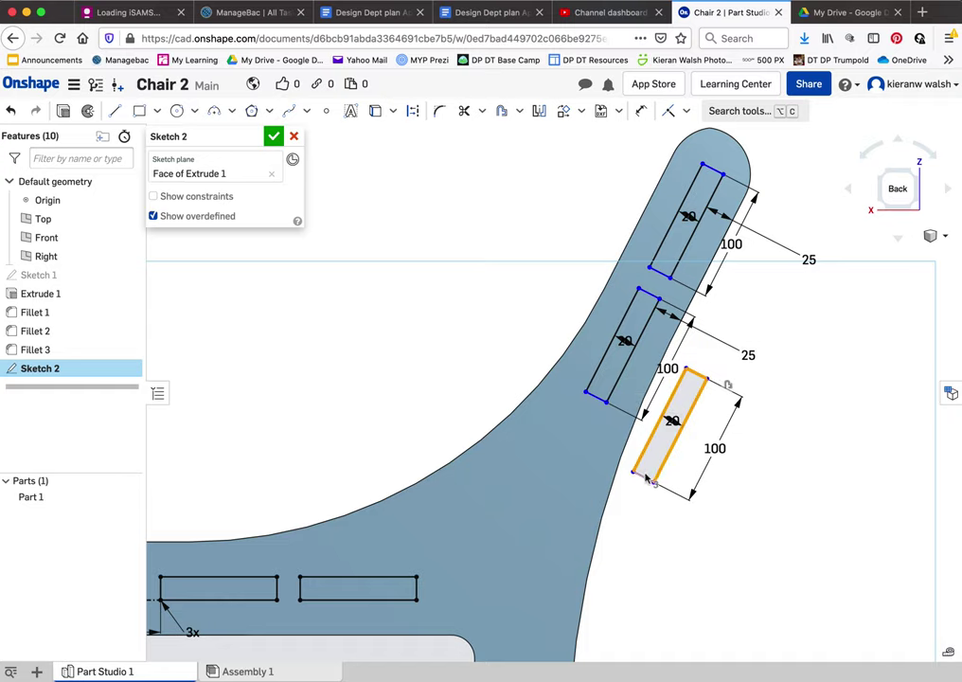
click(647, 477)
click(646, 477)
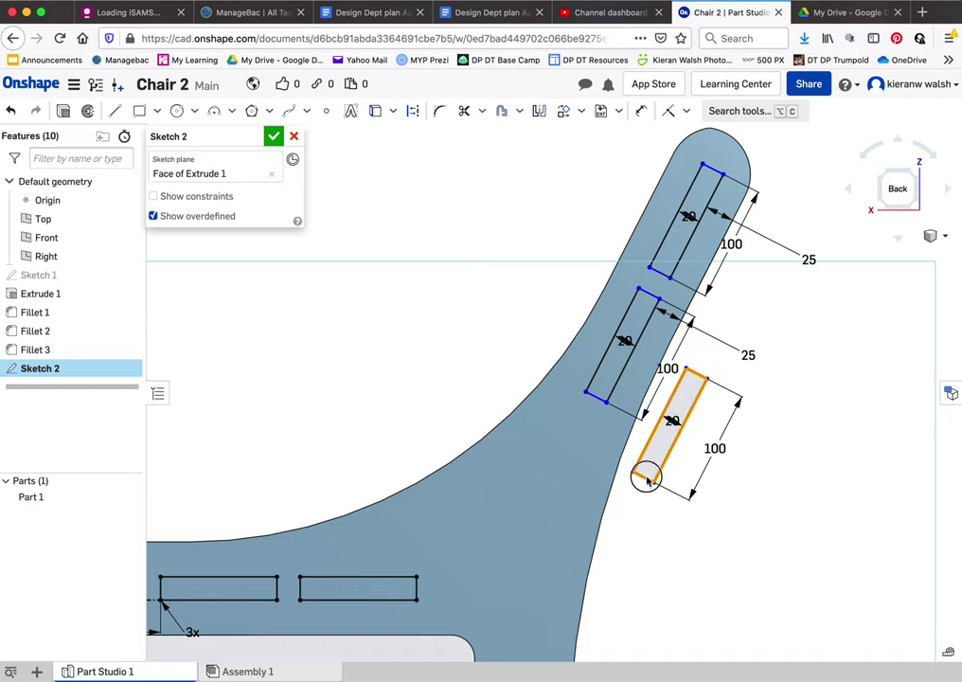
drag(646, 477, 539, 518)
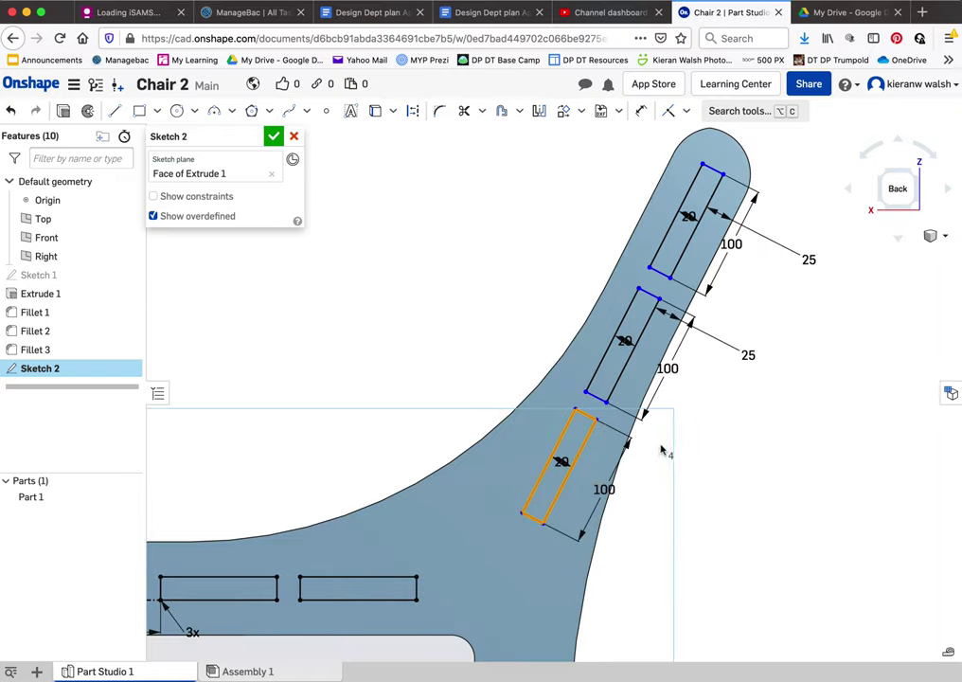
Dimension the third backrest slot's rear side 25 mm from the backrest's straight rear edge
click(640, 111)
click(577, 458)
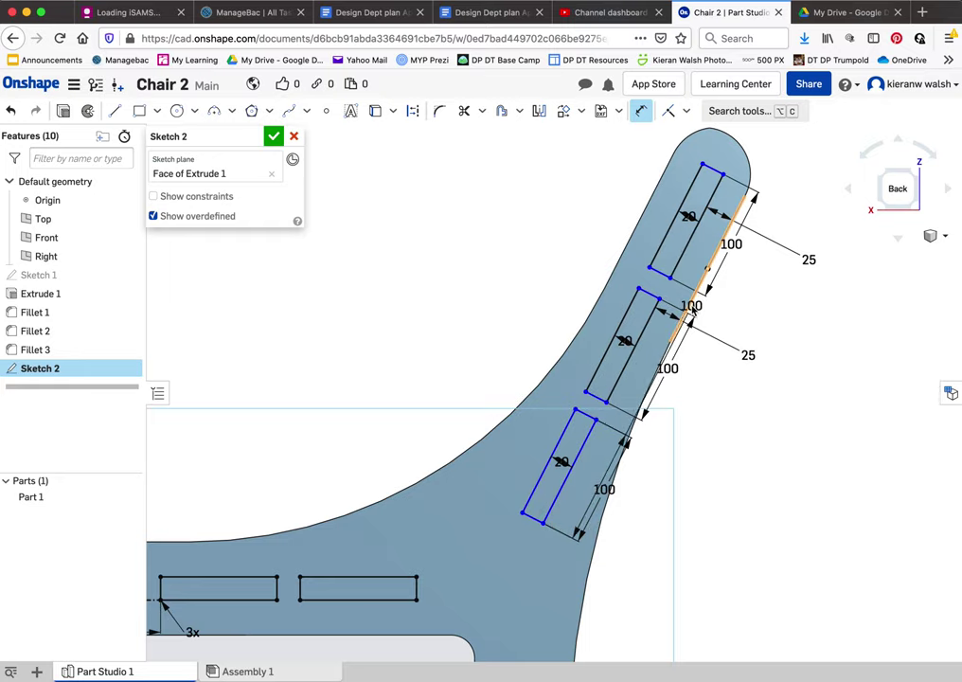
click(694, 309)
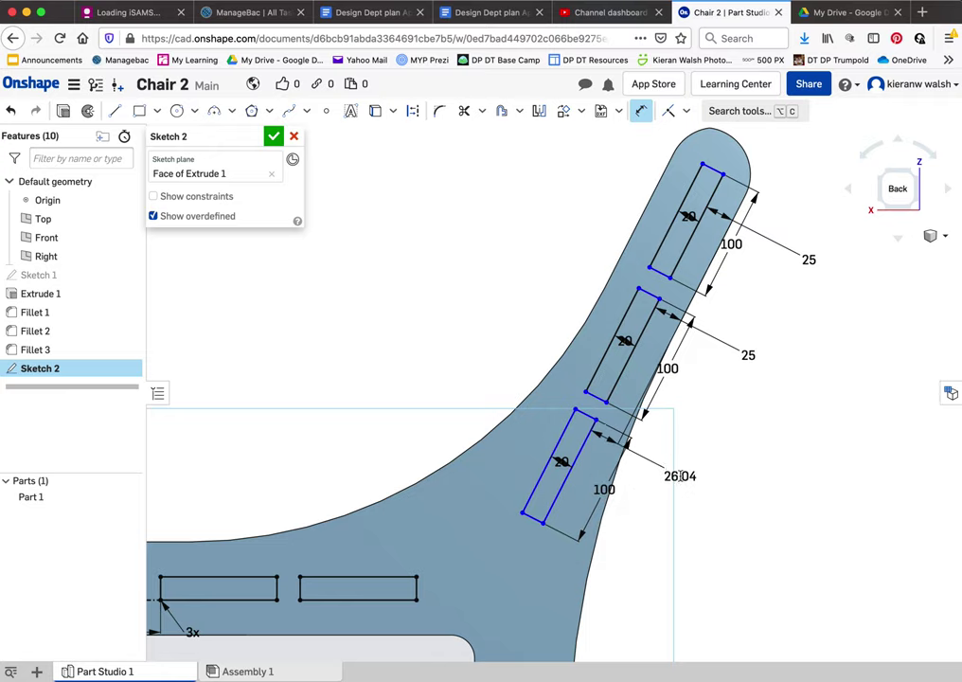
click(680, 475)
text(25)
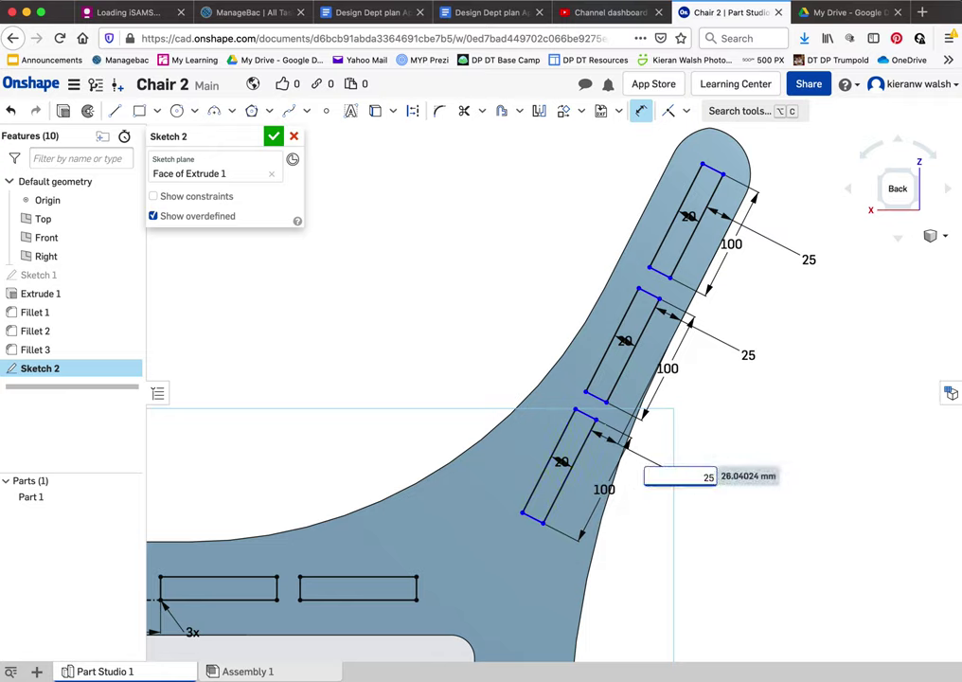
key(Return)
Dimension the gap between the facing short ends of the second and third backrest slots as 20 mm
scroll(620, 398, up, 3)
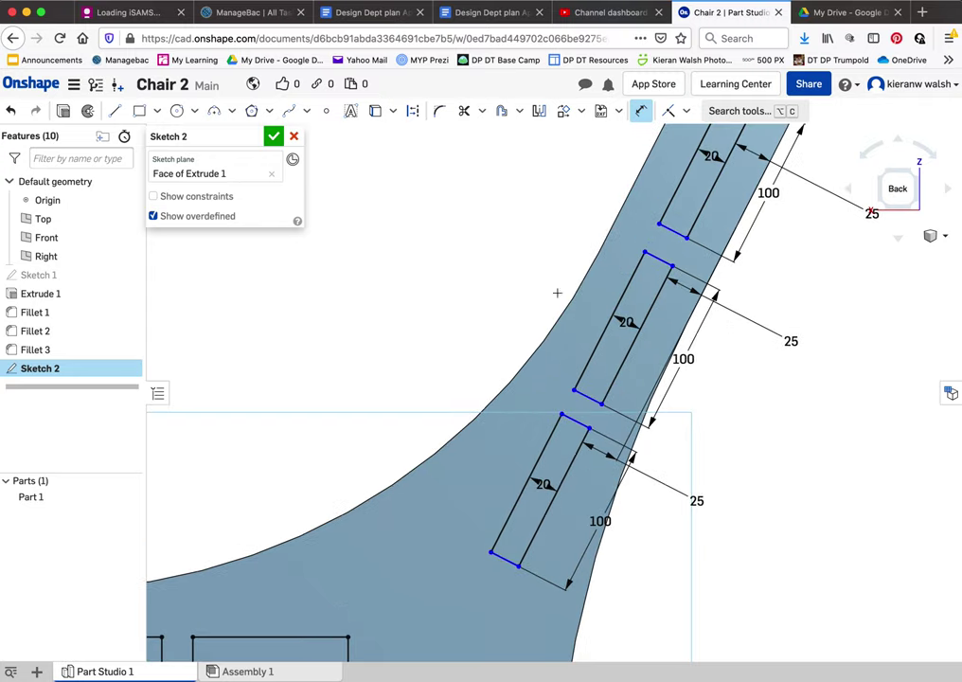
click(581, 411)
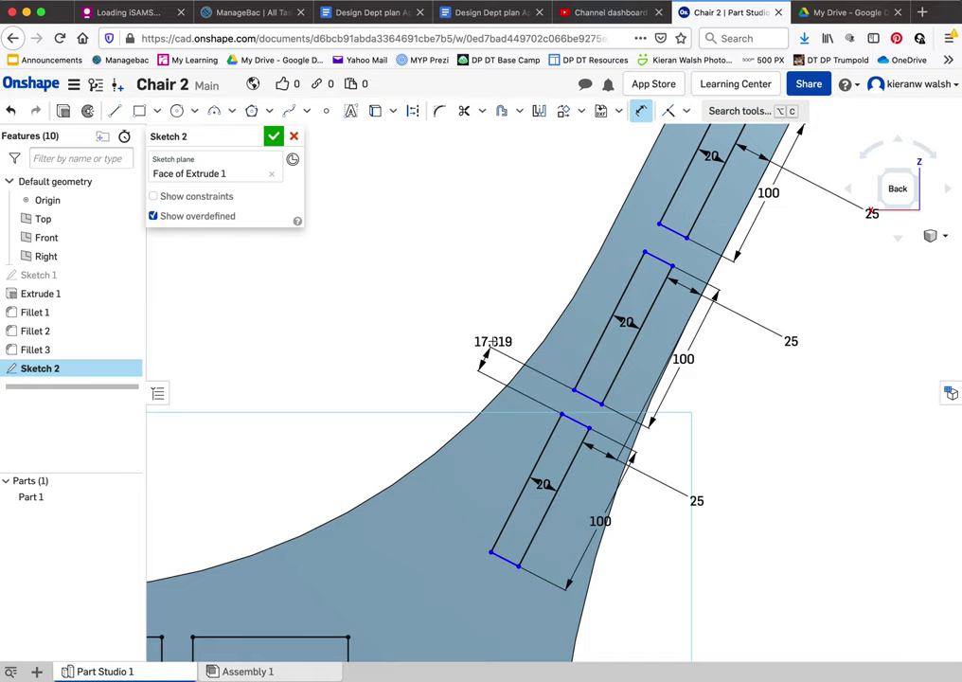
click(493, 347)
text(20)
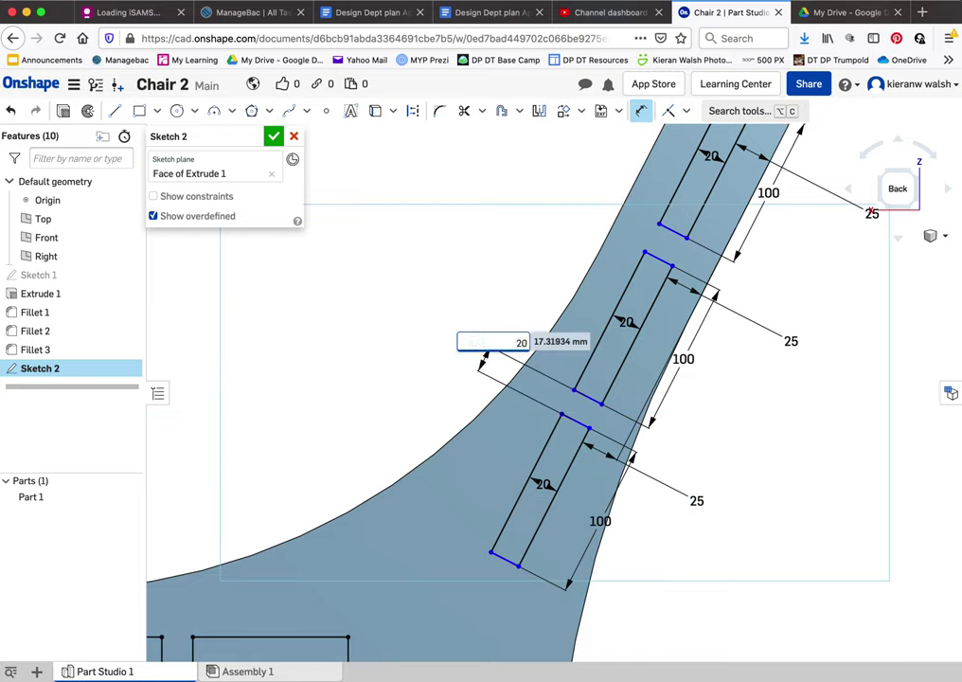
key(Return)
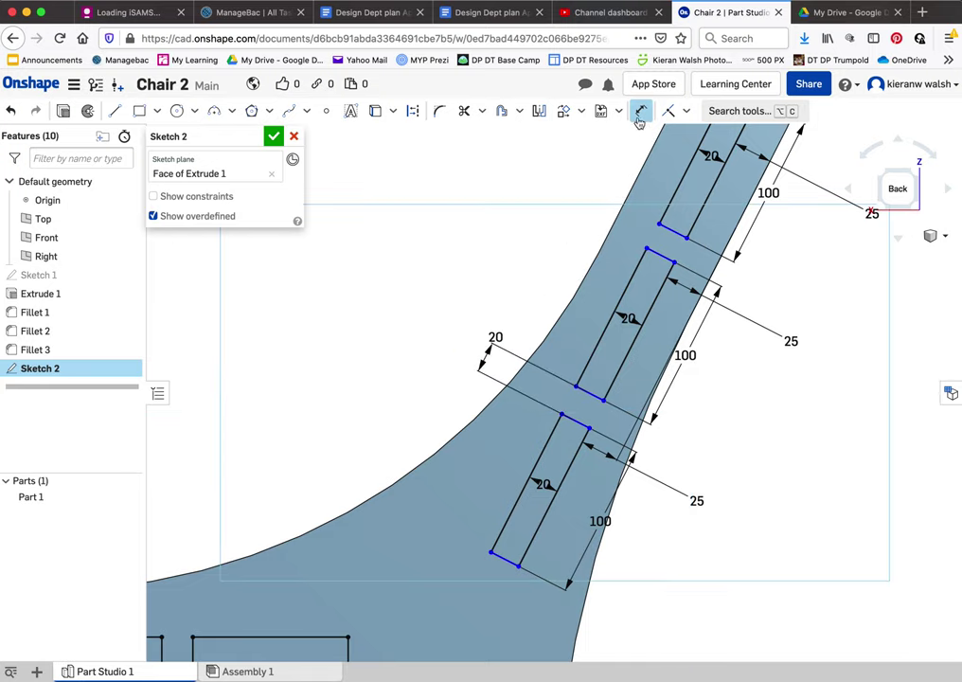
Dimension the gap between the facing short ends of the upper and second backrest slots as 20 mm
click(661, 258)
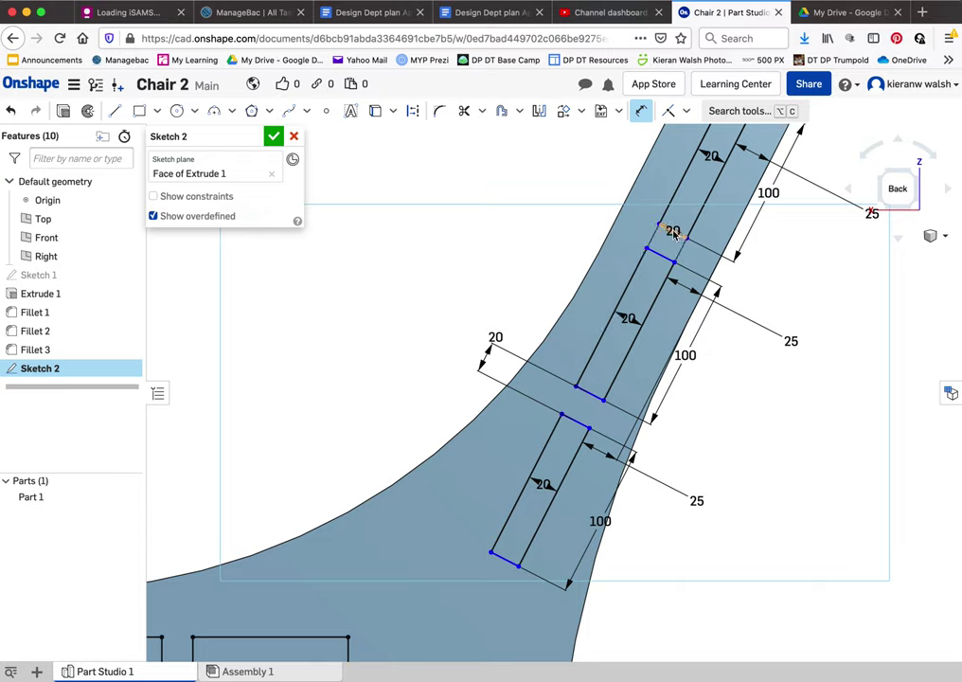
click(574, 197)
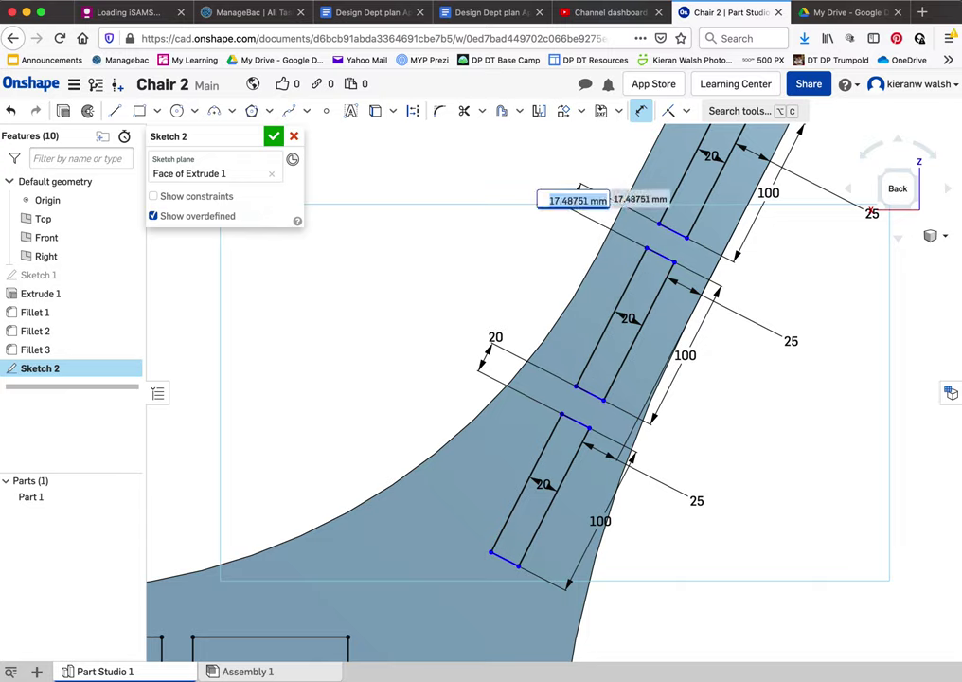
text(20)
key(Return)
scroll(556, 212, down, 4)
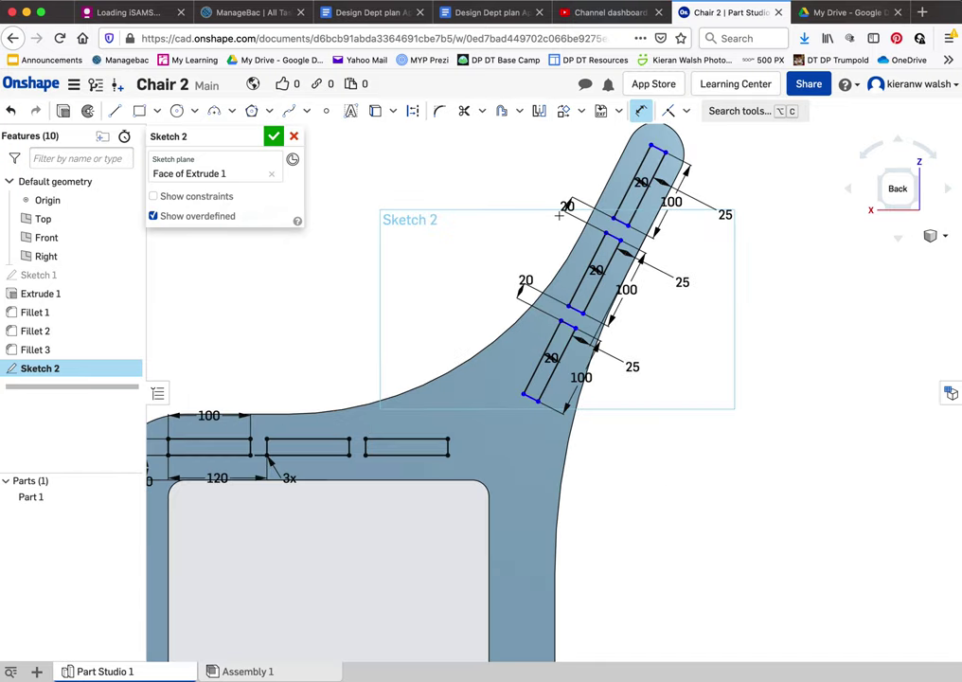
Dimension the upper slot's top end 10 mm from the upper end of the backrest's straight rear edge
scroll(696, 158, up, 5)
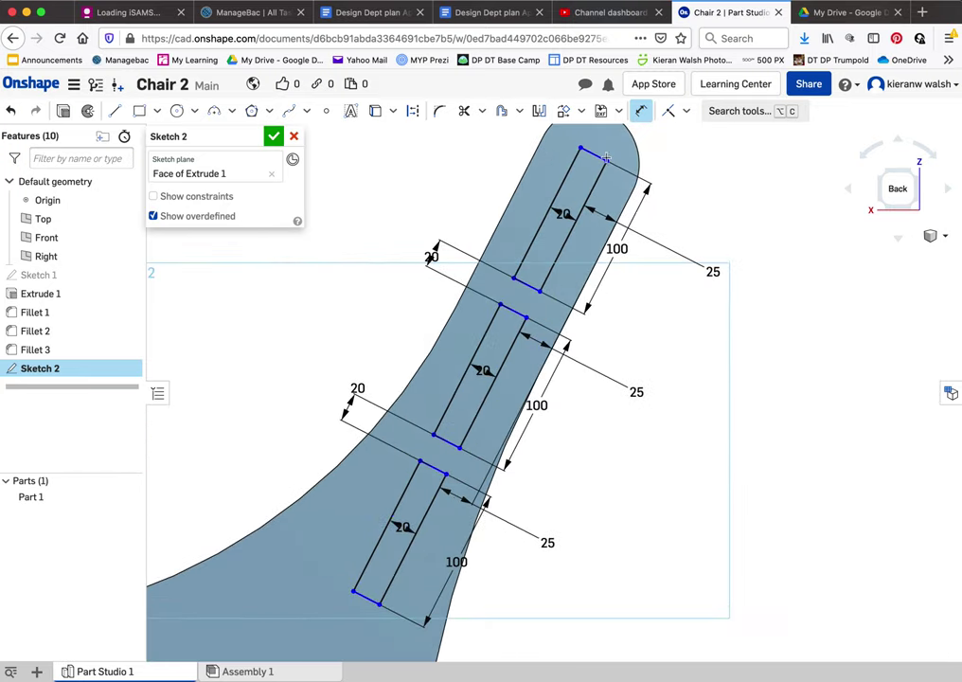
scroll(606, 156, down, 4)
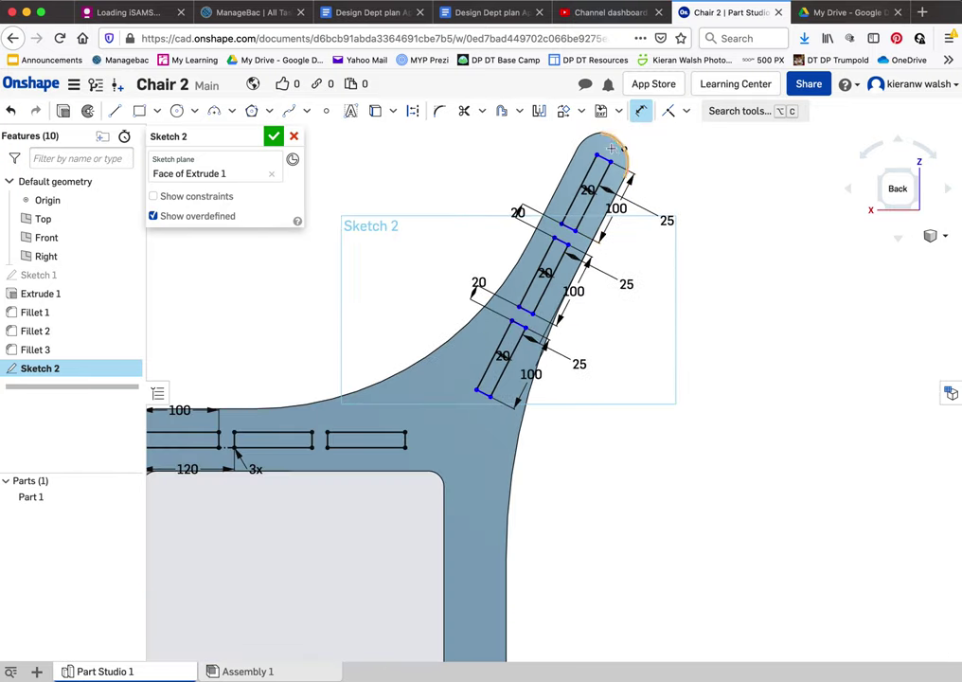
scroll(600, 153, up, 3)
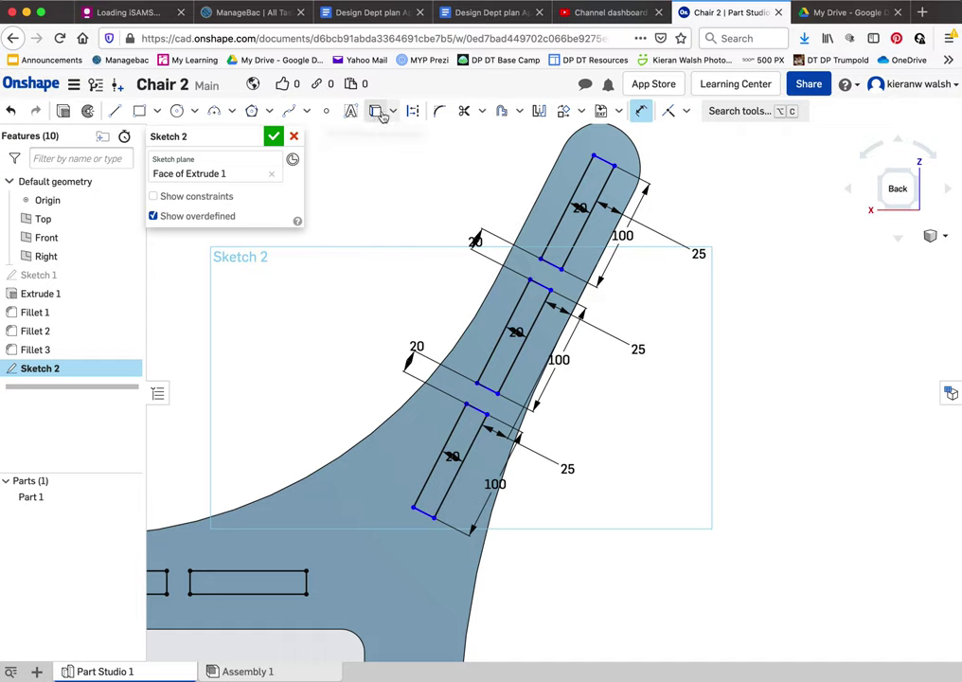
click(611, 163)
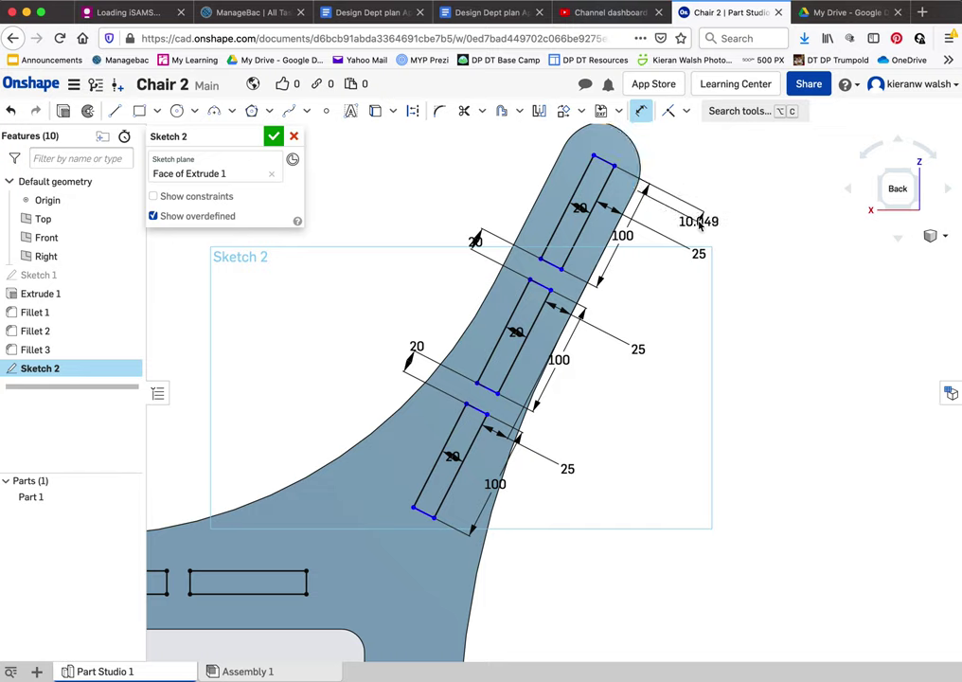
click(722, 231)
text(10)
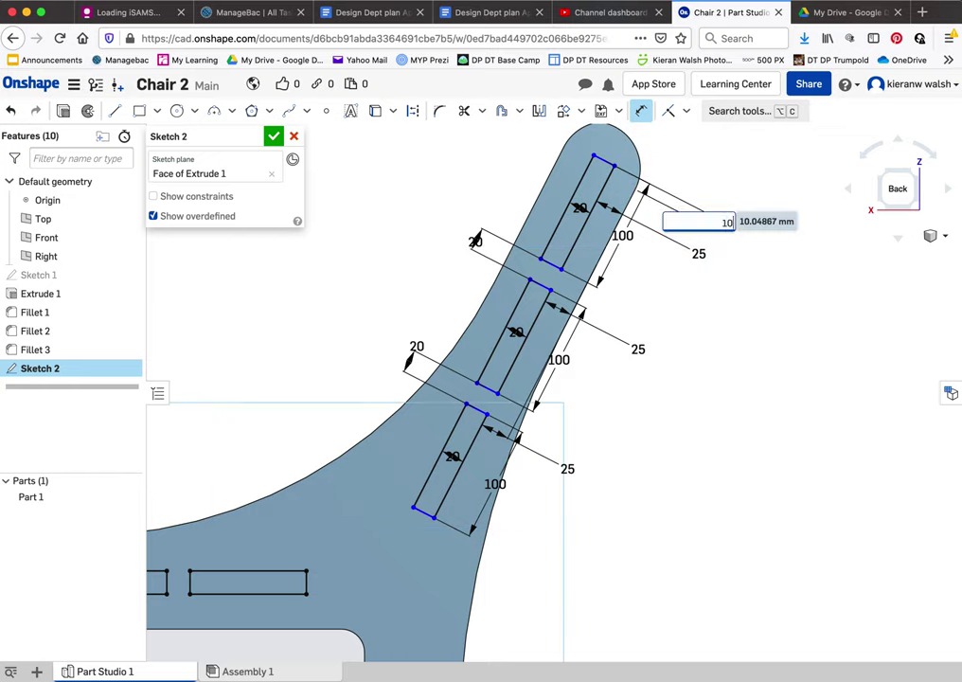
key(Return)
Draw a 40 mm diameter circle in the frame's lower front corner, centred directly below the opening's front side
scroll(730, 243, down, 4)
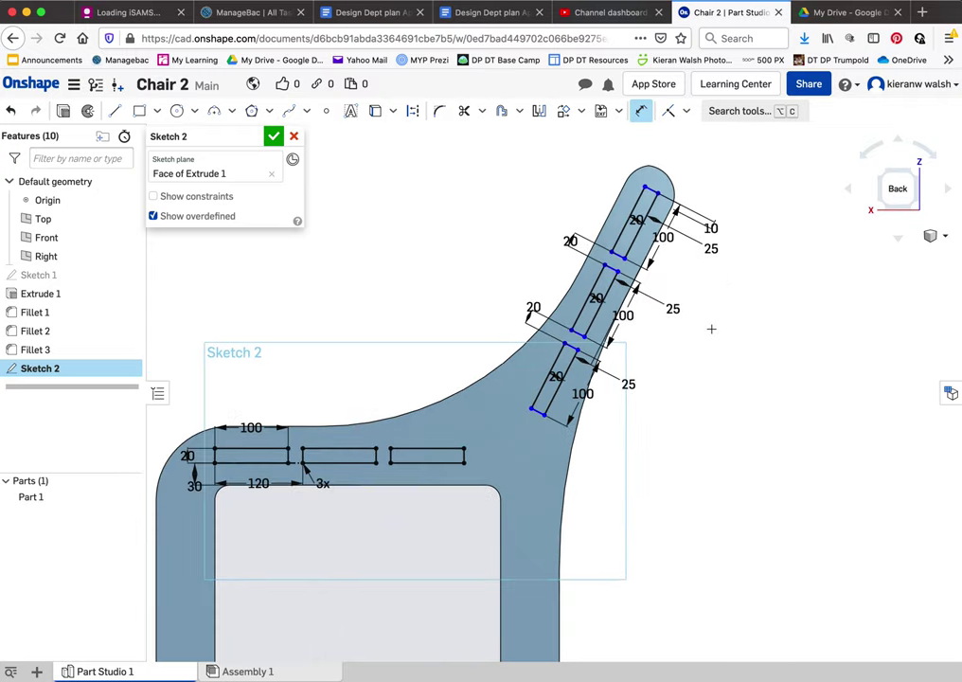
scroll(711, 329, down, 1)
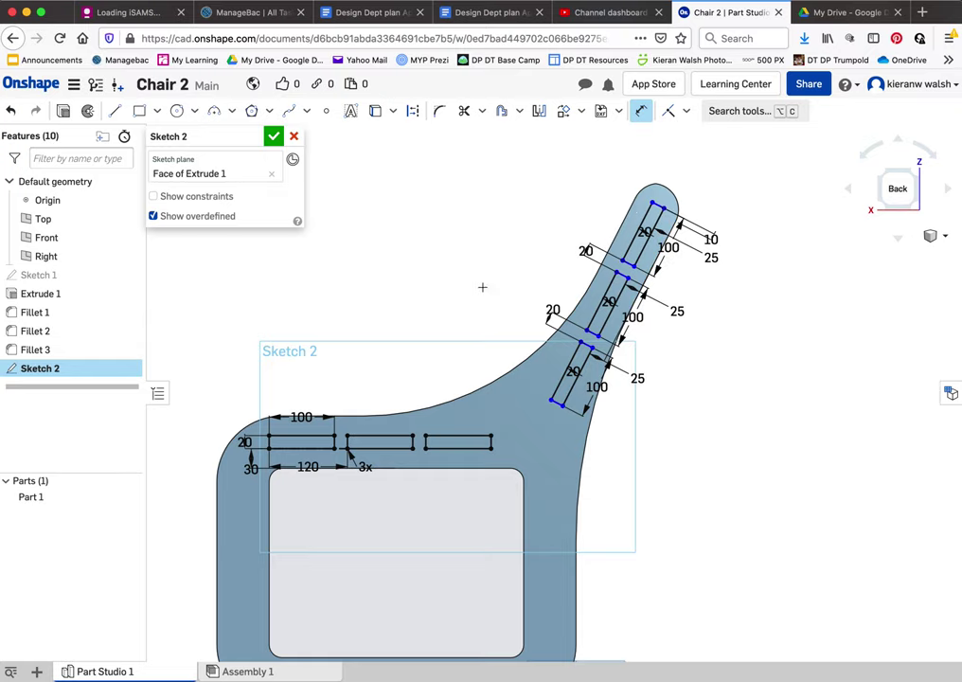
scroll(513, 249, down, 2)
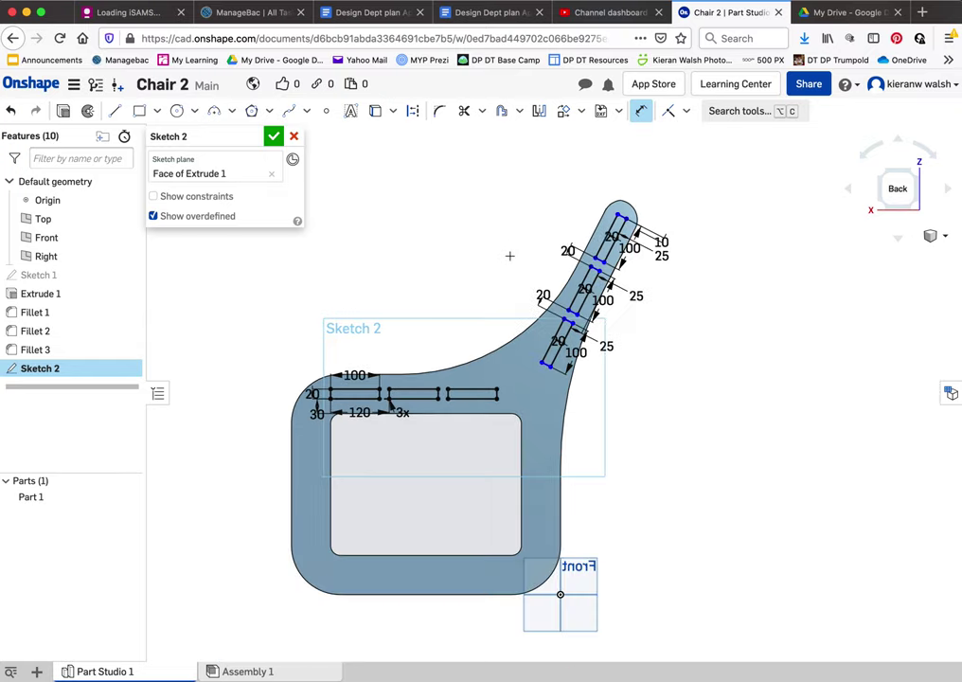
scroll(496, 298, up, 2)
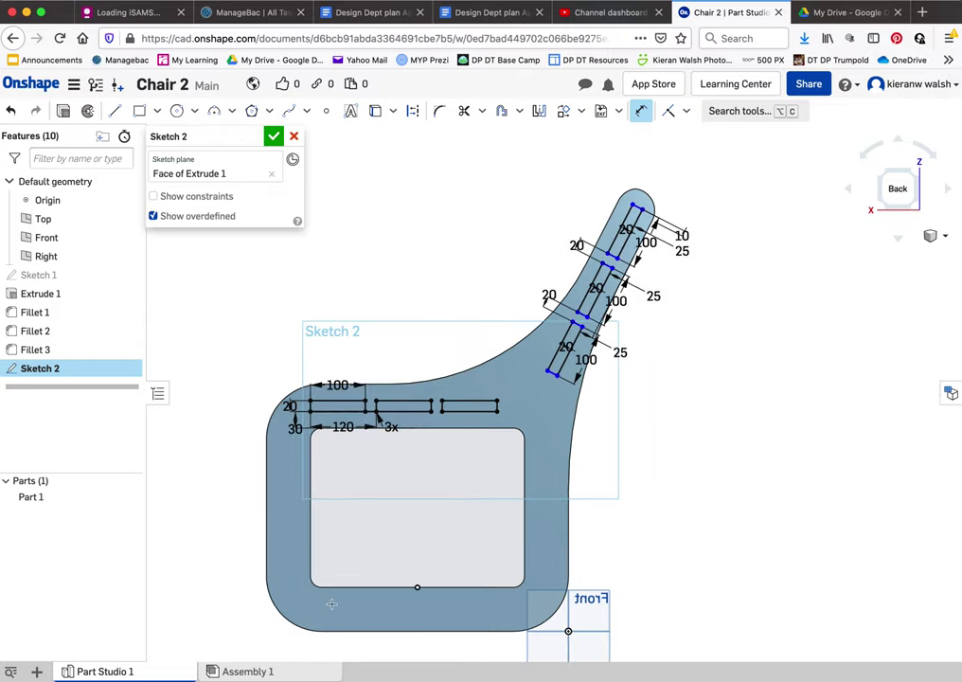
click(176, 111)
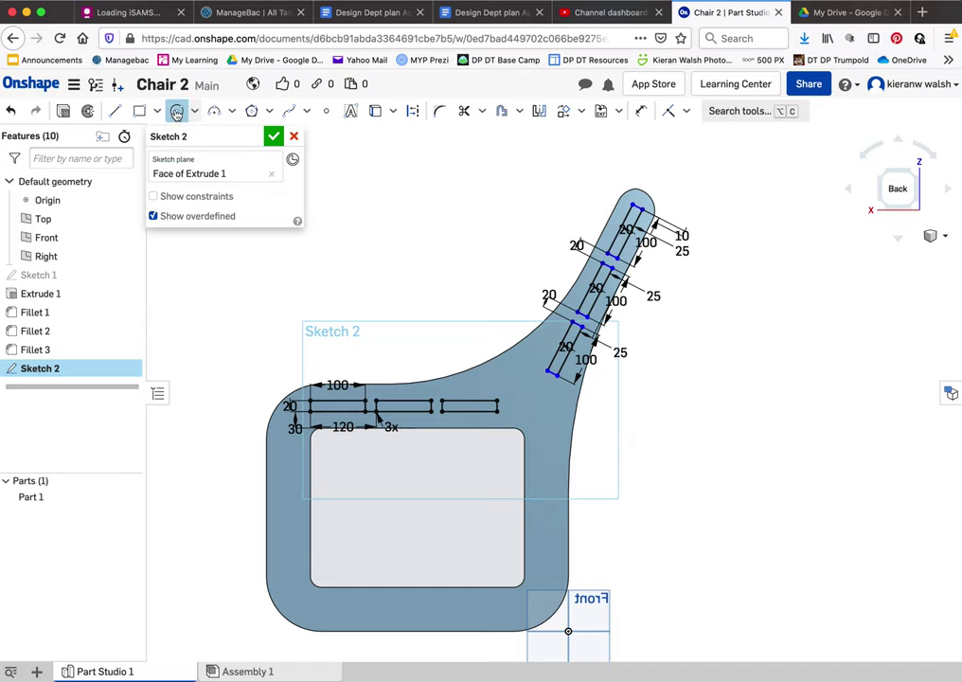
scroll(316, 612, up, 2)
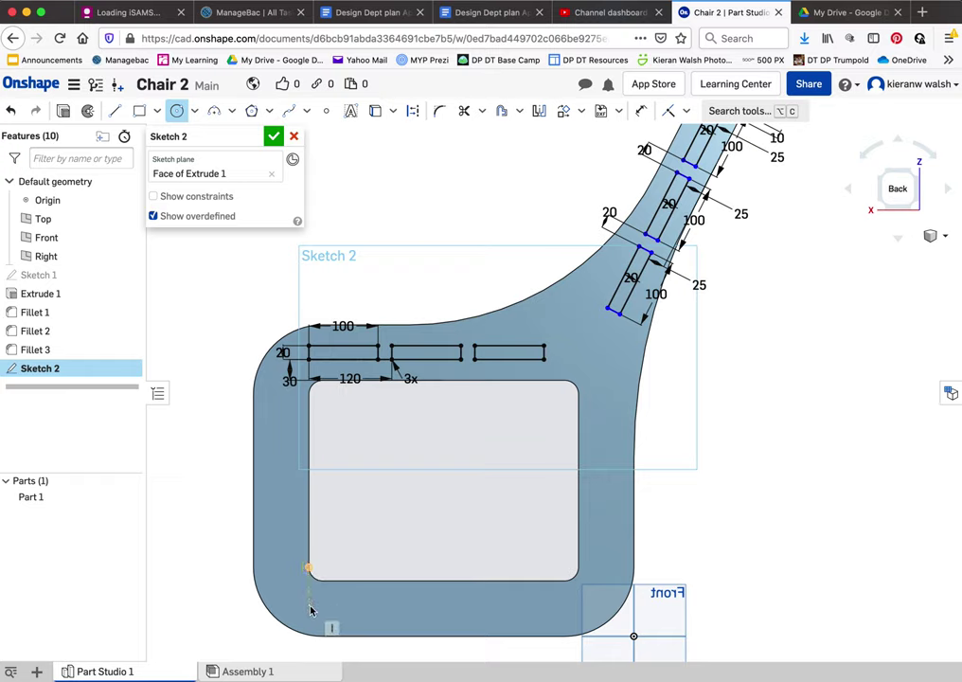
click(318, 606)
text(40)
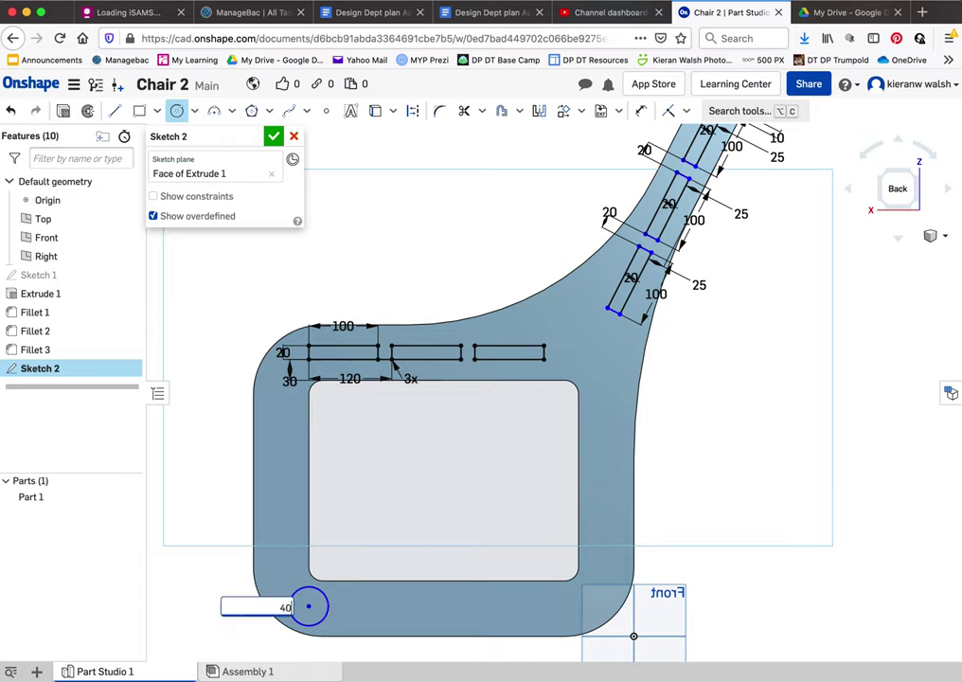
key(Return)
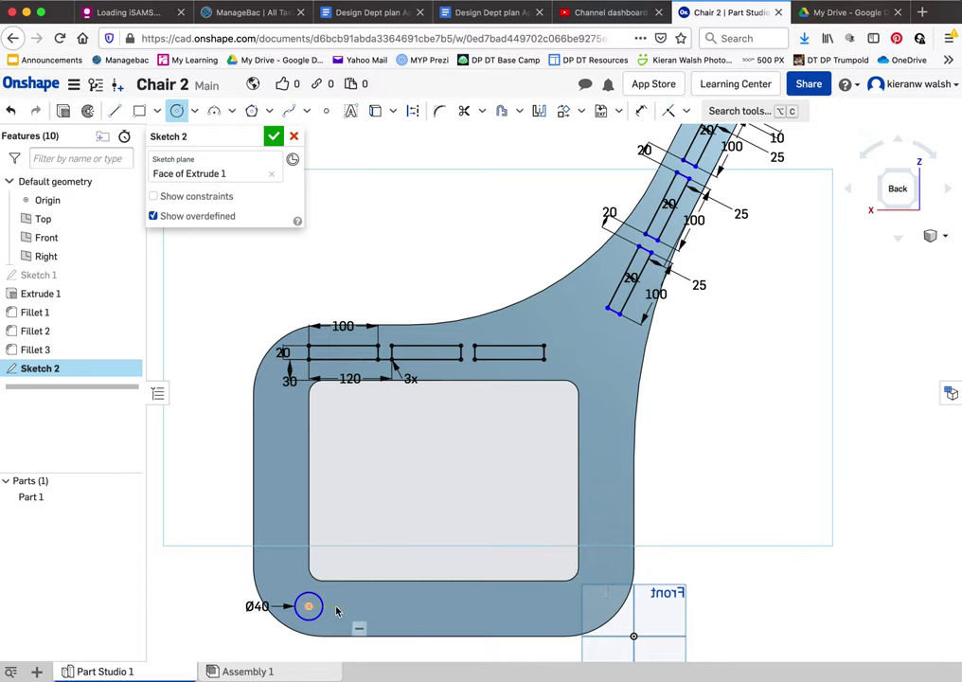
Draw a matching 40 mm circle in the lower rear corner, level with the first and below the opening's rear side, and finish the sketch
click(578, 606)
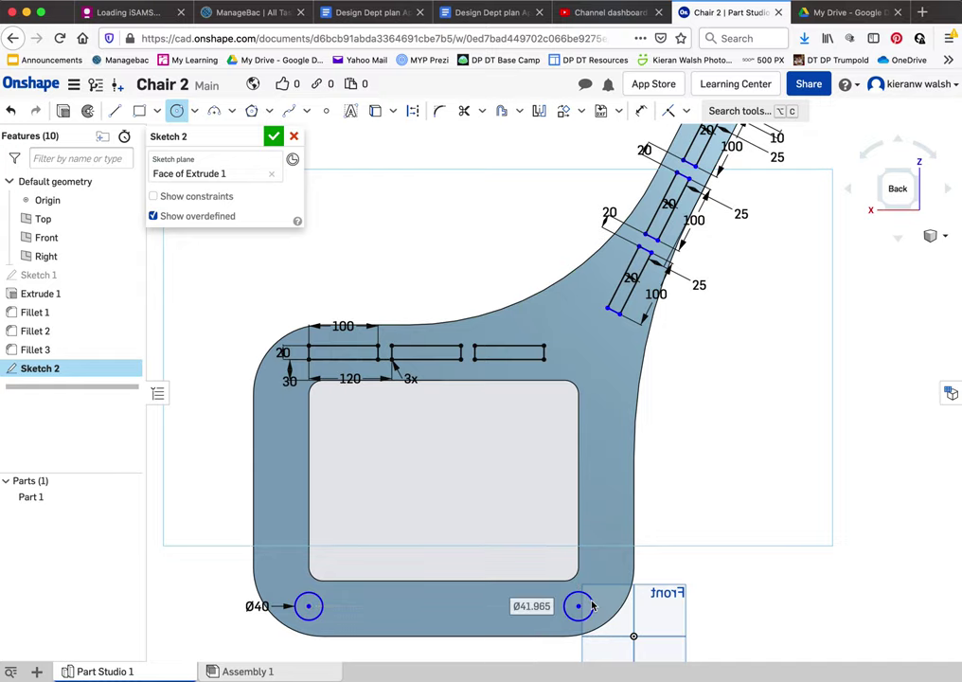
text(40)
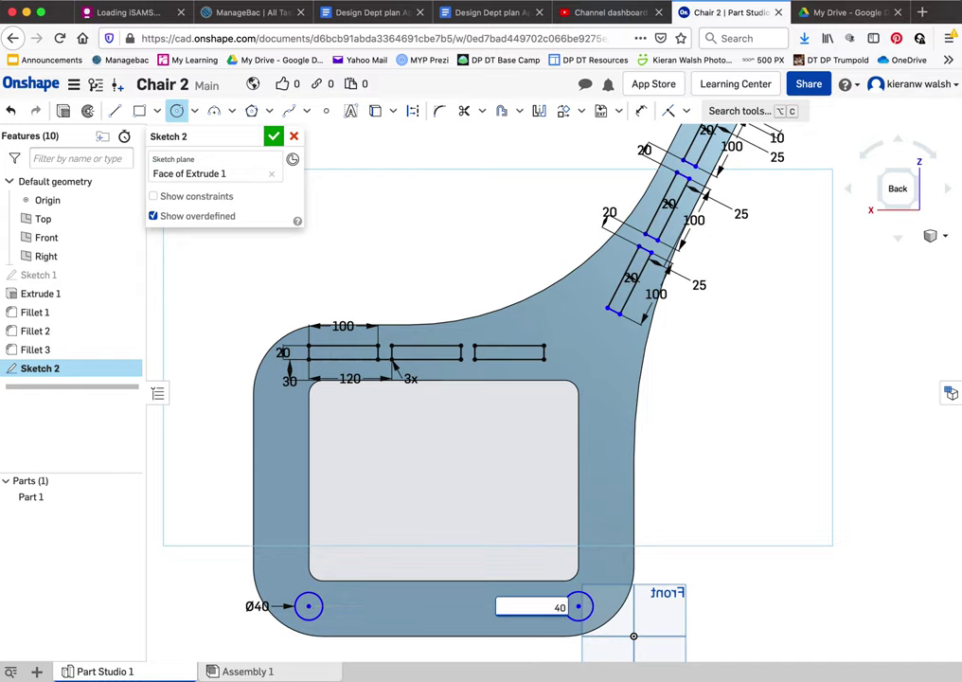
key(Return)
scroll(440, 485, down, 5)
mouse_move(440, 486)
right_down()
mouse_move(457, 498)
mouse_move(468, 489)
mouse_move(486, 335)
right_up()
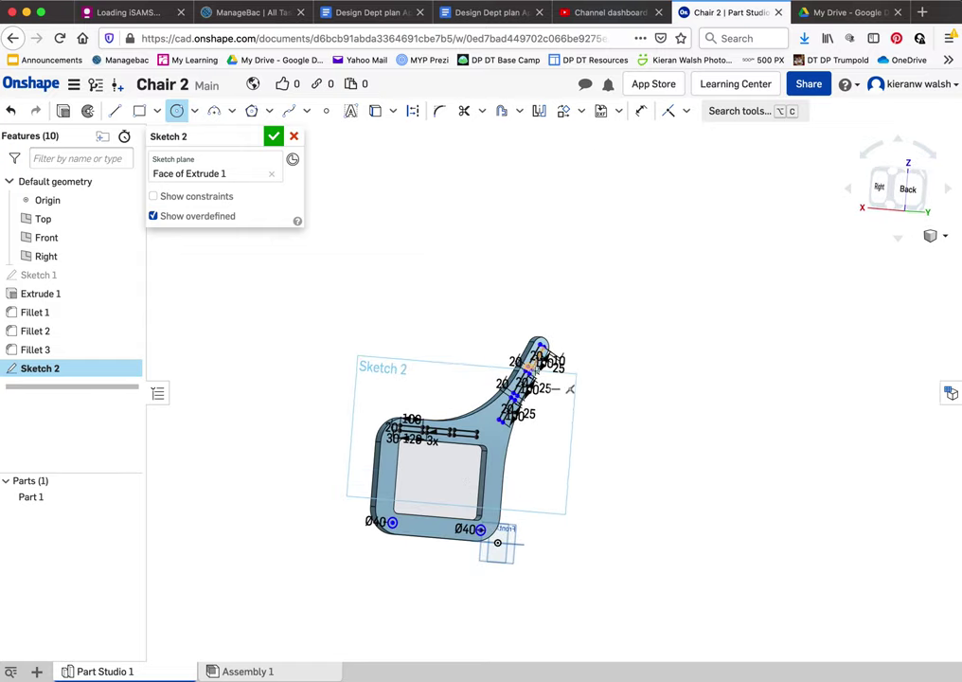
scroll(556, 394, up, 2)
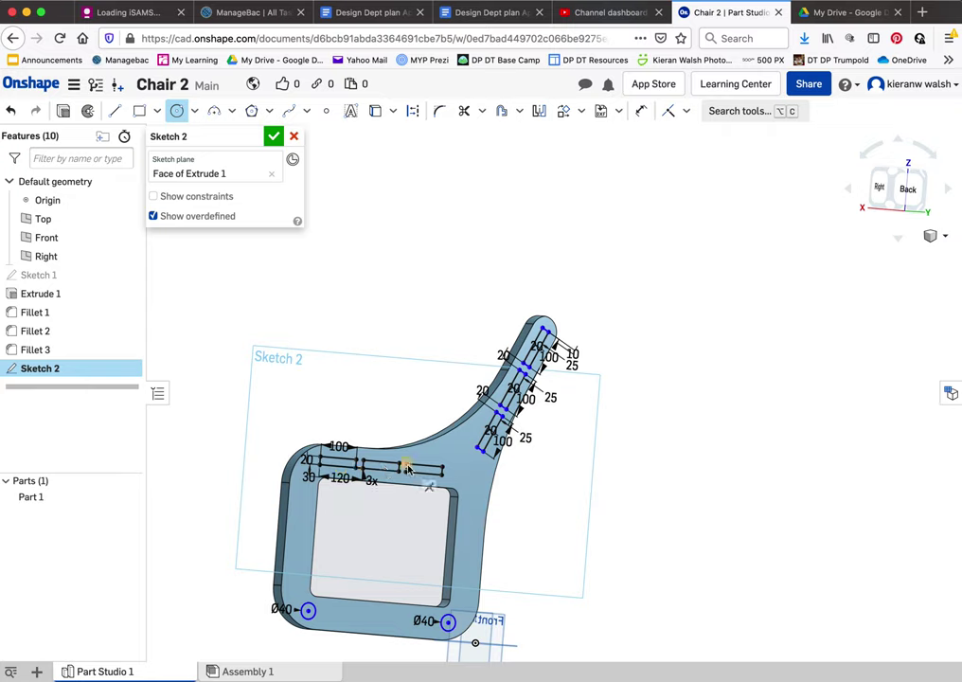
click(274, 138)
Extrude the six rectangular slot profiles and both 40 mm circles 750 mm outward from the side frame, adding them to the part
scroll(449, 335, down, 3)
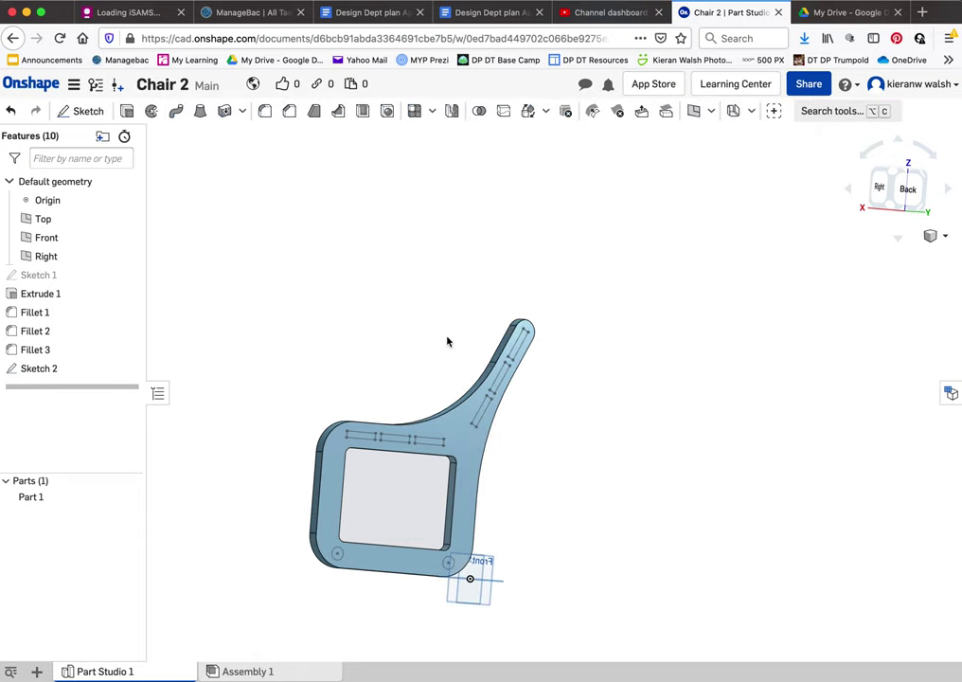
right_drag(366, 496, 371, 502)
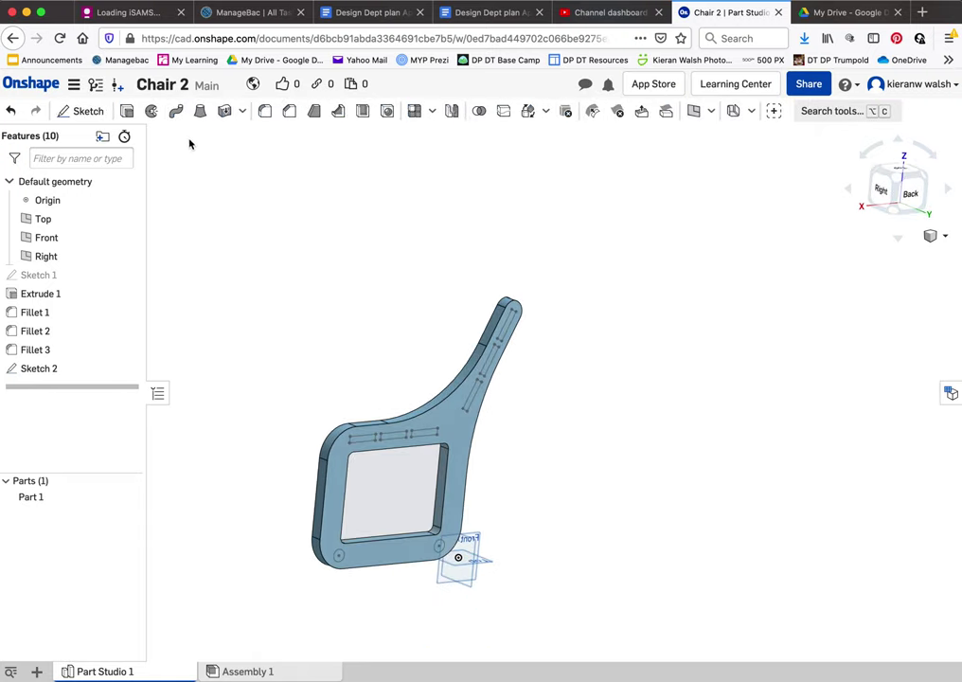
click(128, 110)
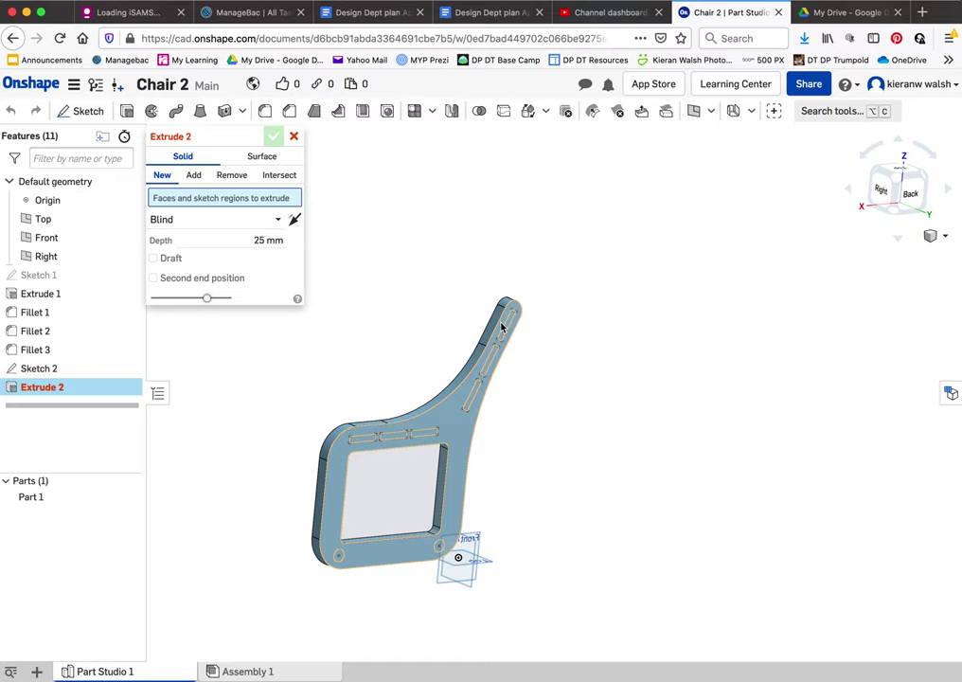
click(505, 333)
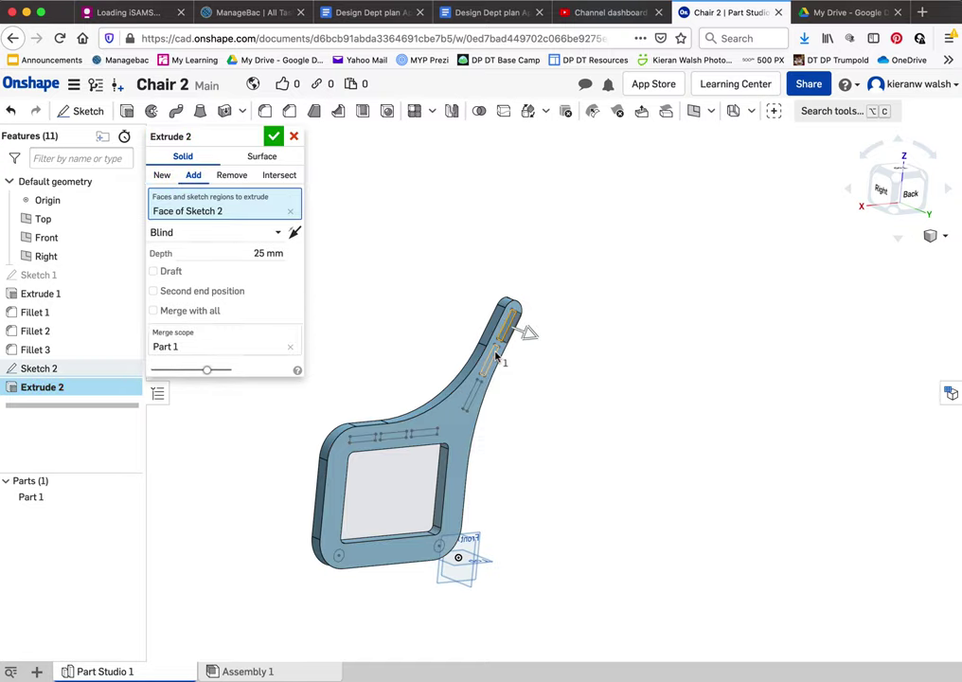
click(496, 356)
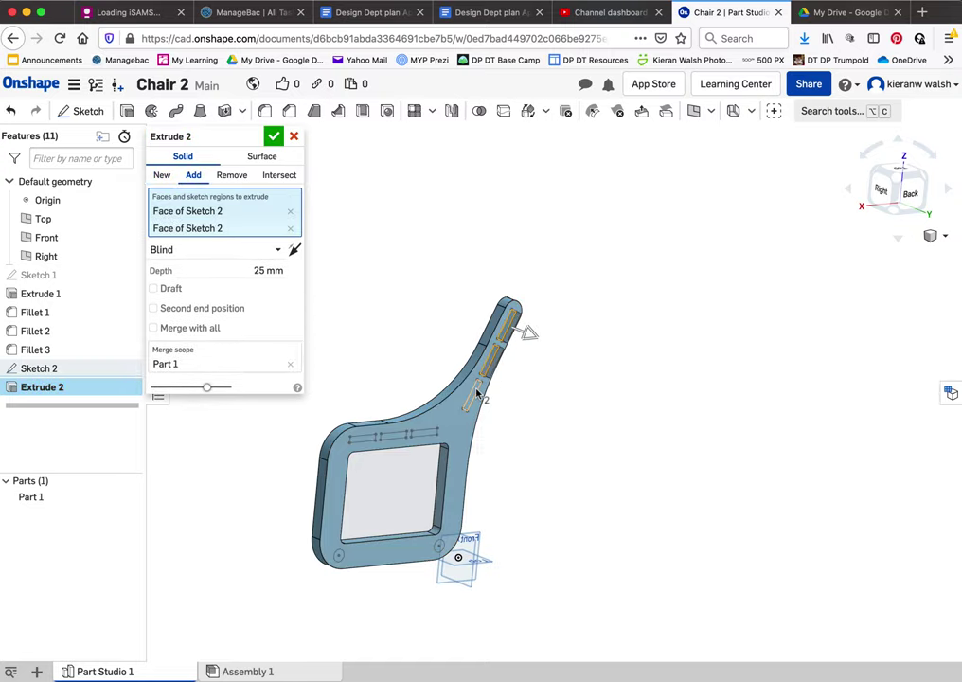
click(450, 426)
scroll(421, 471, up, 3)
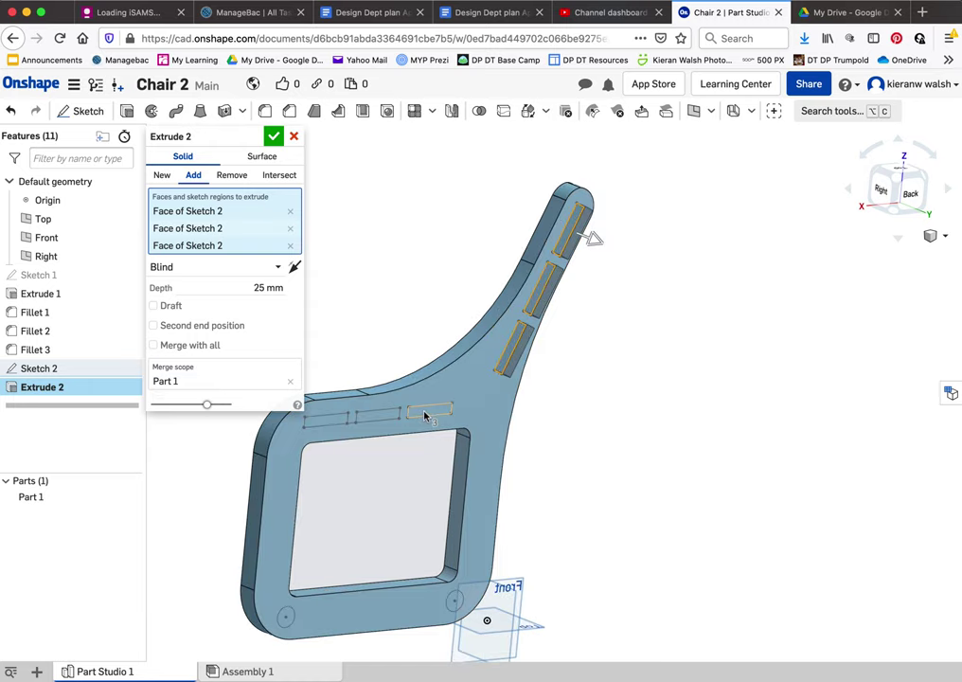
click(395, 418)
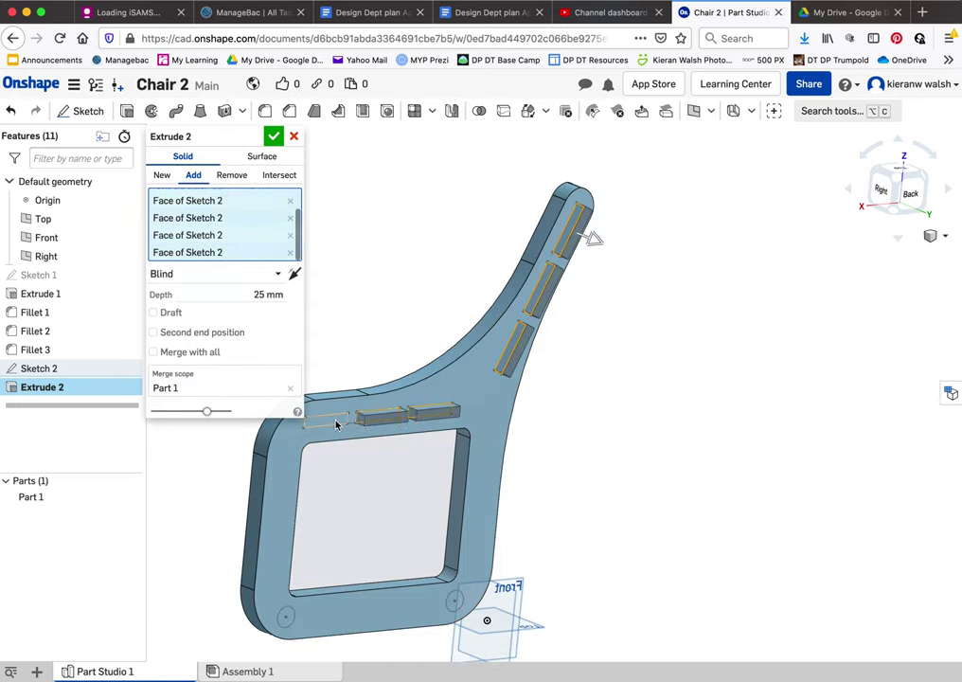
click(452, 607)
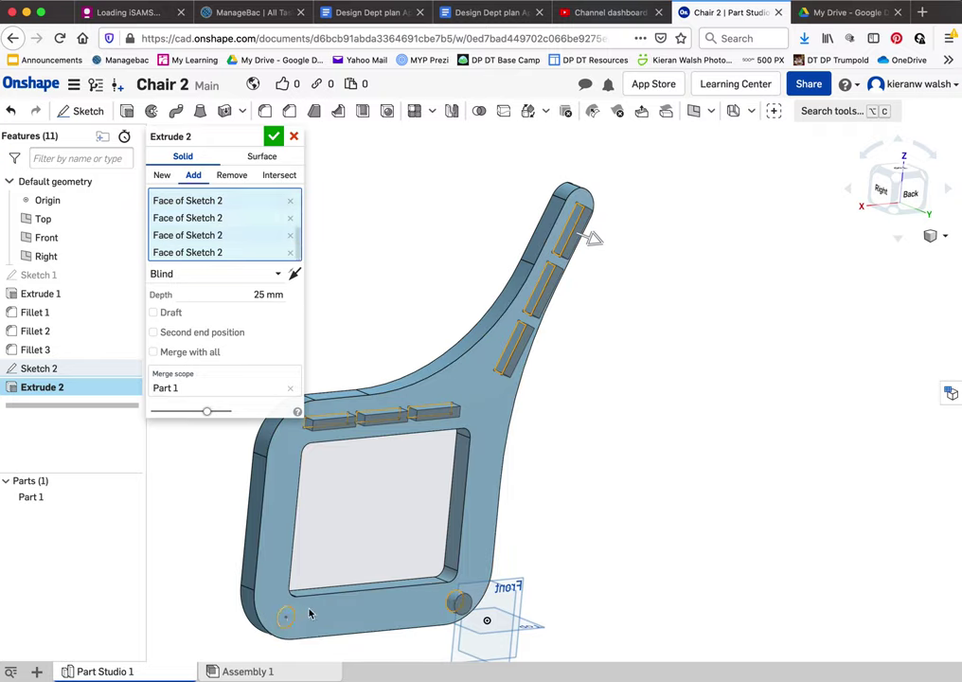
right_drag(374, 527, 294, 383)
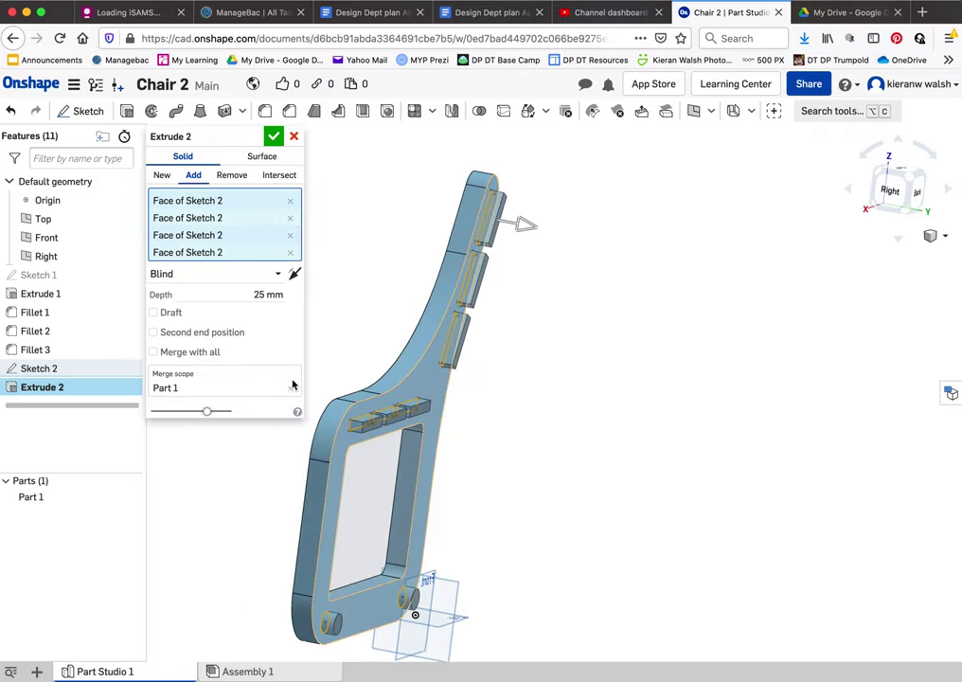
click(263, 295)
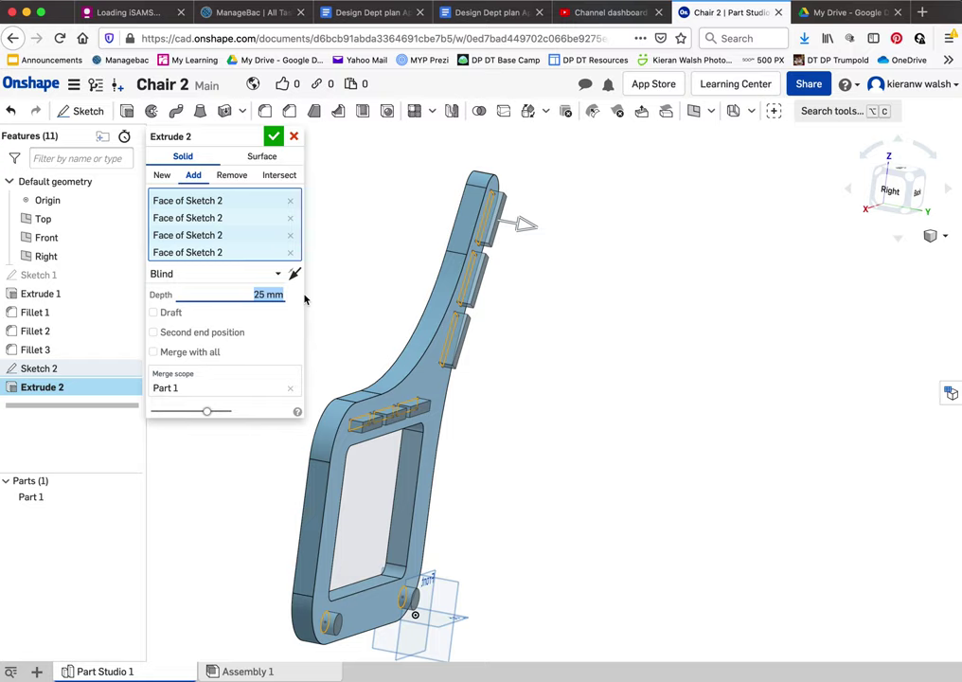
text(750)
key(Return)
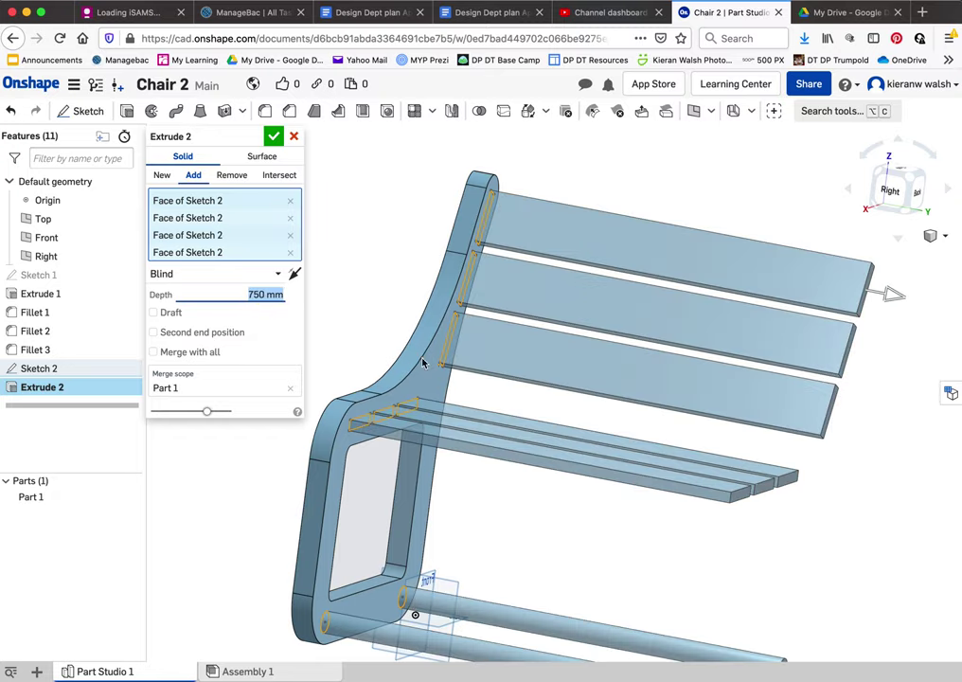
scroll(427, 363, down, 3)
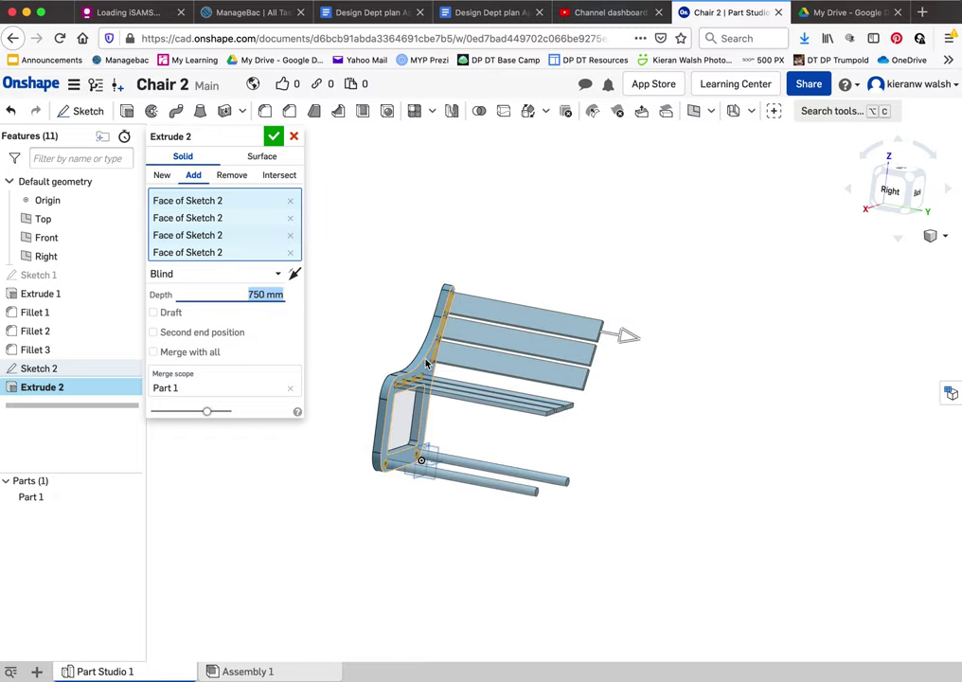
click(272, 137)
Mirror the whole part about the free end face of the front seat slat, adding the mirrored half to the same part
right_drag(415, 376, 517, 461)
scroll(479, 403, up, 3)
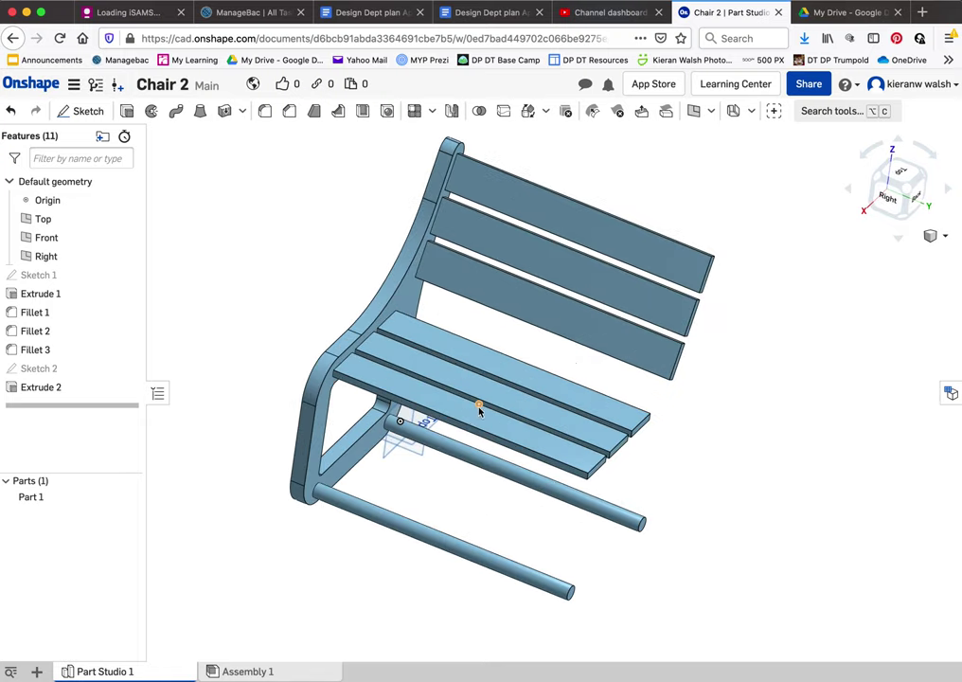
right_drag(488, 337, 500, 310)
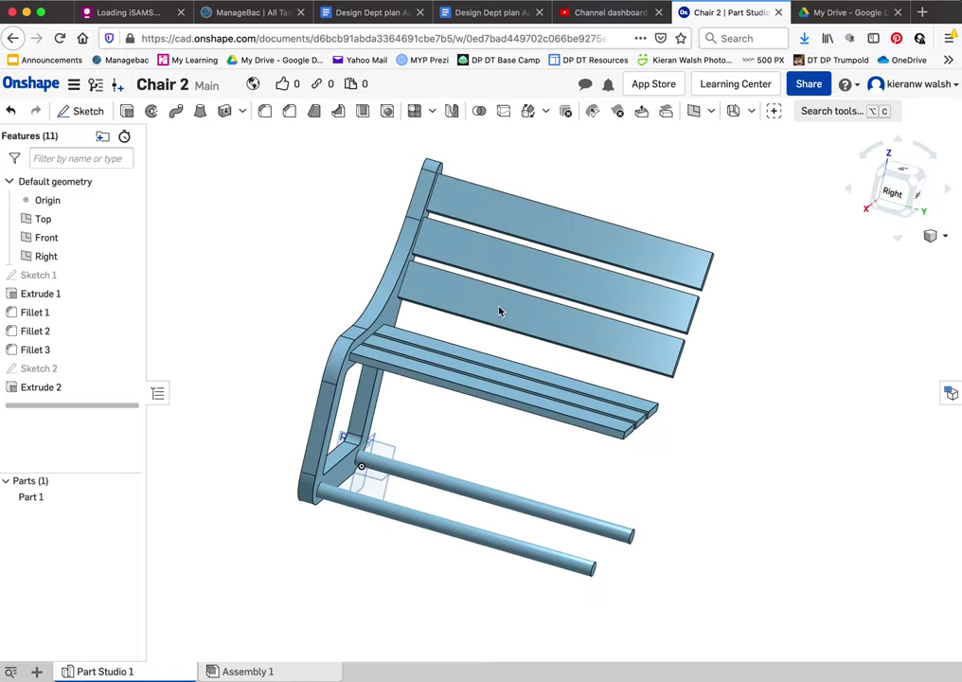
click(451, 112)
right_drag(494, 290, 518, 325)
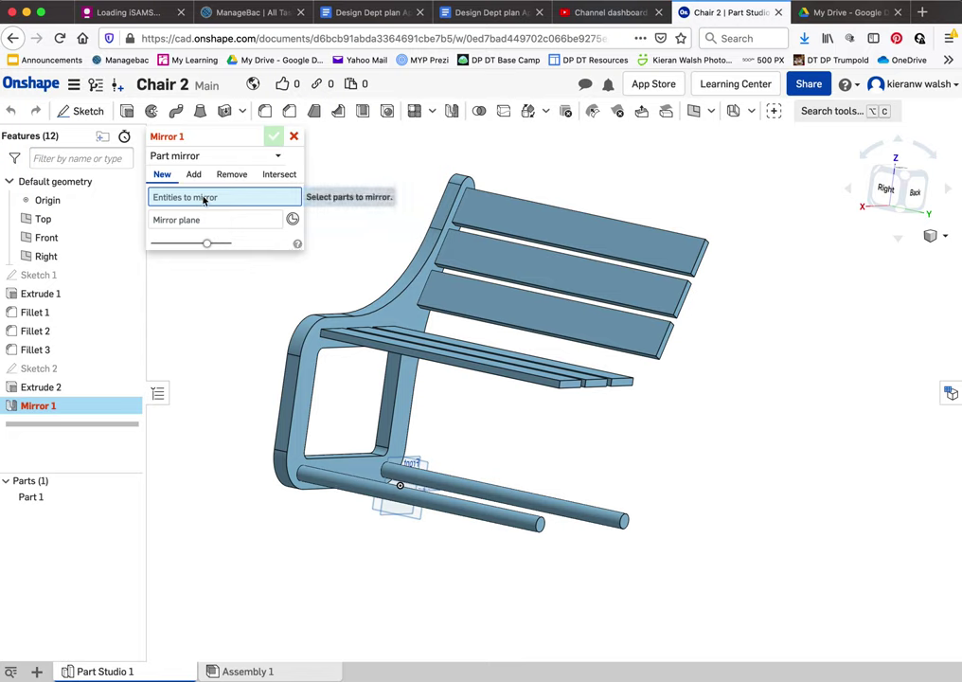
click(402, 286)
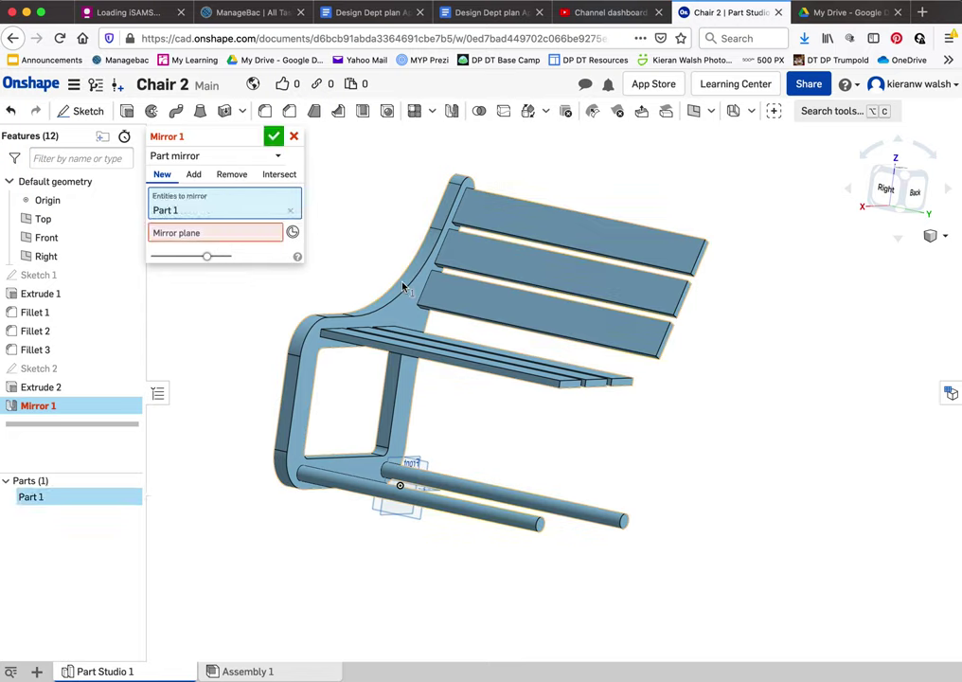
click(204, 235)
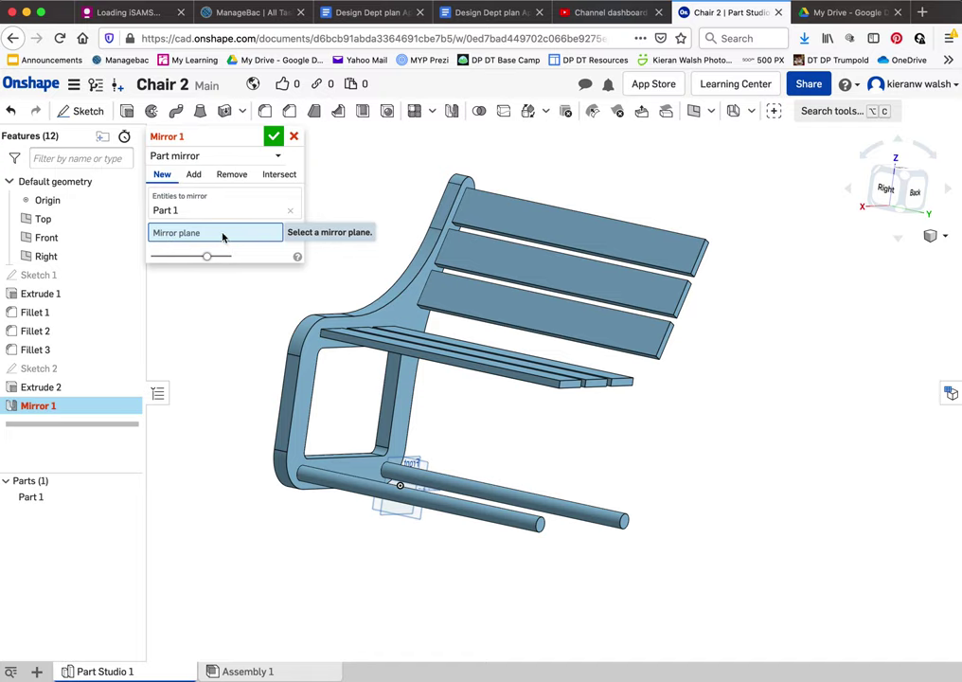
scroll(580, 400, up, 5)
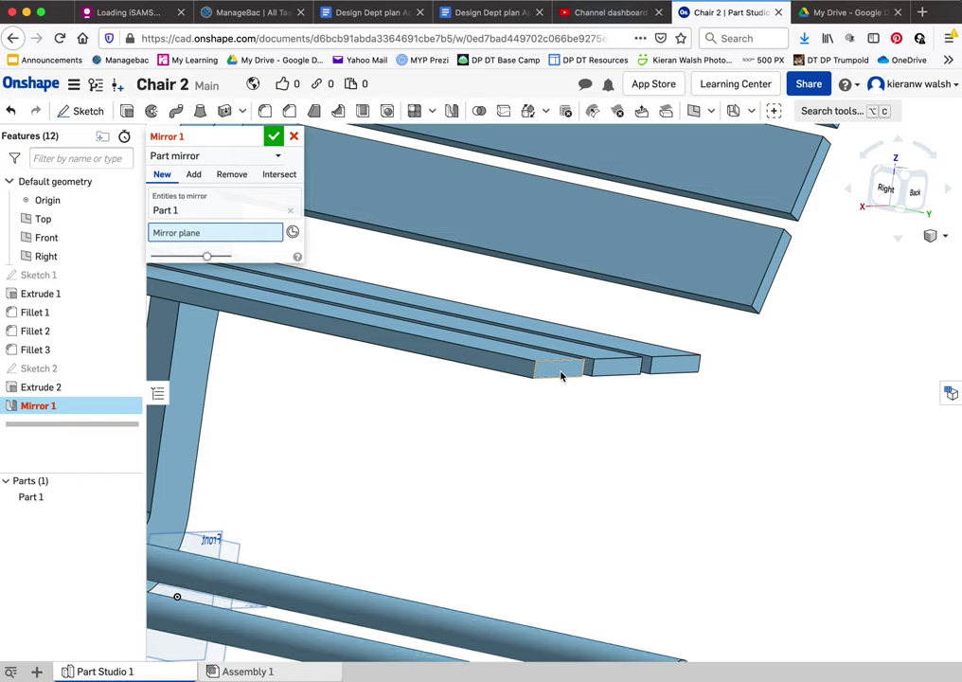
click(562, 371)
scroll(562, 371, up, 2)
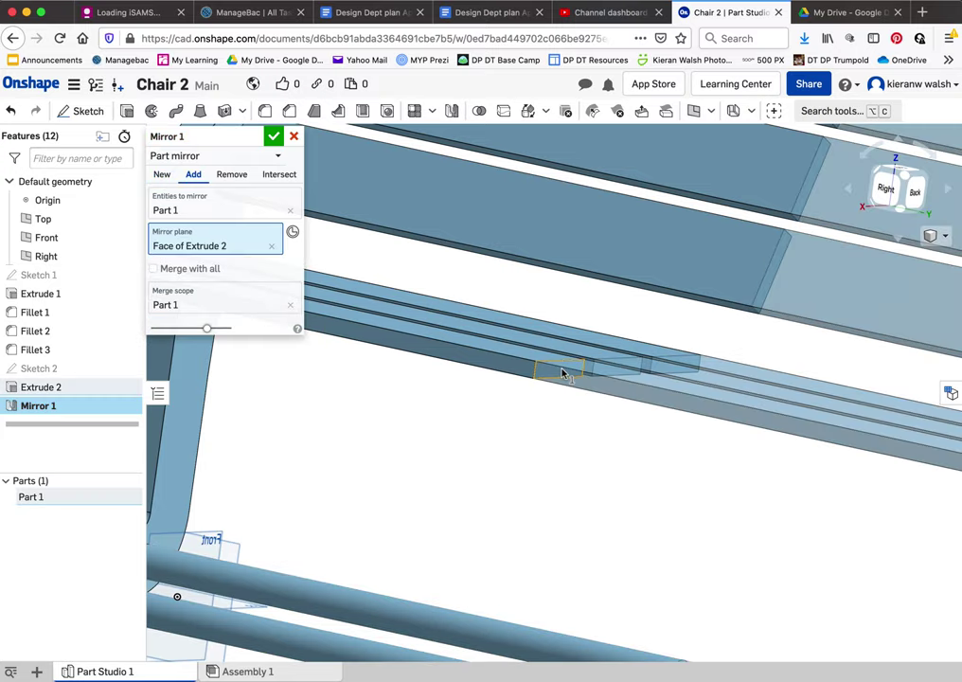
scroll(562, 371, down, 10)
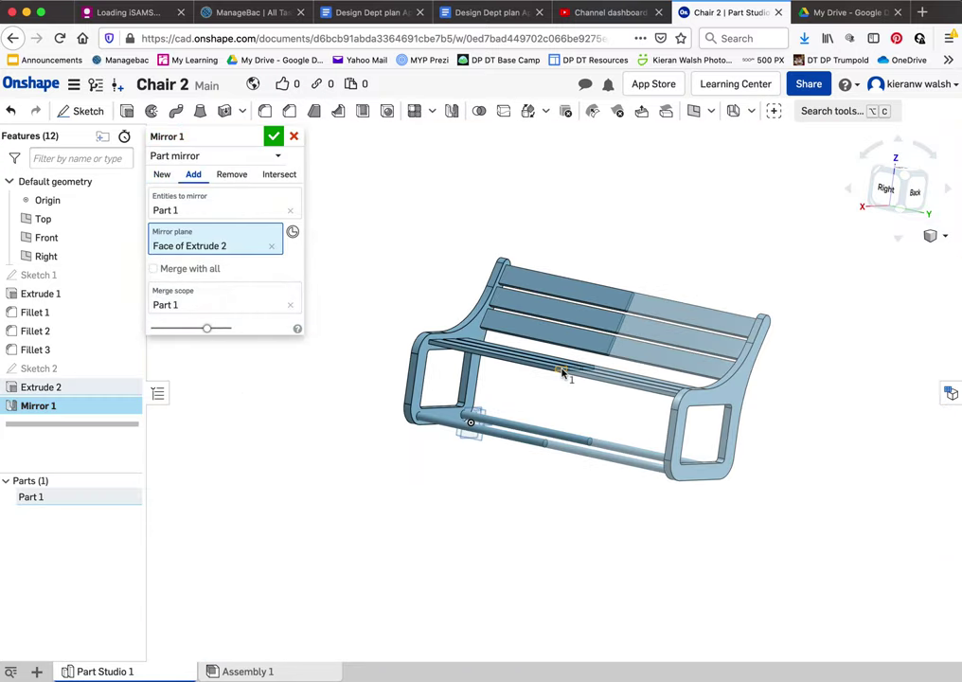
click(274, 139)
Examine the completed bench from several angles, checking the side frames, backrest and seat slats, and lower rails
right_drag(387, 291, 348, 253)
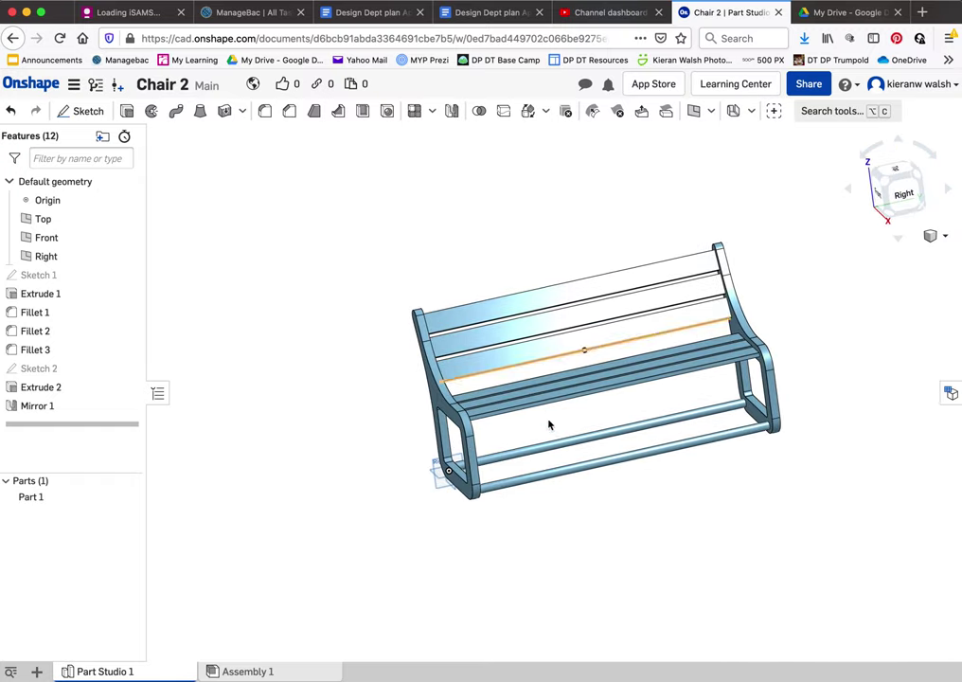
scroll(562, 431, up, 3)
right_drag(561, 431, 535, 389)
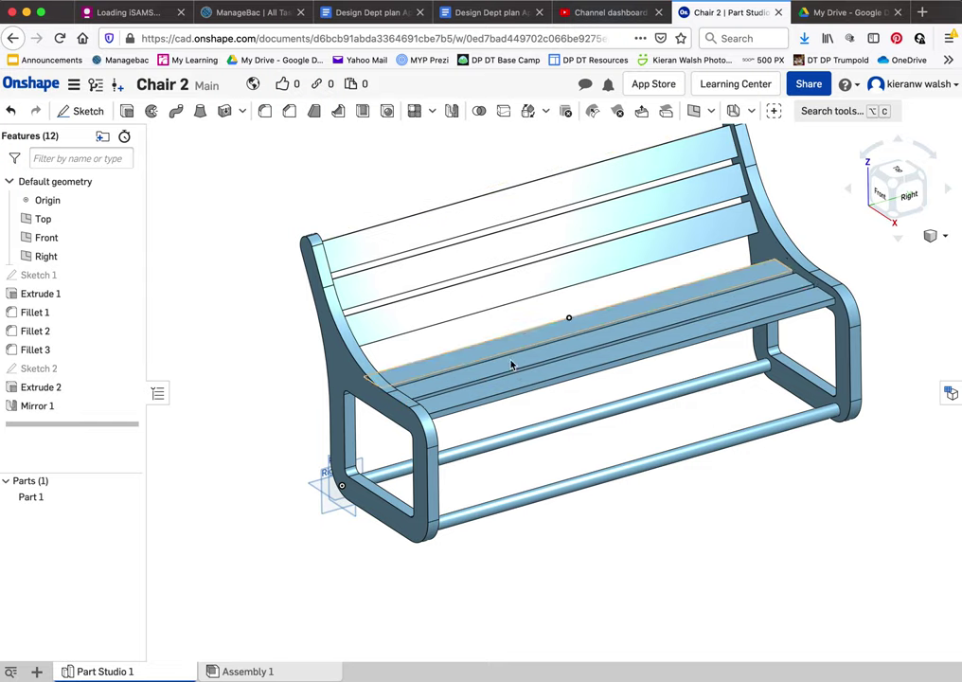
right_drag(574, 484, 545, 346)
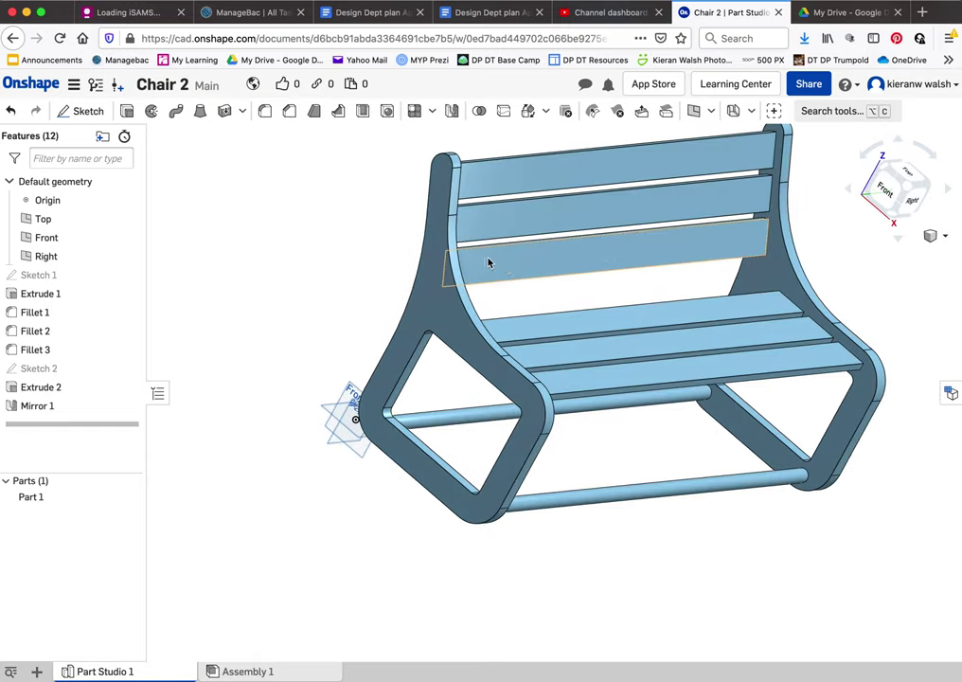
scroll(515, 264, up, 2)
scroll(553, 245, down, 4)
scroll(694, 198, up, 2)
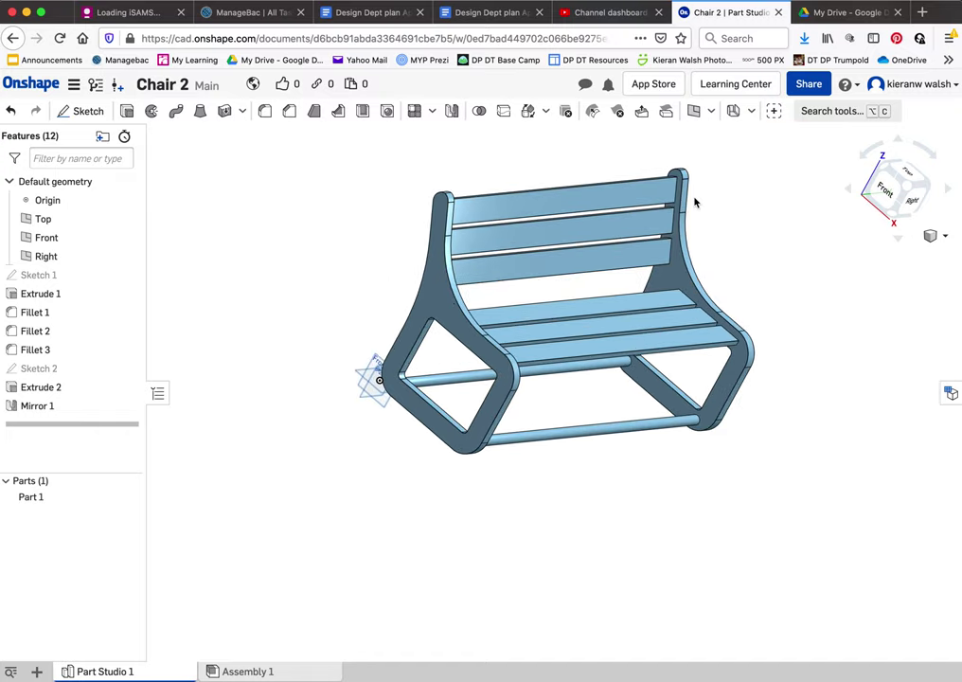
right_drag(572, 224, 478, 247)
scroll(478, 248, up, 1)
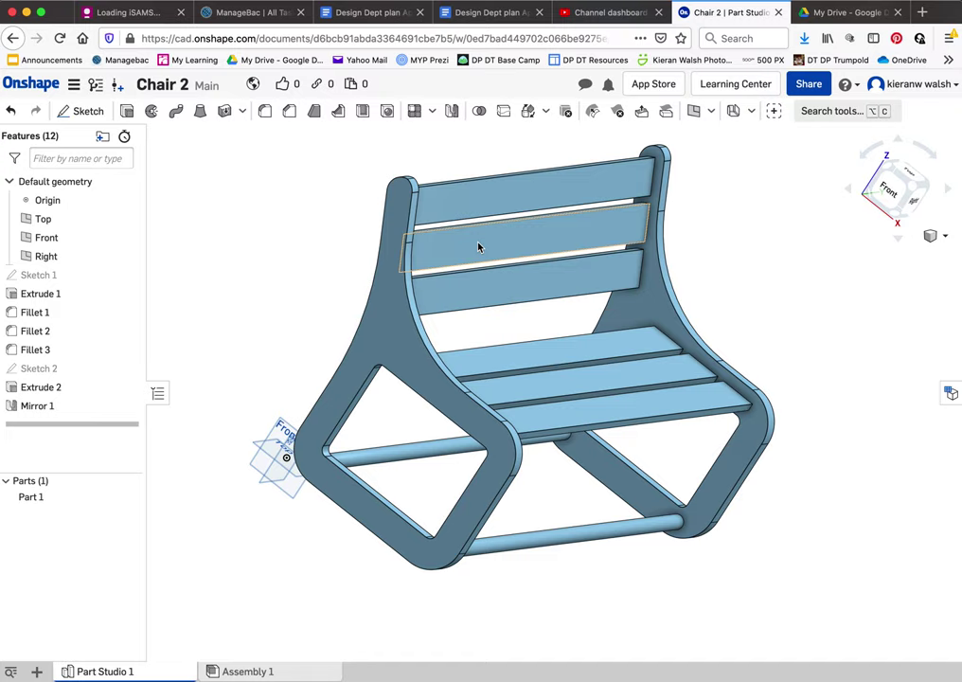
mouse_move(478, 247)
right_down()
mouse_move(487, 265)
mouse_move(468, 244)
right_up()
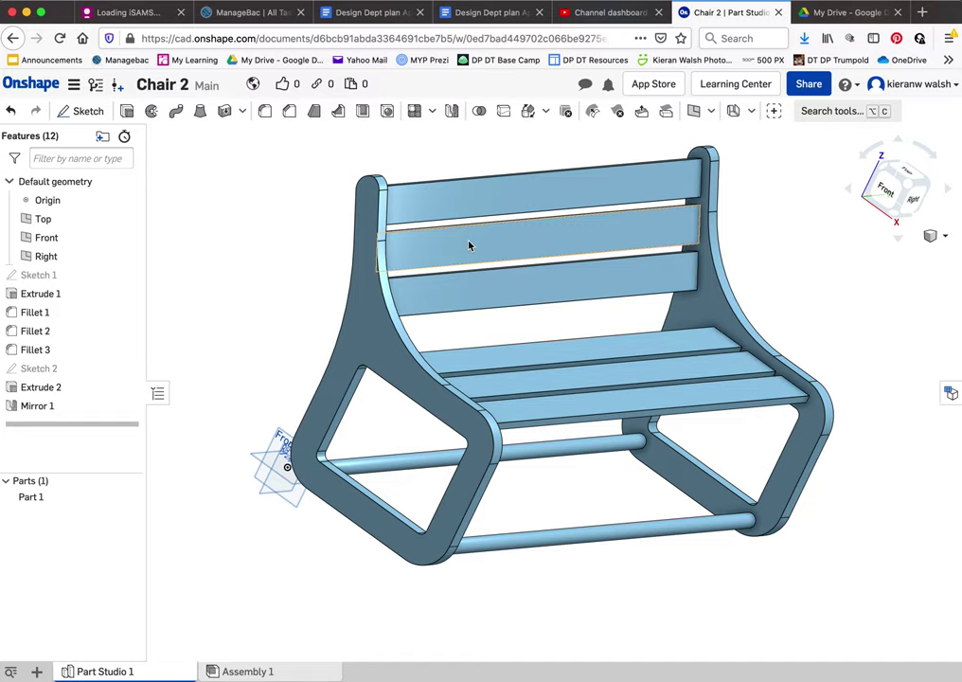
mouse_move(469, 245)
right_down()
mouse_move(365, 240)
mouse_move(464, 240)
right_up()
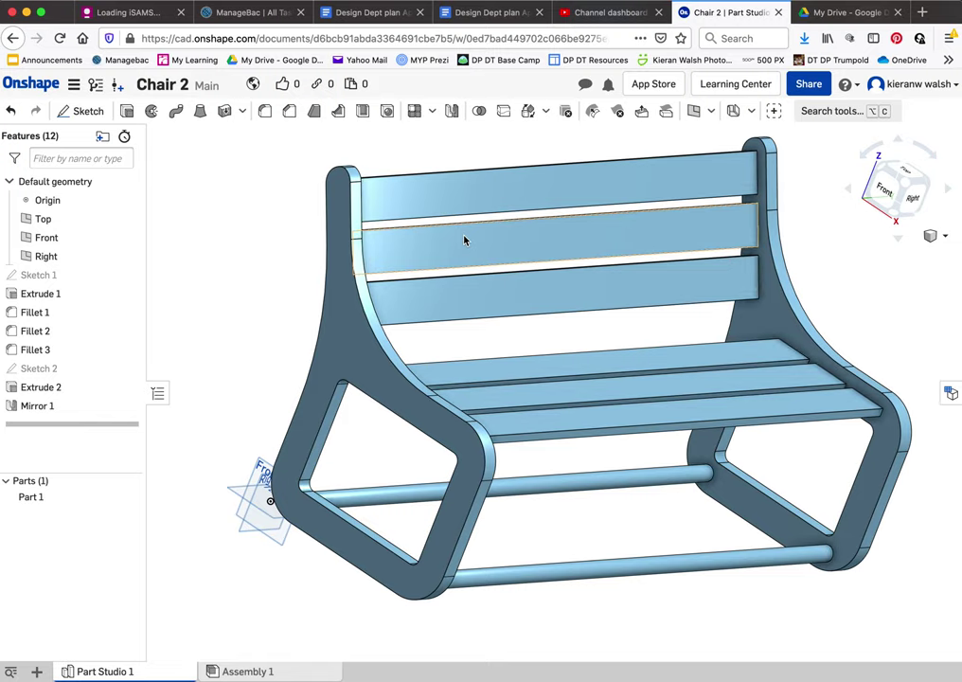
right_drag(464, 241, 467, 242)
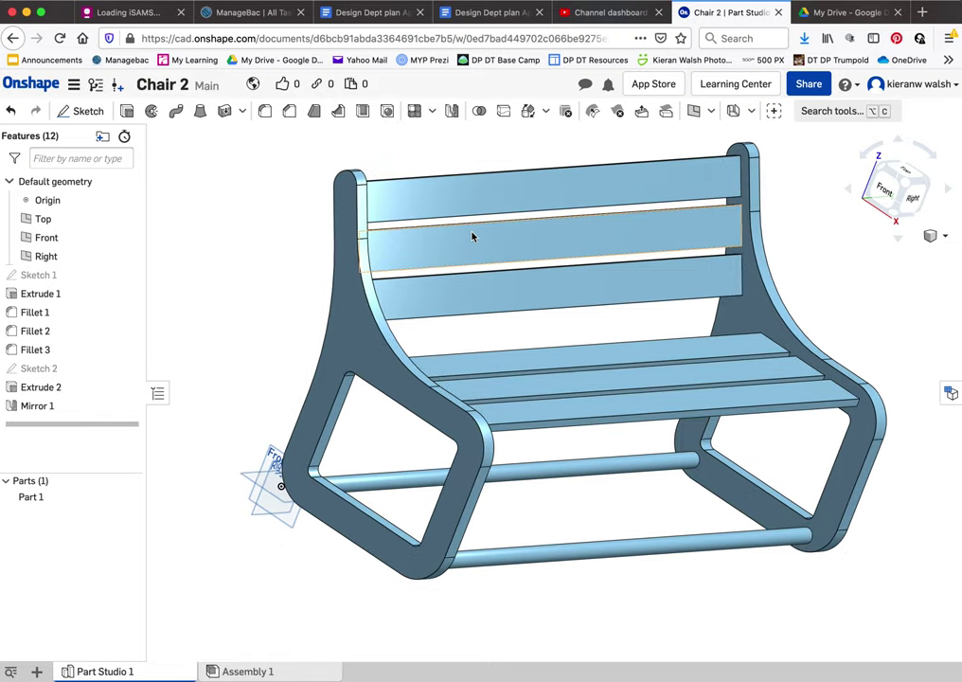